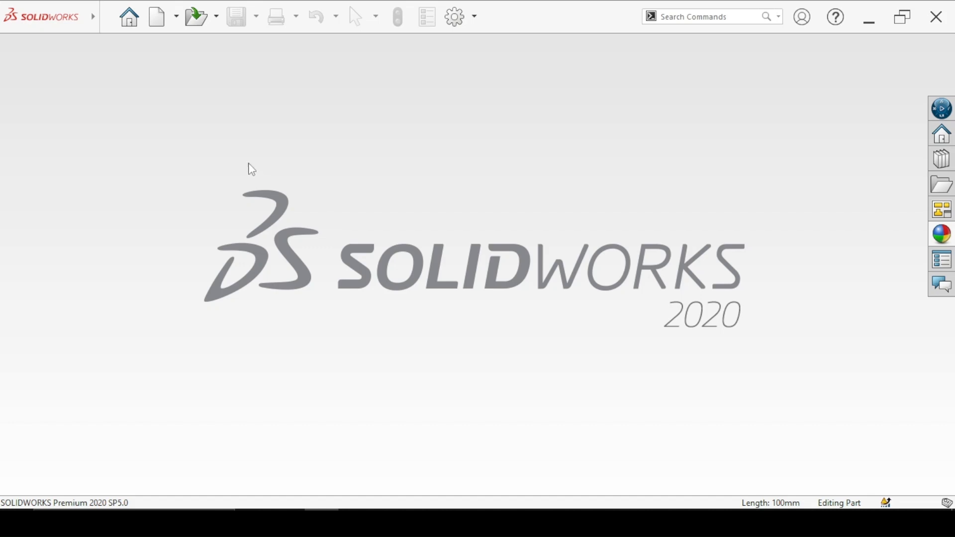
- Create a new part document and start an extruded boss sketch on the Top Plane
left_click(159, 17)
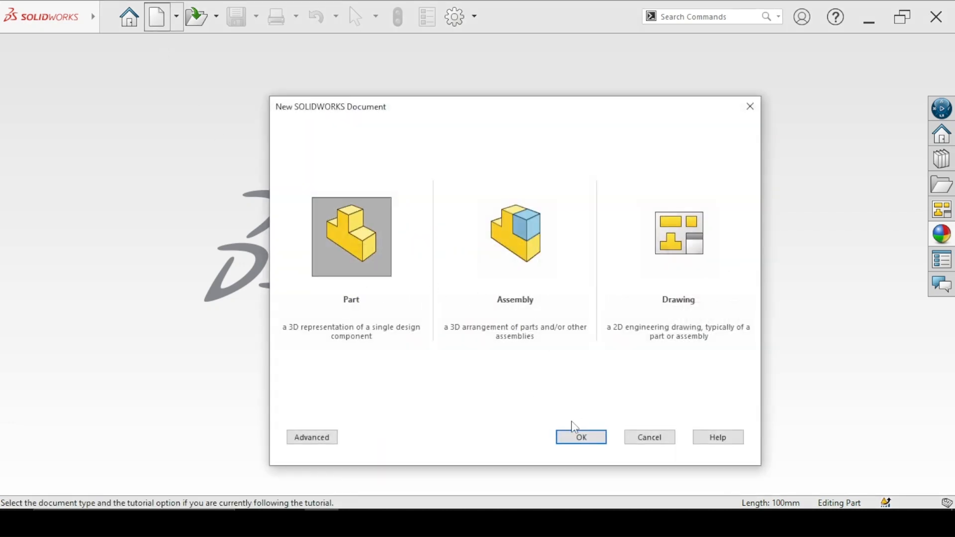
left_click(597, 437)
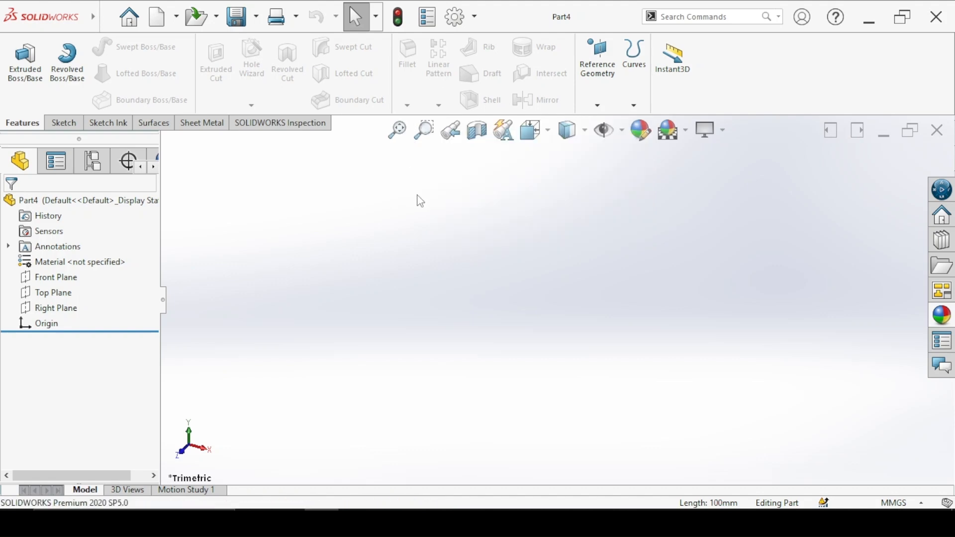
left_click(25, 60)
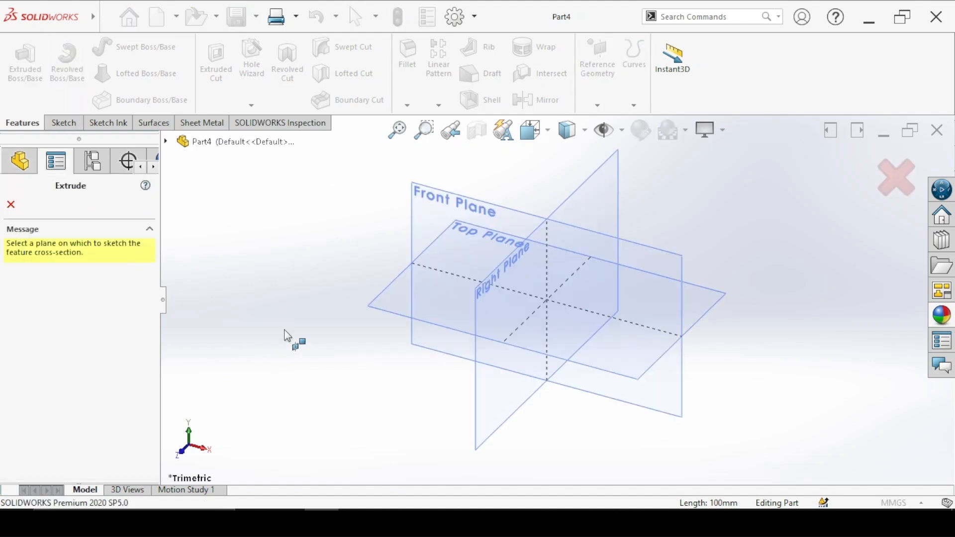
left_click(394, 320)
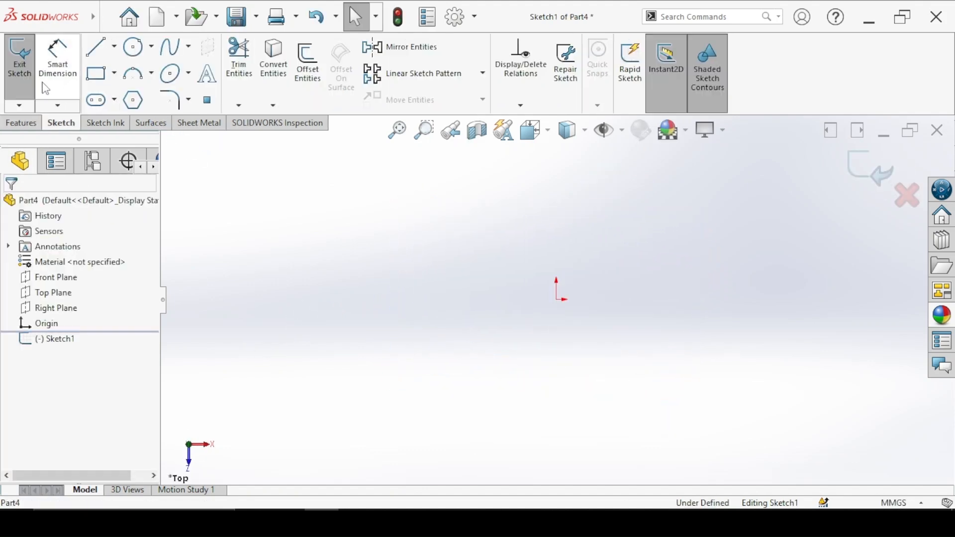
- Sketch a center rectangle about 274 mm wide, centred on the origin
left_click(100, 73)
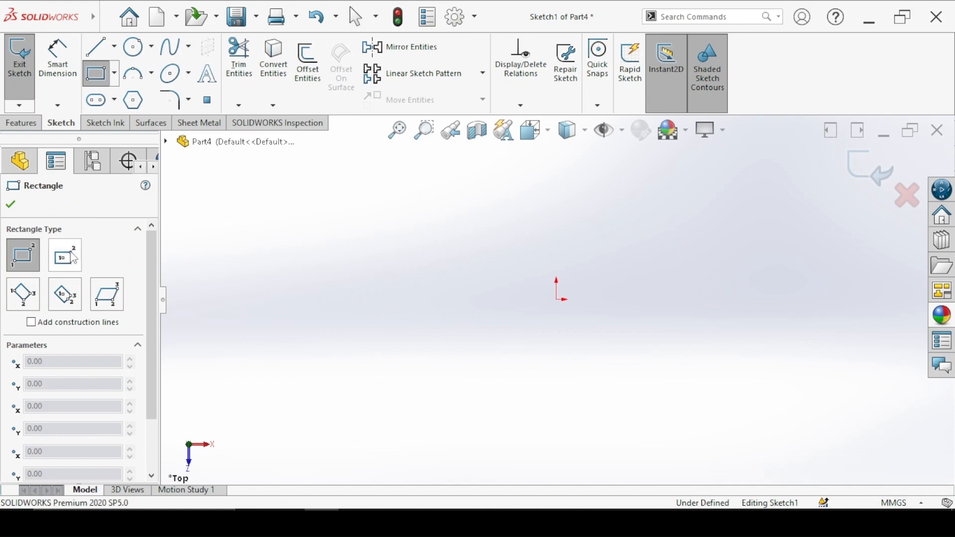
left_click(65, 255)
left_click(556, 299)
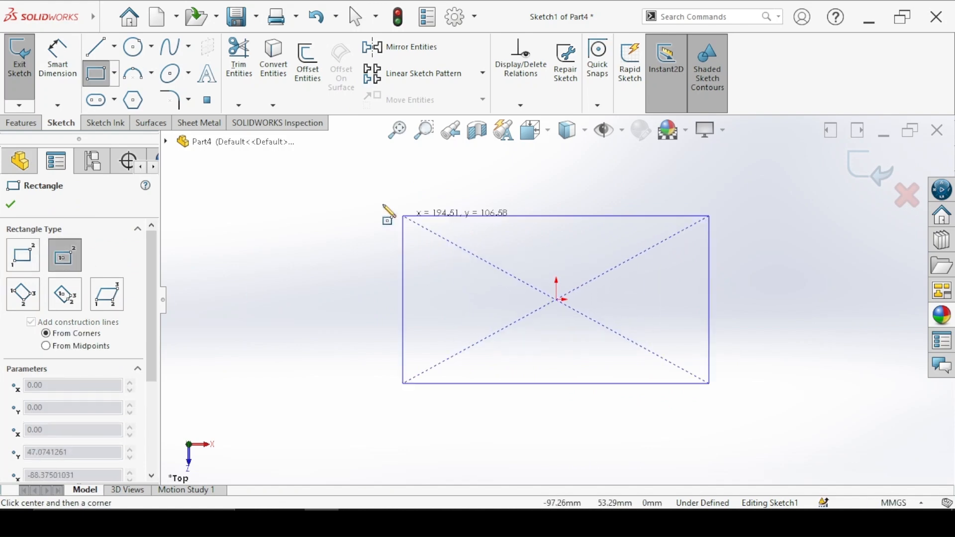
left_click(340, 194)
- Dimension the rectangle 100 mm long and 50 mm wide
left_click(59, 55)
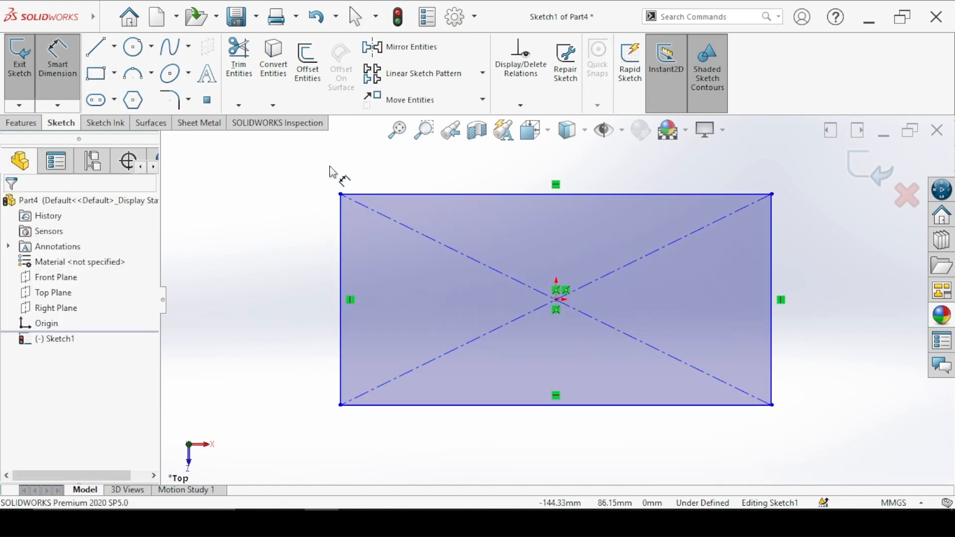
left_click(386, 195)
left_click(385, 183)
type("1000")
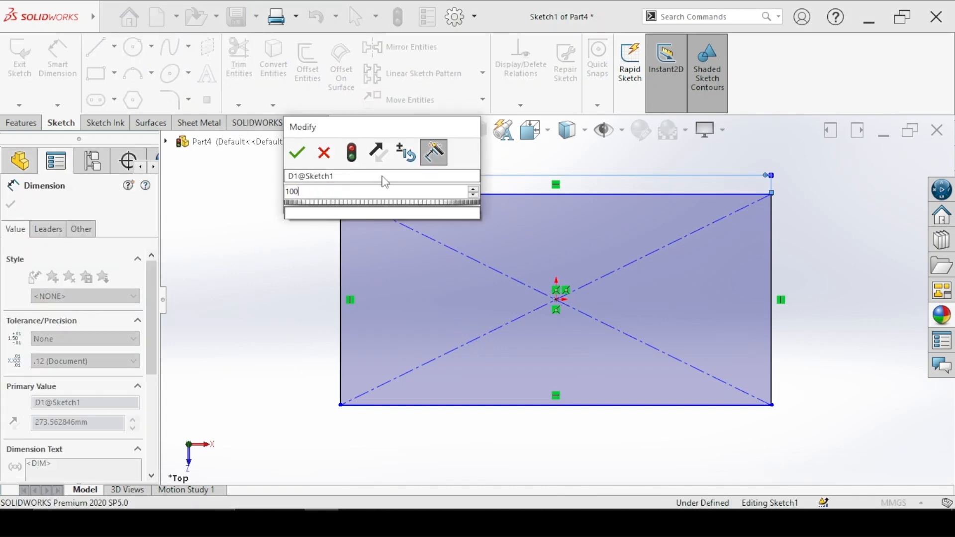
key("Return")
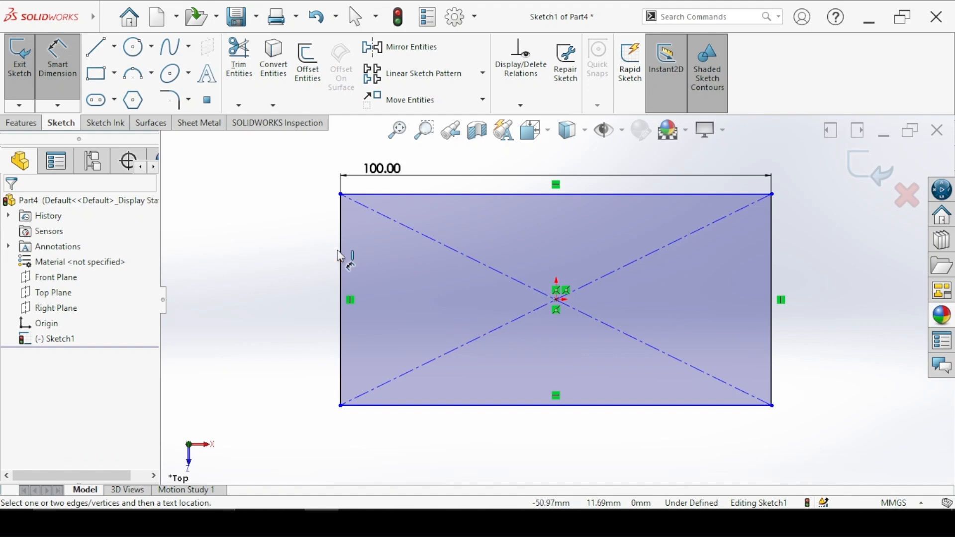
left_click(340, 256)
left_click(271, 271)
type("50")
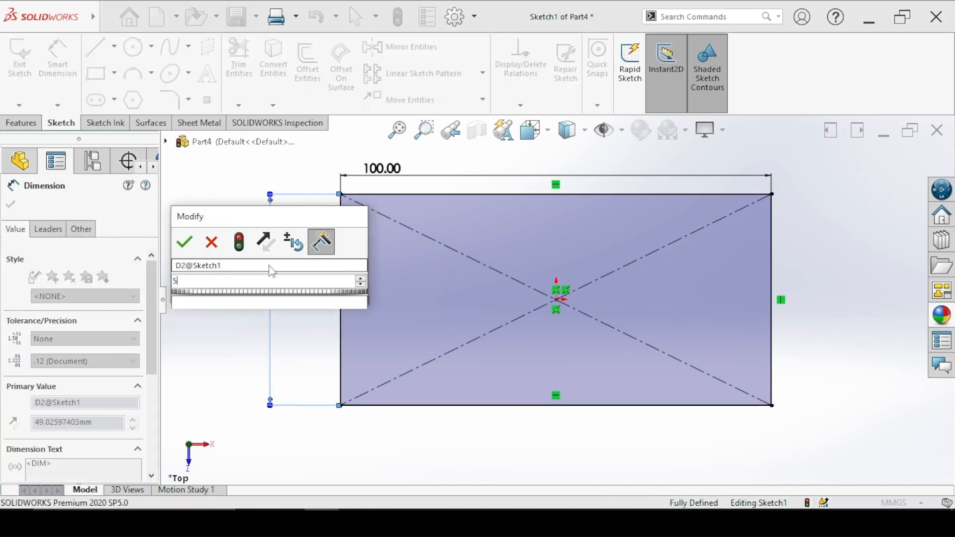
key("Return")
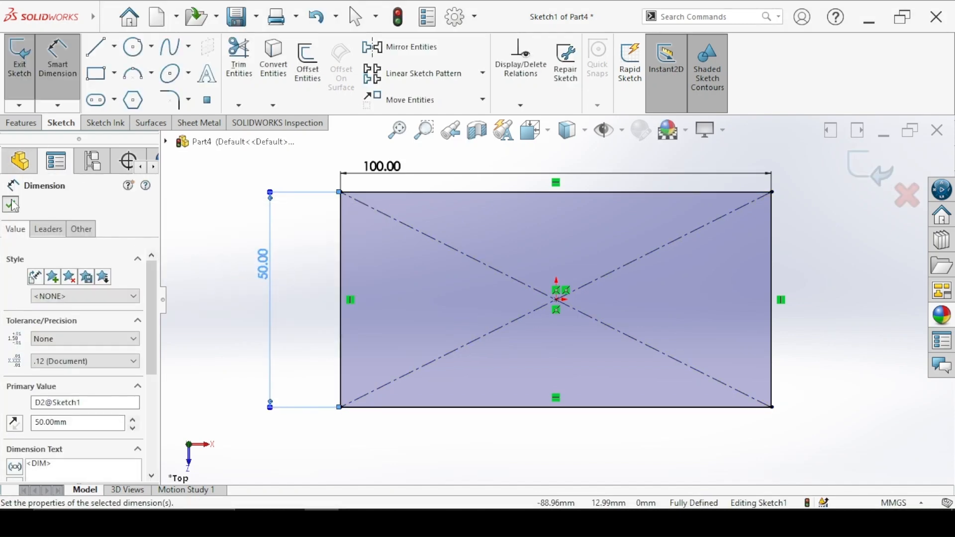
- Extrude the rectangle as a blind boss 10 mm deep
left_click(10, 204)
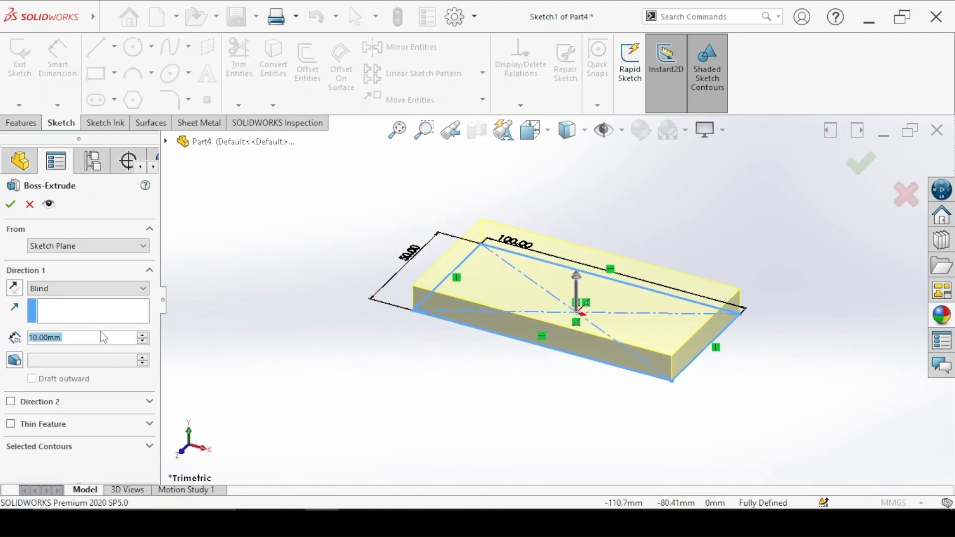
left_click(10, 204)
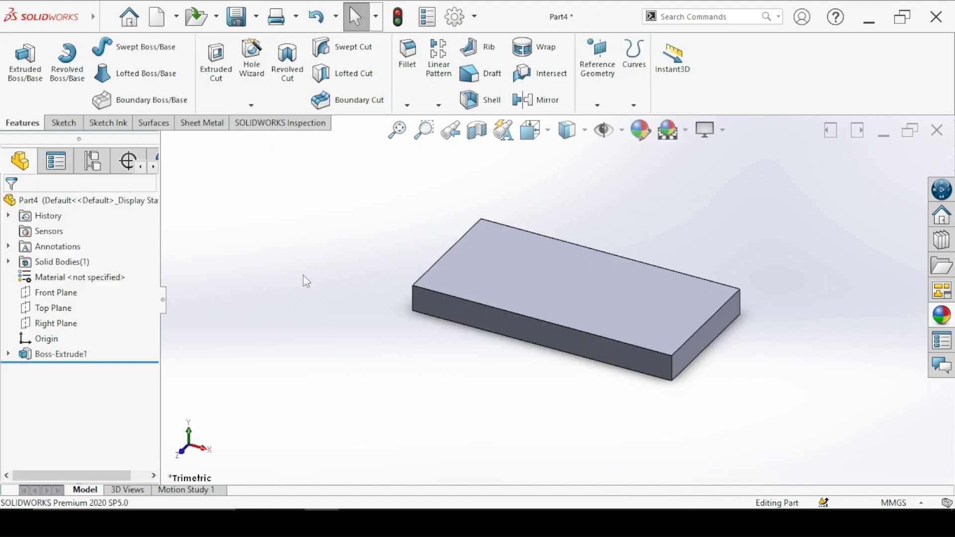
- Check the lengths of the block's long, short and vertical edges
left_click(516, 317)
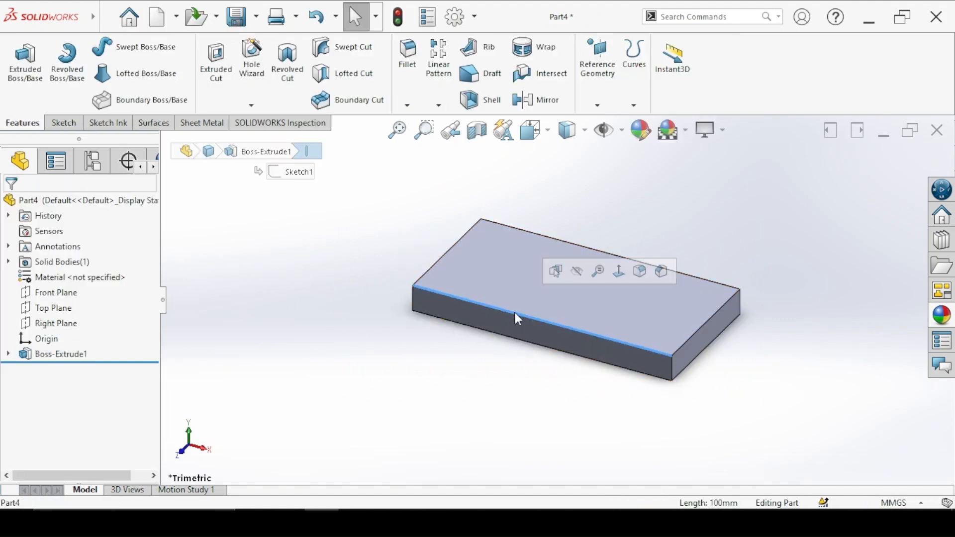
left_click(801, 359)
left_click(719, 305)
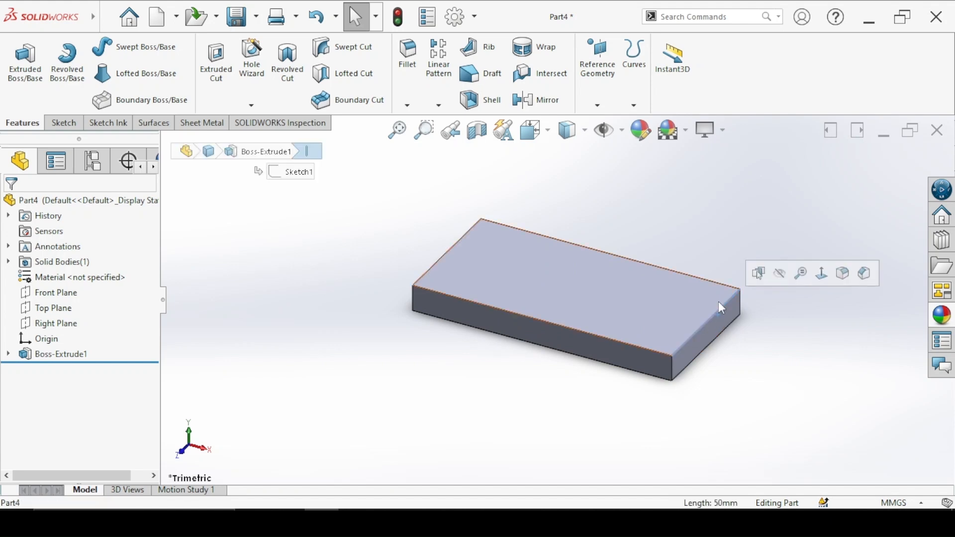
left_click(784, 346)
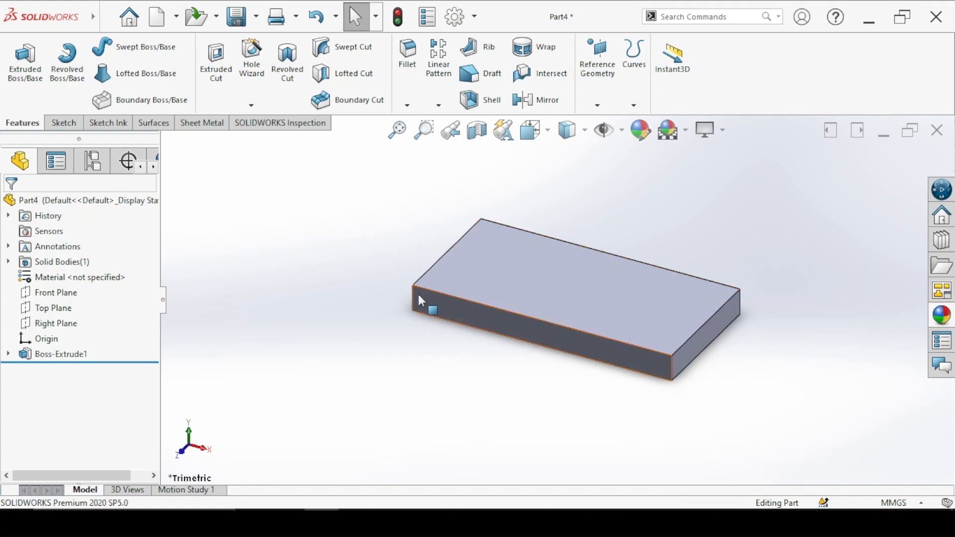
left_click(436, 293)
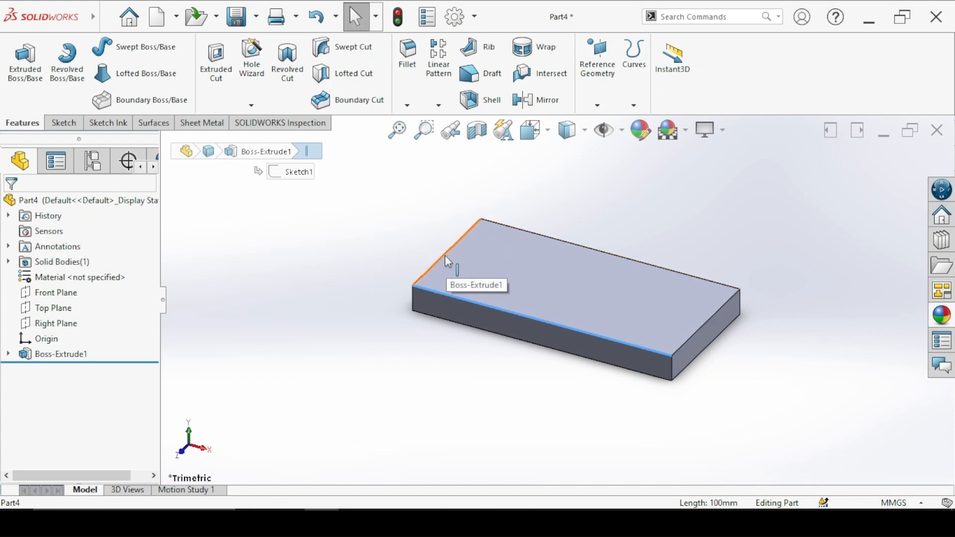
left_click(444, 255)
left_click(415, 295)
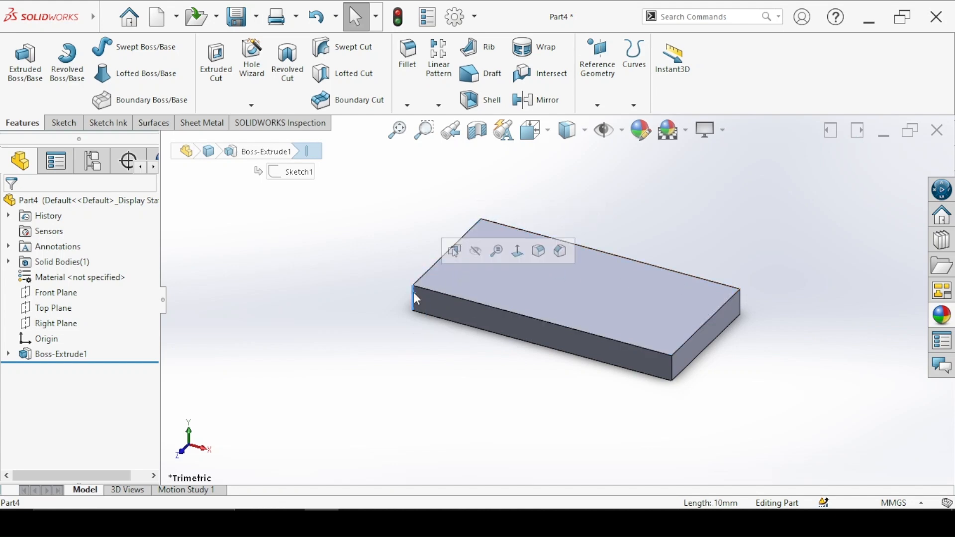
left_click(377, 276)
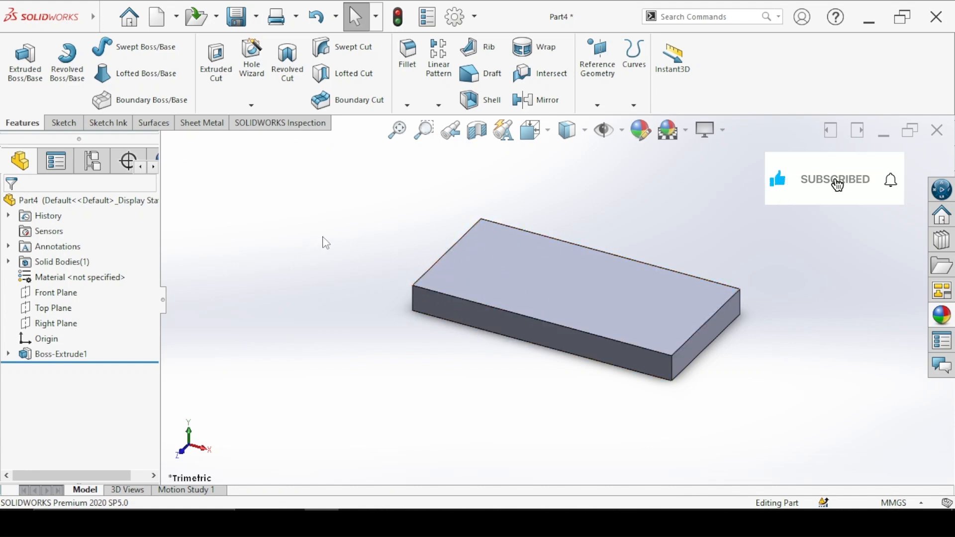
- Start a new extruded boss sketch on the block's narrow end face on the negative X side
left_click(25, 62)
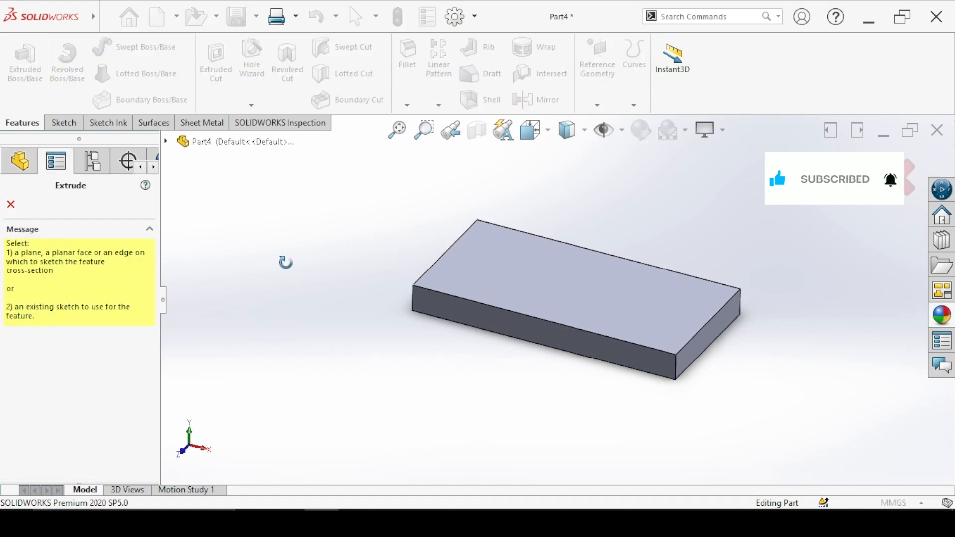
middle_click_drag(285, 262, 512, 386)
left_click(509, 360)
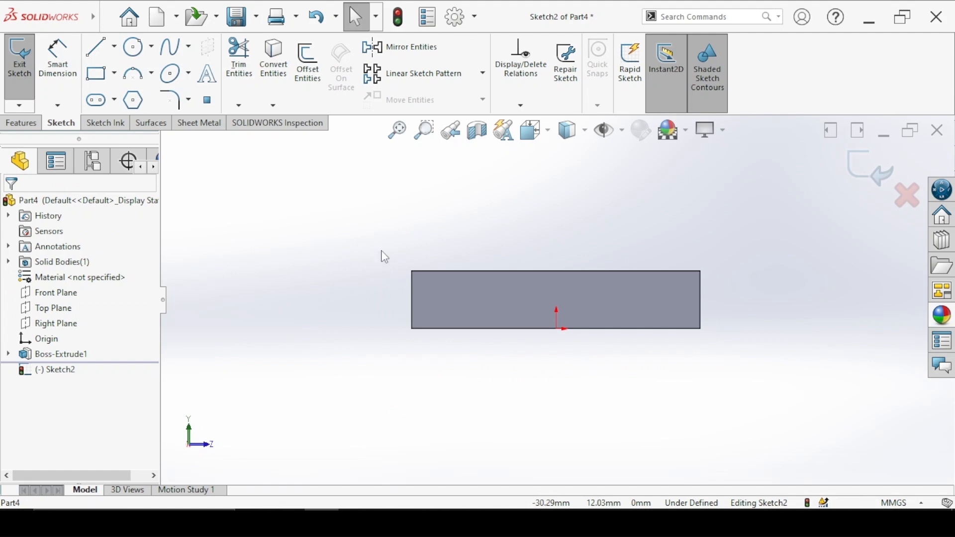
- Sketch a closed triangle about 19.5 mm high standing on the upper edge of the end face
left_click(100, 47)
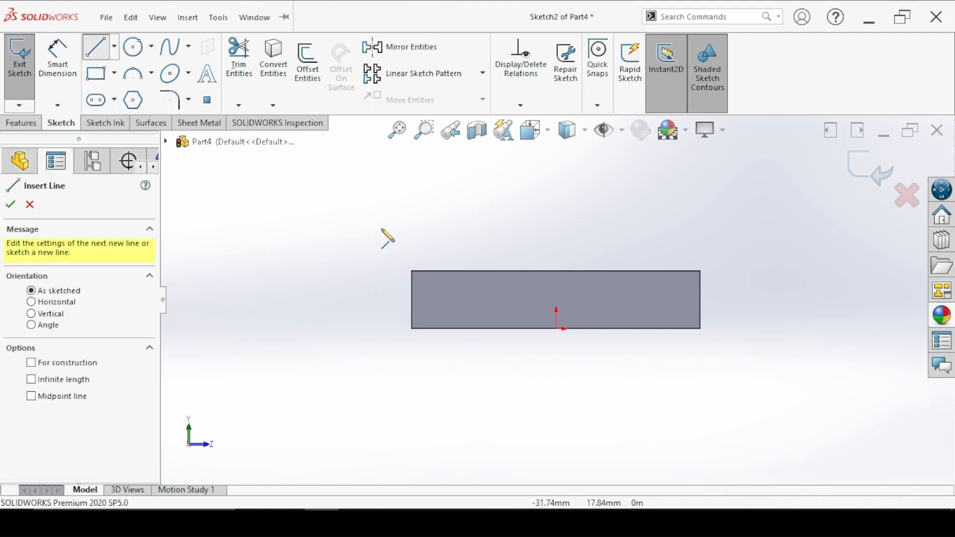
left_click(441, 271)
left_click(484, 158)
scroll(514, 270, "down", 1)
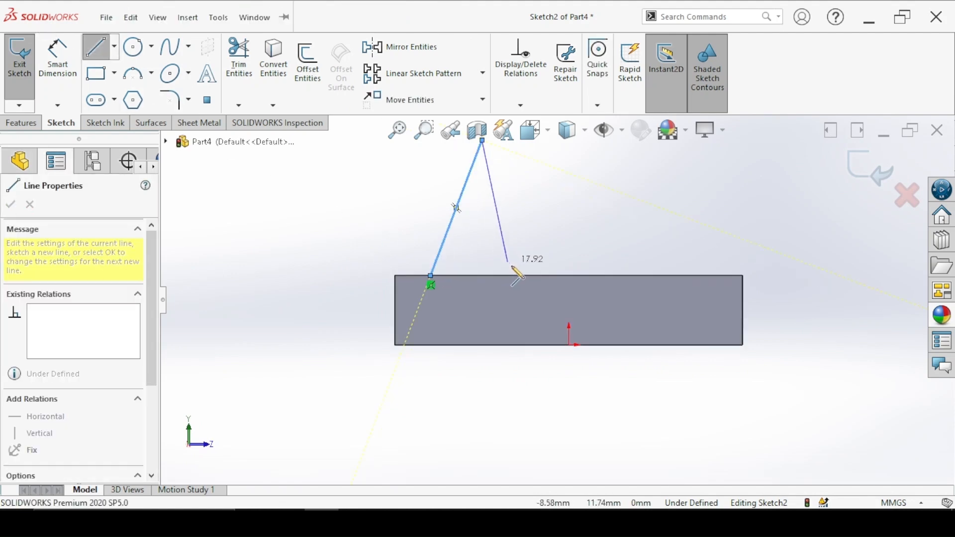
left_click(524, 275)
left_click(430, 275)
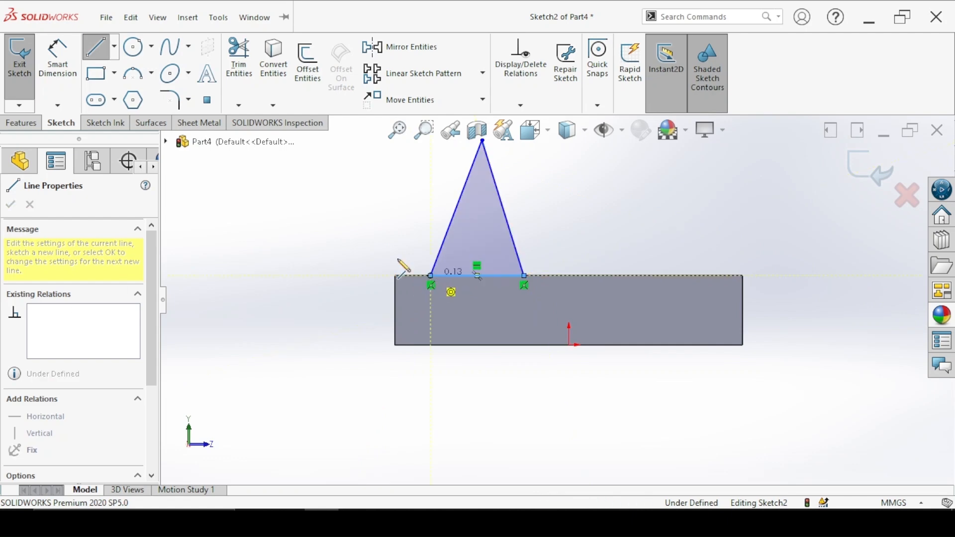
left_click(99, 48)
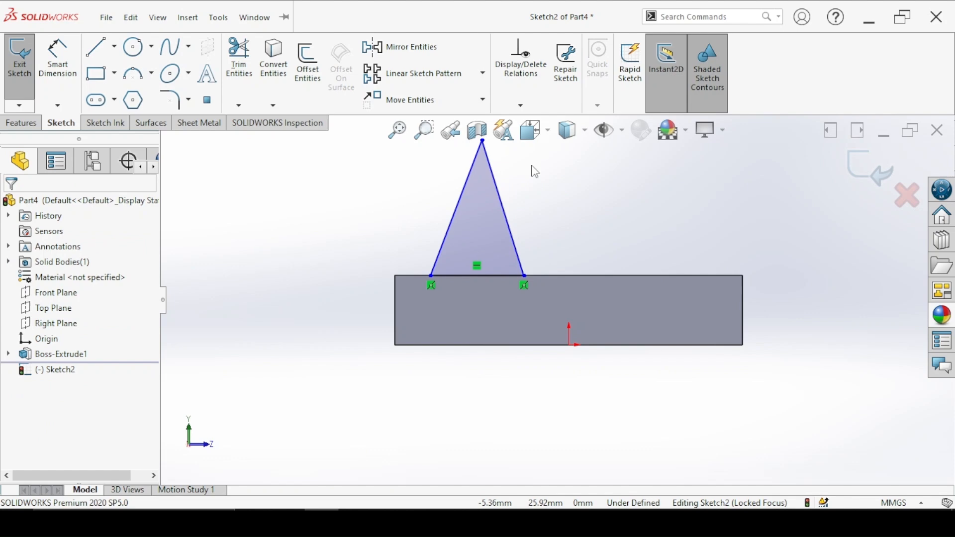
- Make the triangle's two slanted sides equal in length
left_click_drag(533, 165, 410, 219)
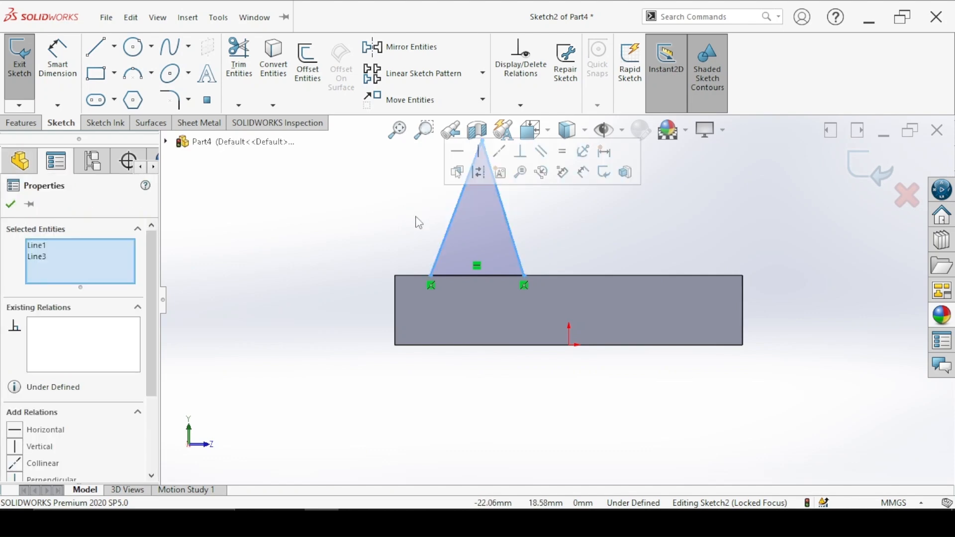
left_click(562, 151)
key("Escape")
- Dimension the triangle's height from its base to the apex as 16 mm
left_click(57, 58)
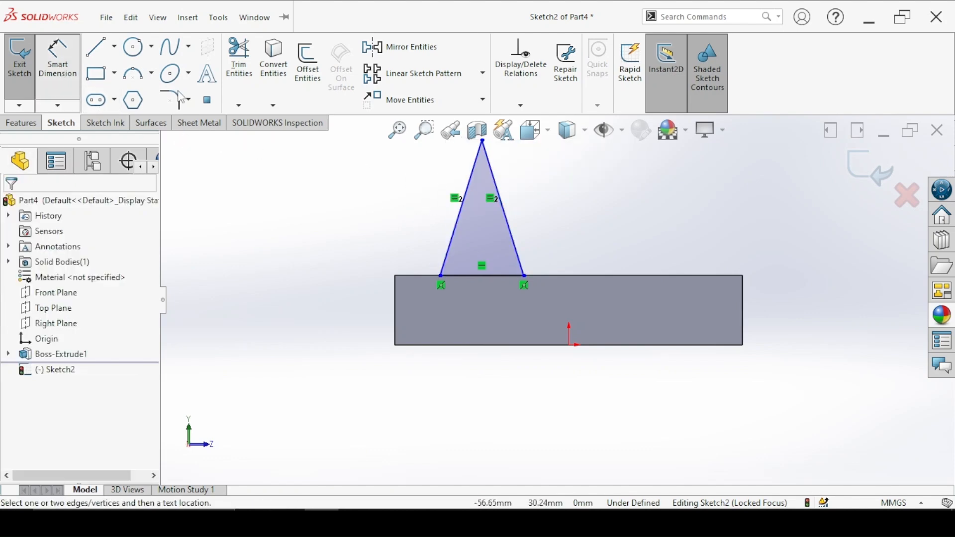
left_click(483, 143)
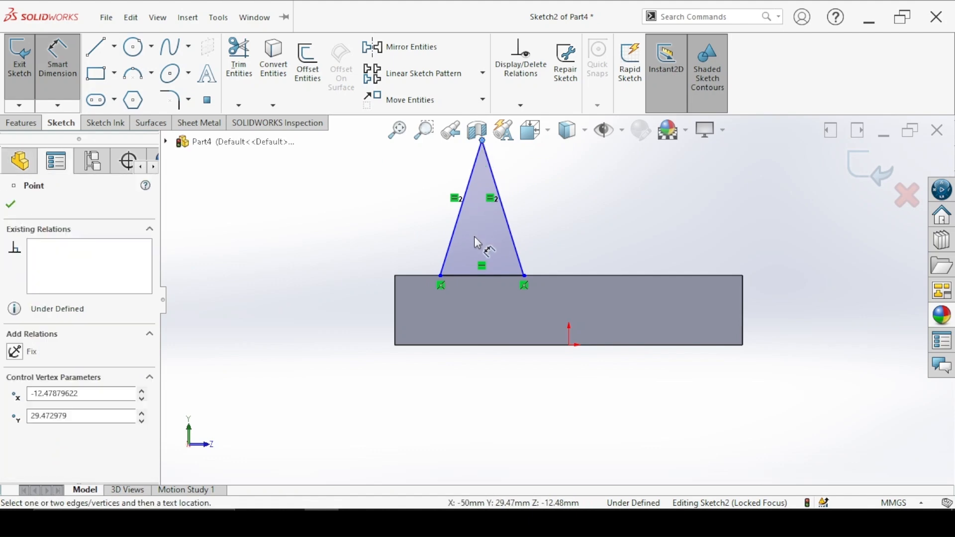
left_click(478, 276)
left_click(323, 278)
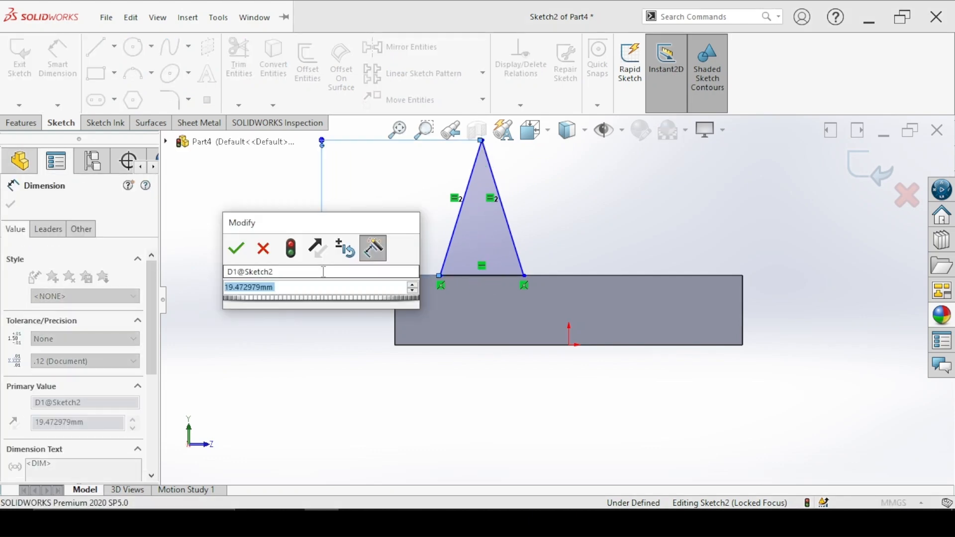
type("16")
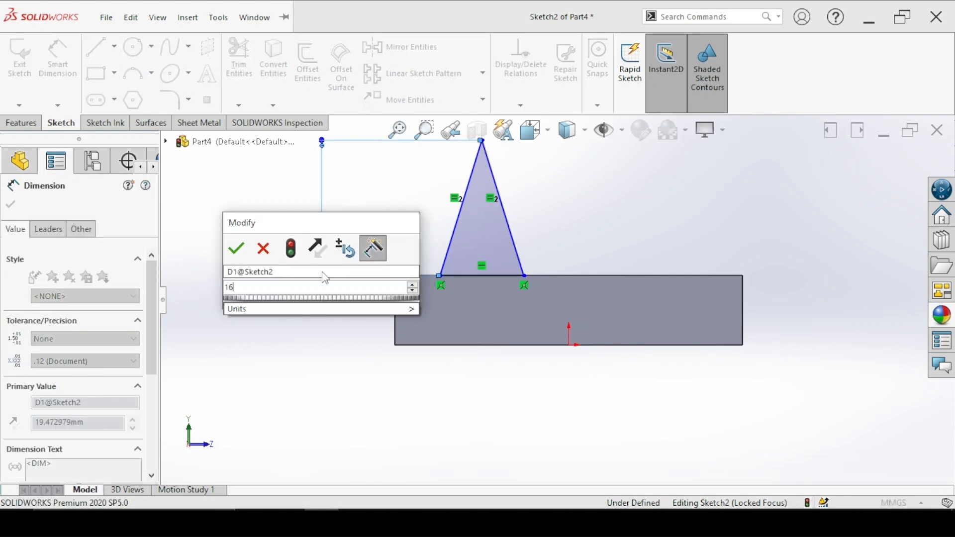
key("Return")
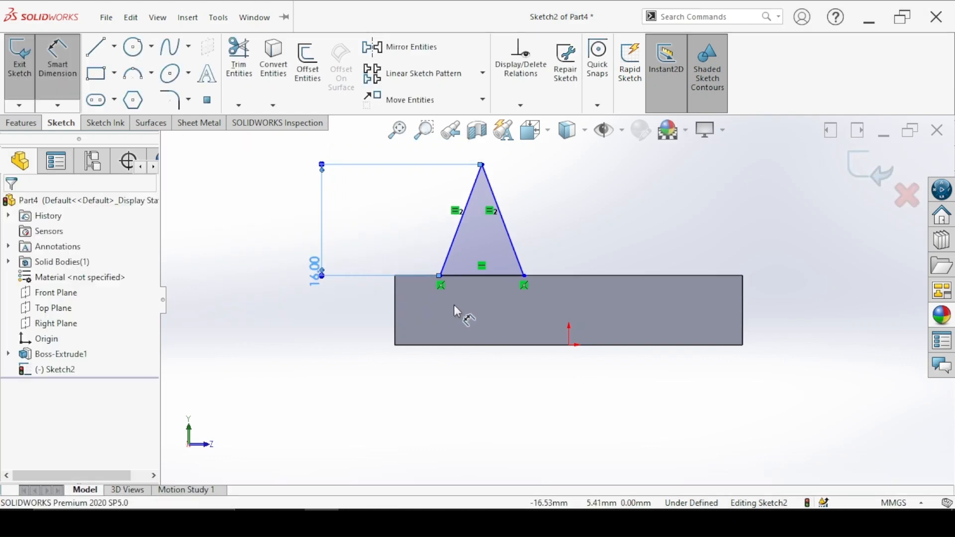
- Dimension the triangle's nearer base corner 8 mm from the block's adjacent vertical edge
left_click(439, 276)
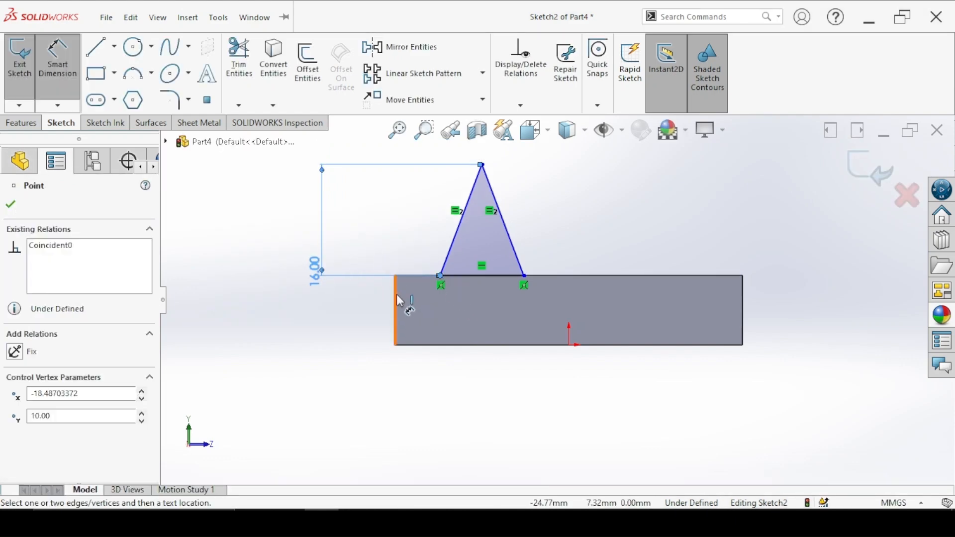
left_click(400, 303)
left_click(417, 415)
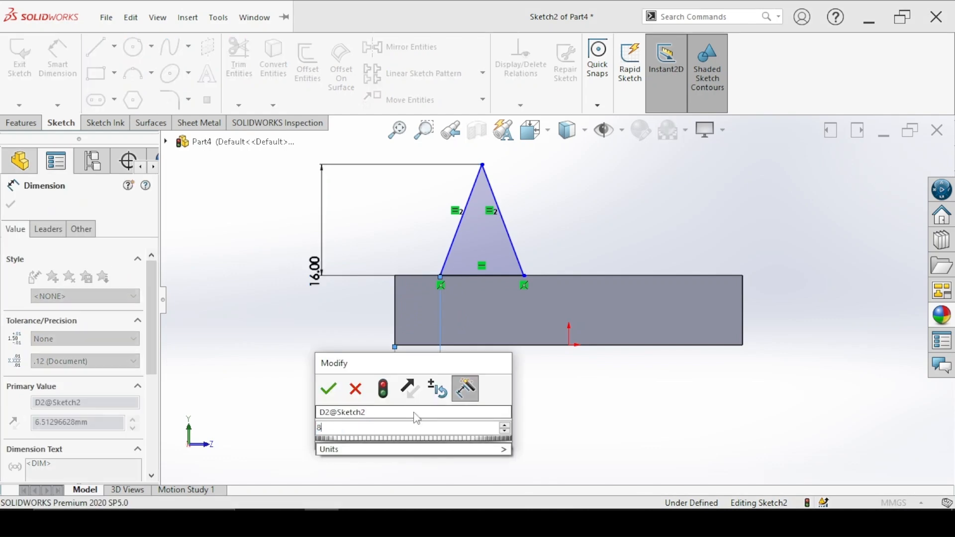
type("8")
key("Return")
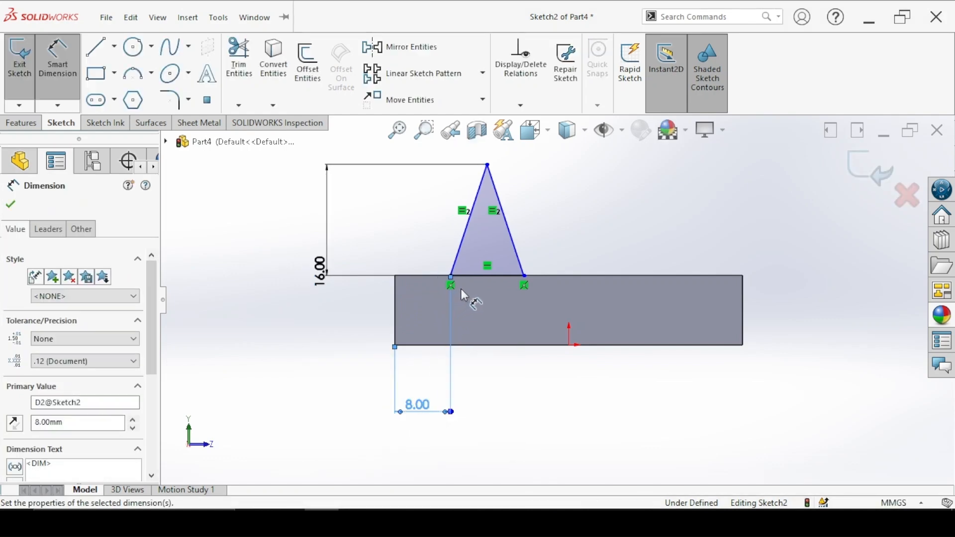
- Dimension the triangle's base width as 10 mm
left_click(488, 276)
left_click(513, 406)
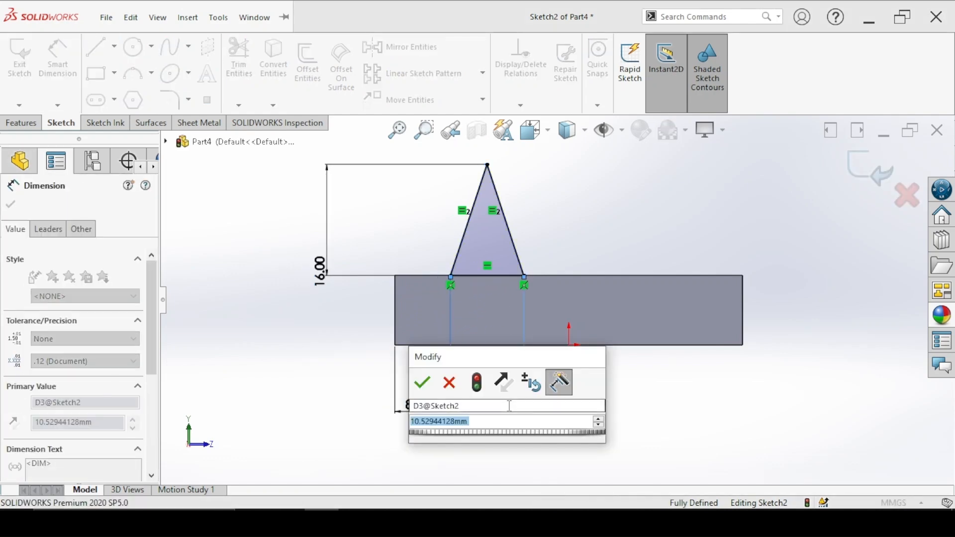
type("10")
key("Return")
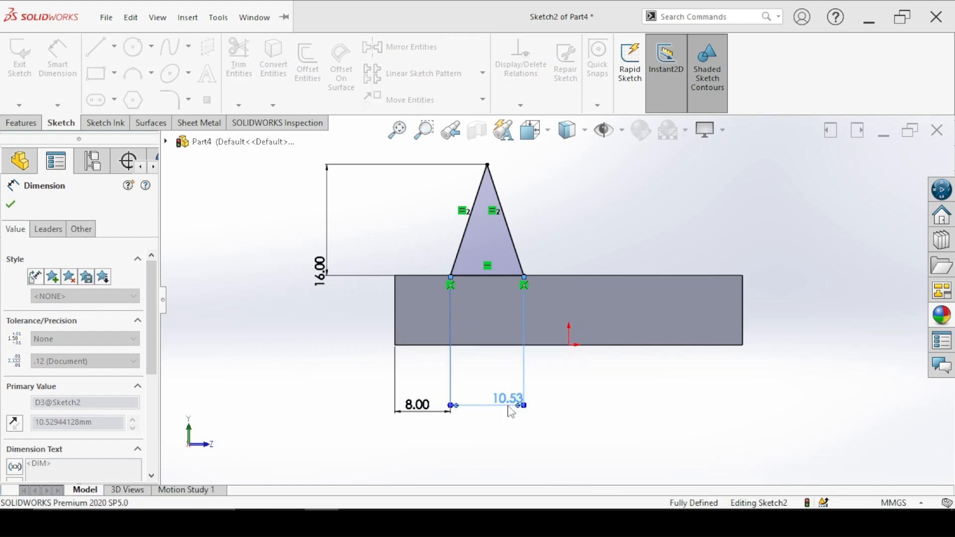
left_click(11, 205)
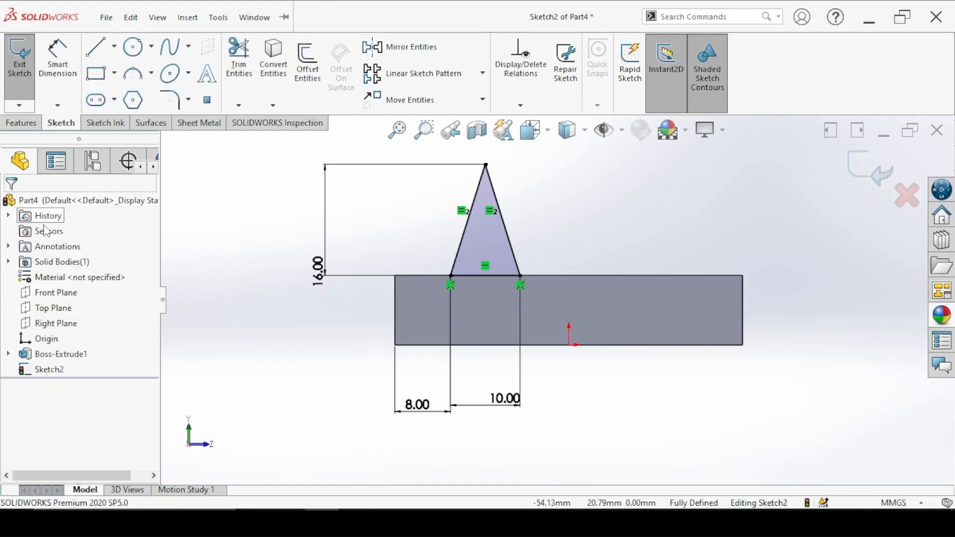
- Exit the sketch and set up a boss extrusion of the triangle, reversing its direction toward the block
left_click(19, 54)
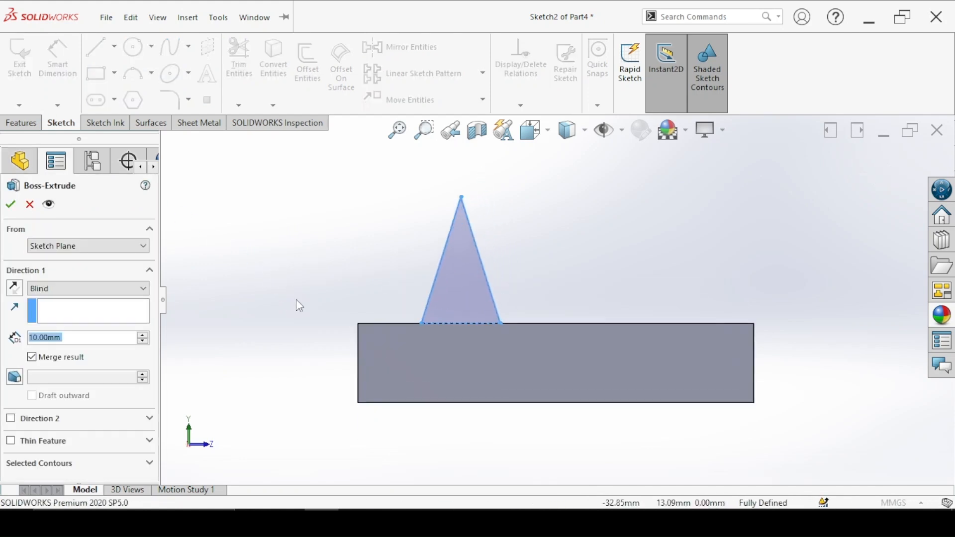
left_click(269, 267)
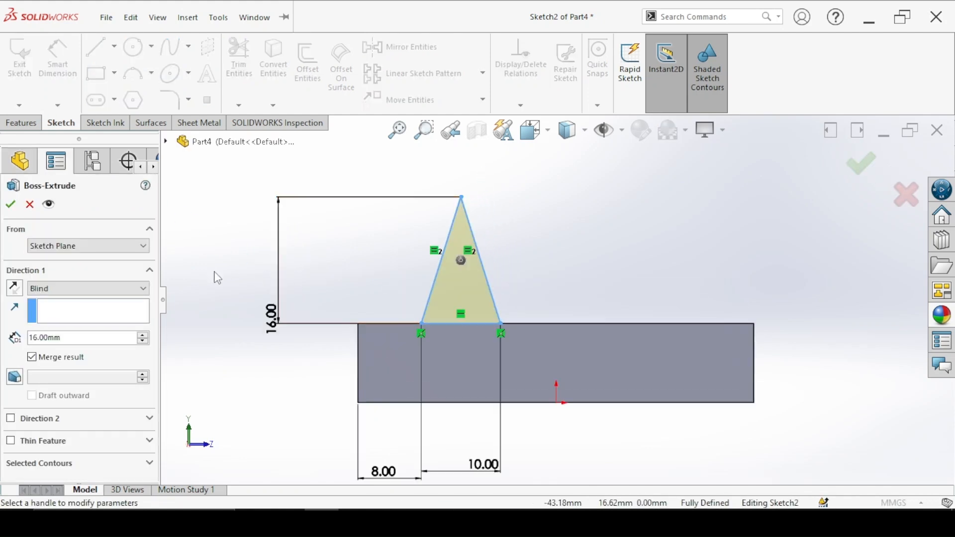
key("ctrl+7")
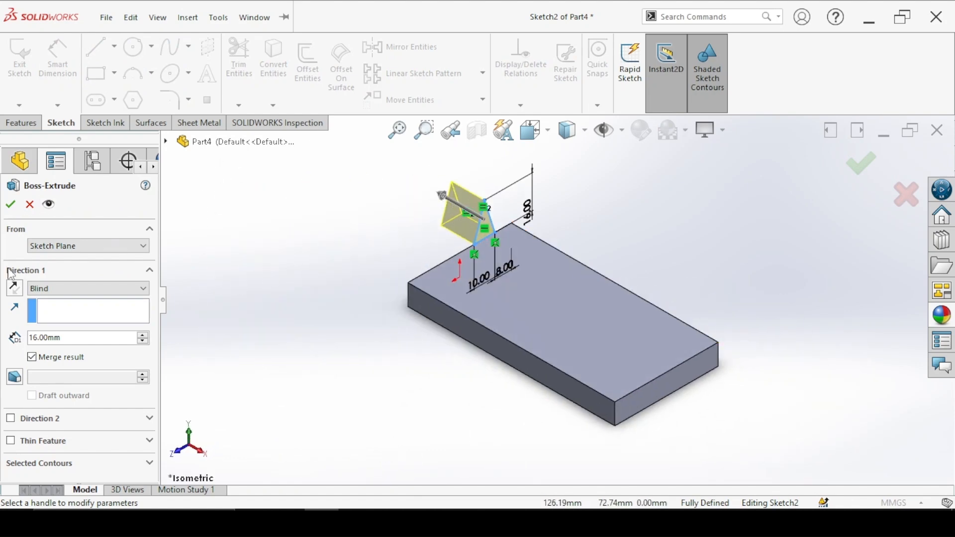
left_click(14, 288)
- Start the extrusion at an 8 mm offset from the sketch plane, with the offset reversed toward the block's interior
left_click(46, 248)
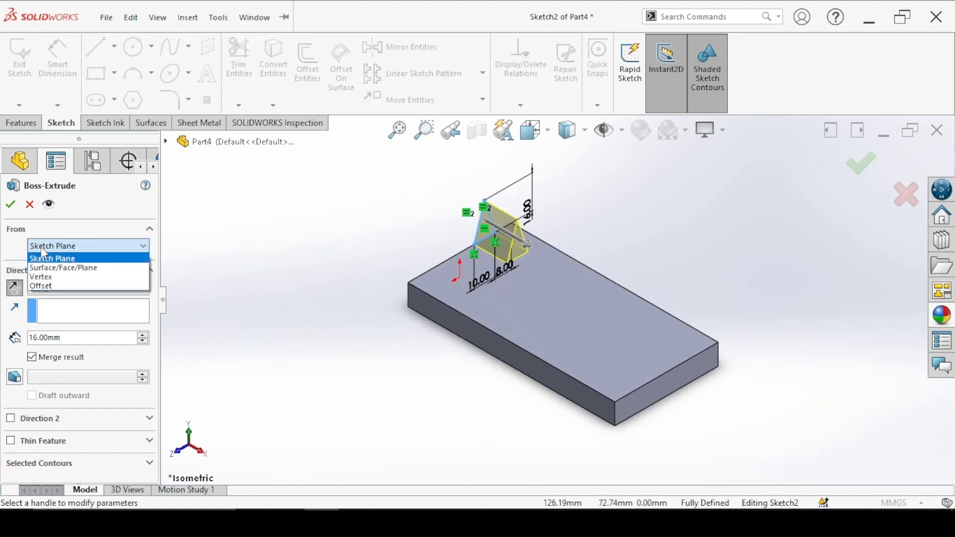
left_click(43, 286)
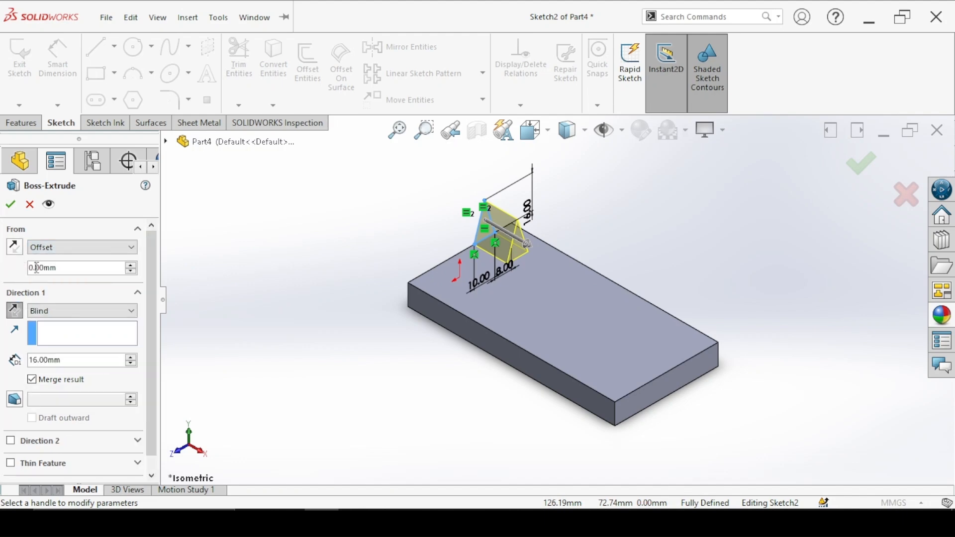
double_click(36, 268)
type("8")
key("Return")
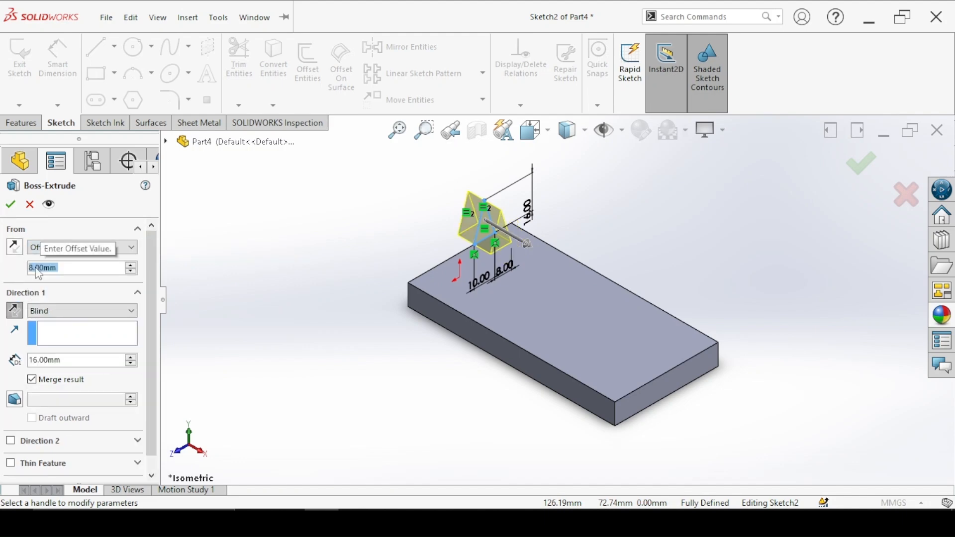
left_click(14, 246)
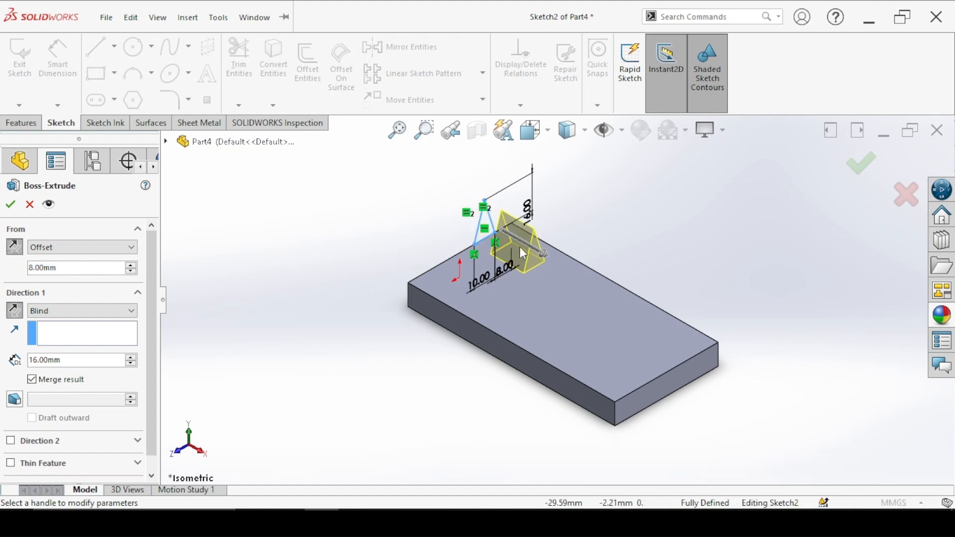
- Set the extrusion depth to 10 mm and create the triangular boss
double_click(48, 361)
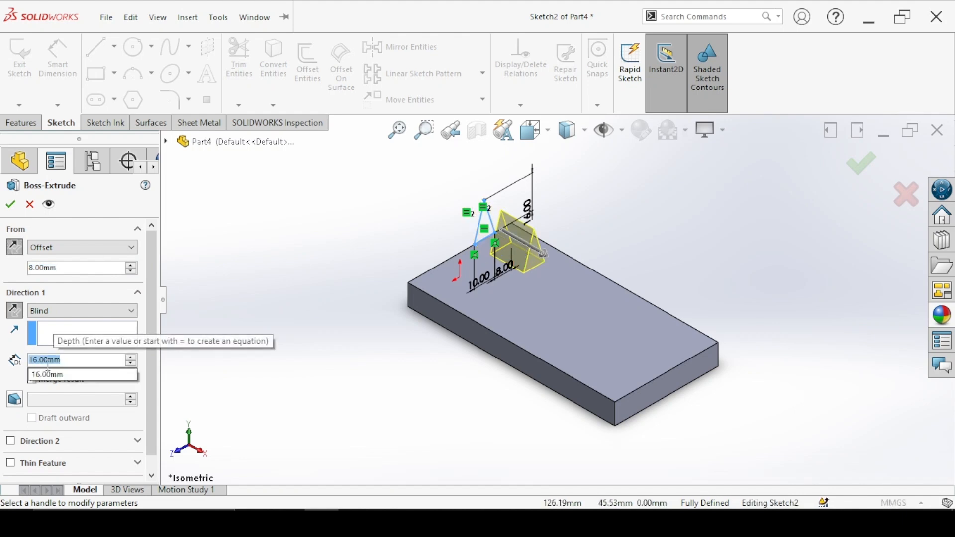
type("10")
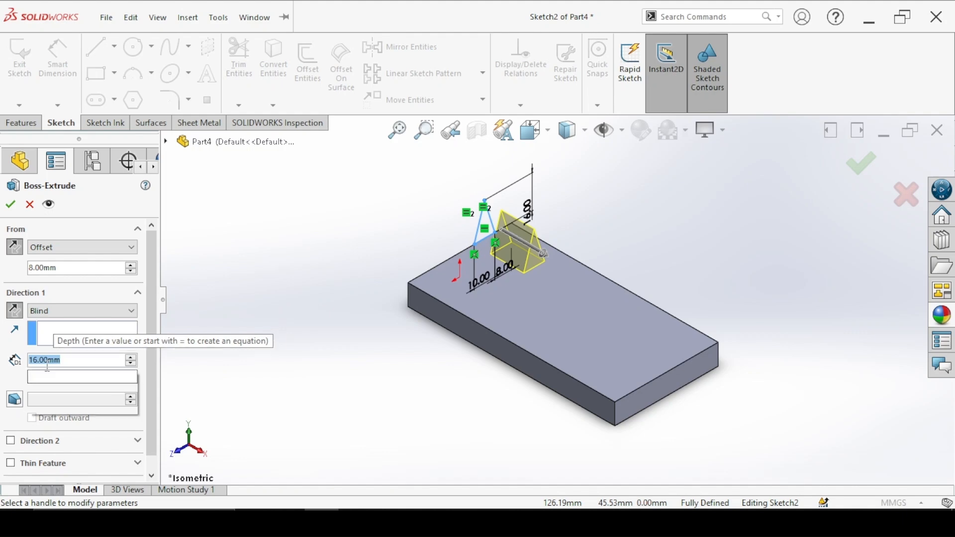
key("Return")
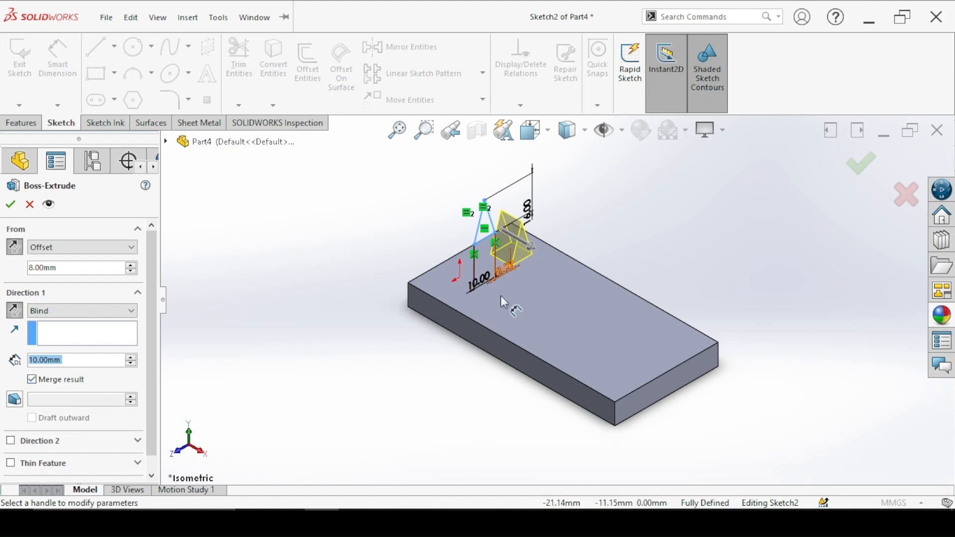
left_click(10, 205)
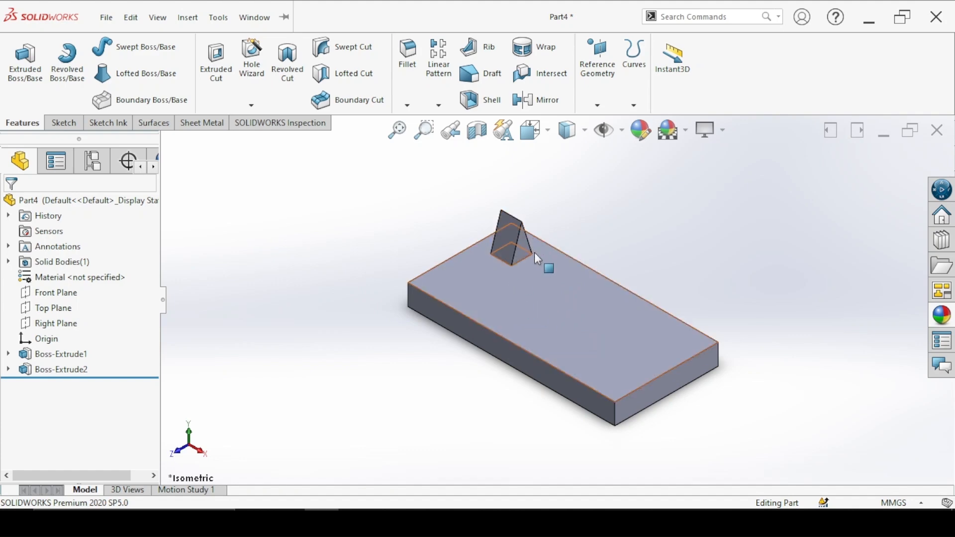
- Colour the base block feature yellow and apply the Plain White scene
right_click(513, 311)
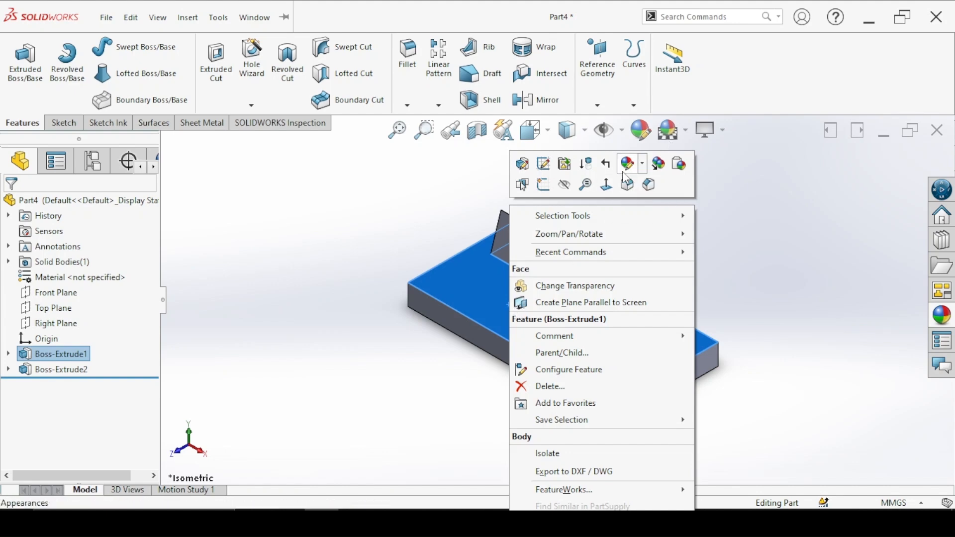
left_click(639, 169)
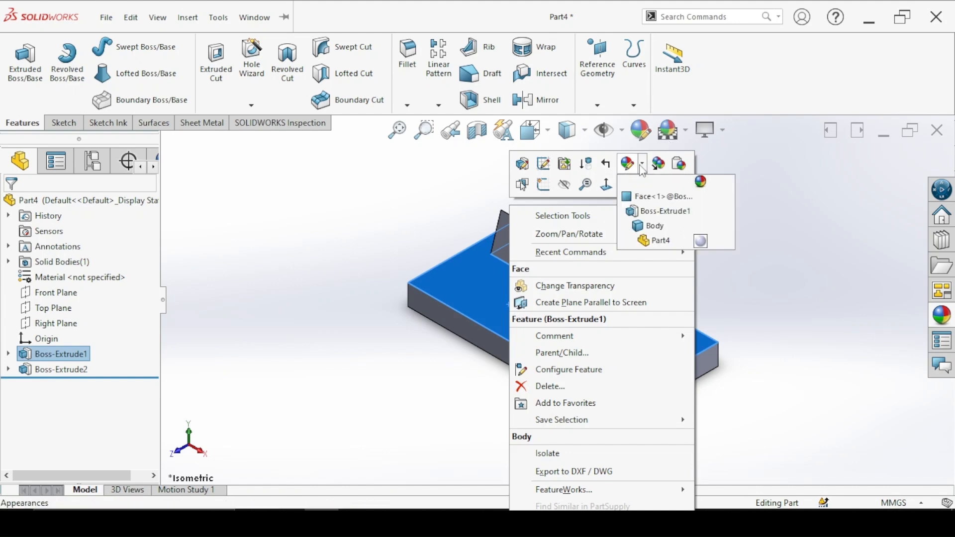
left_click(650, 214)
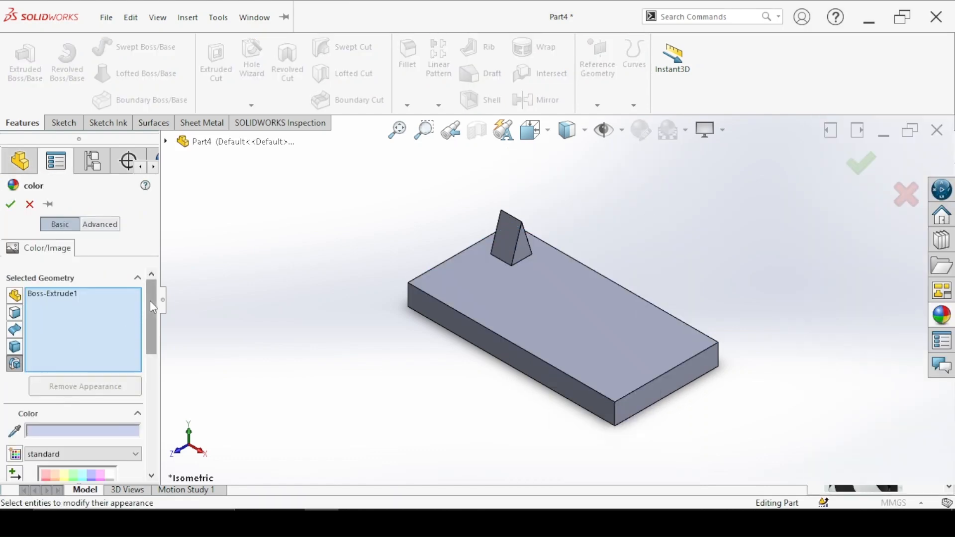
left_click_drag(150, 300, 148, 344)
left_click(63, 368)
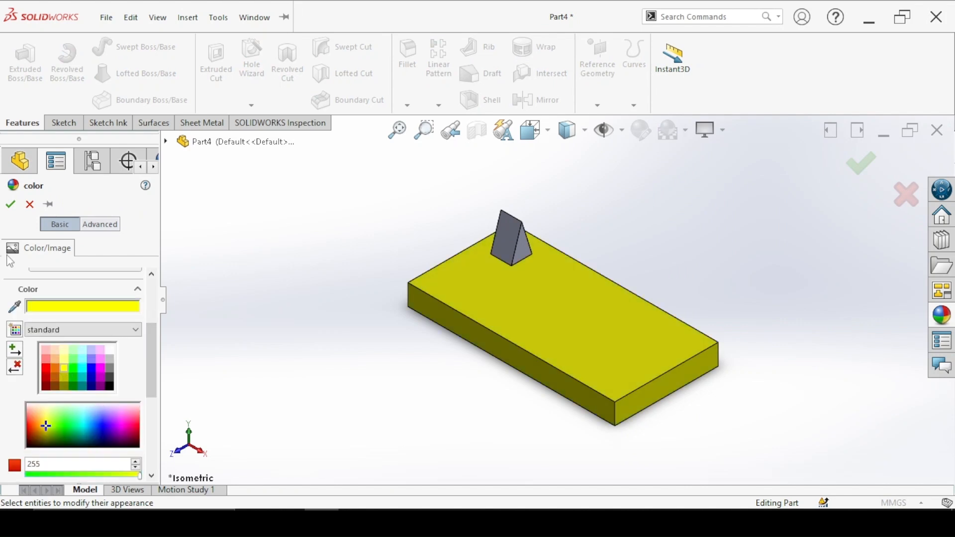
left_click(10, 204)
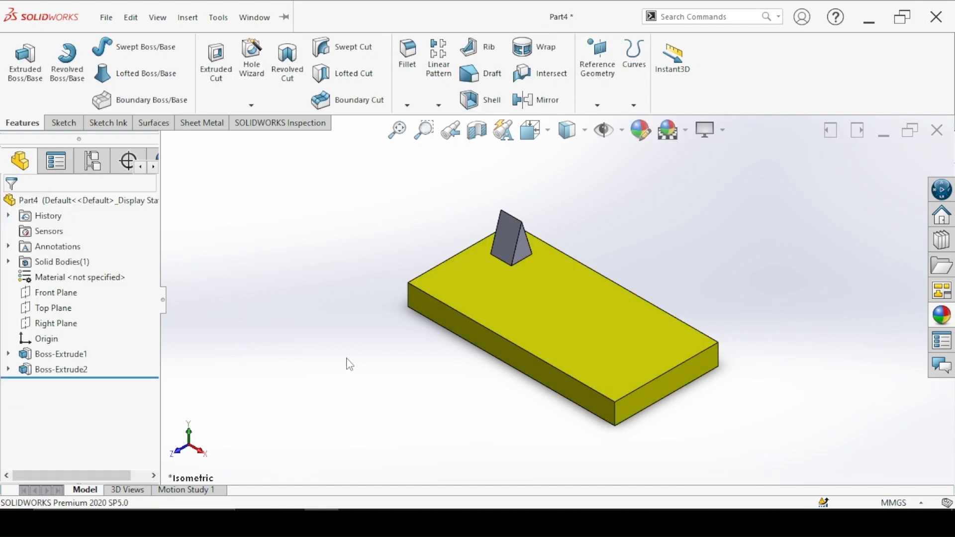
left_click(688, 130)
left_click(695, 169)
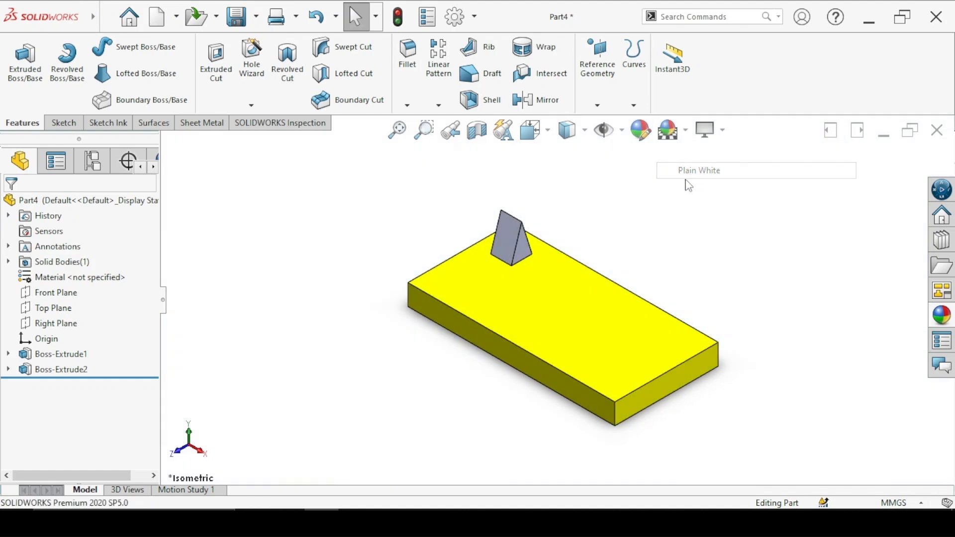
- Colour the triangular boss feature red
right_click(517, 237)
left_click(644, 166)
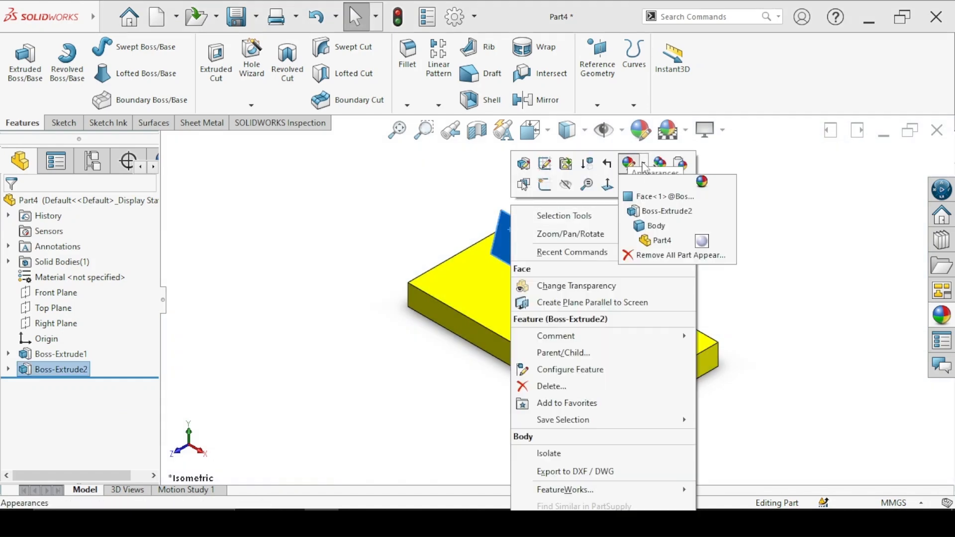
left_click(645, 212)
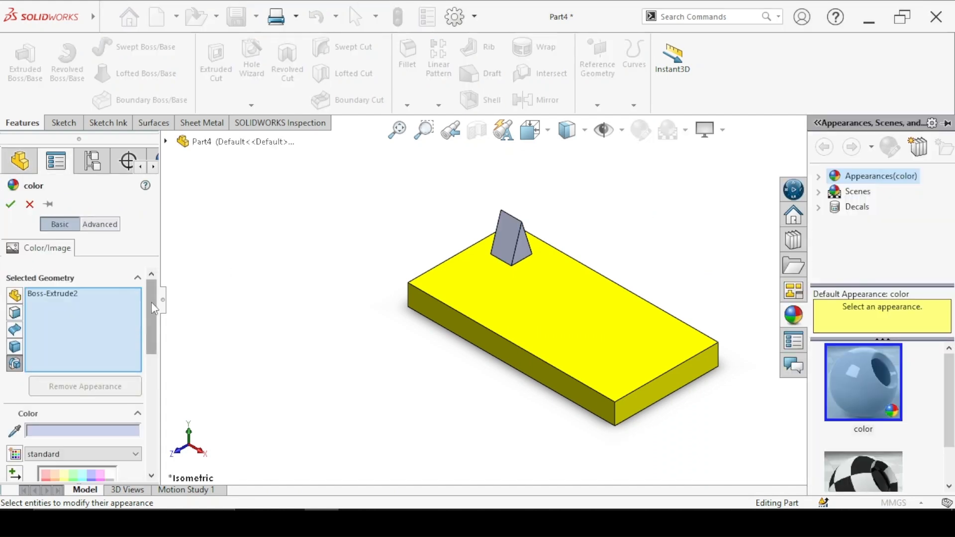
left_click_drag(153, 309, 148, 371)
left_click(48, 302)
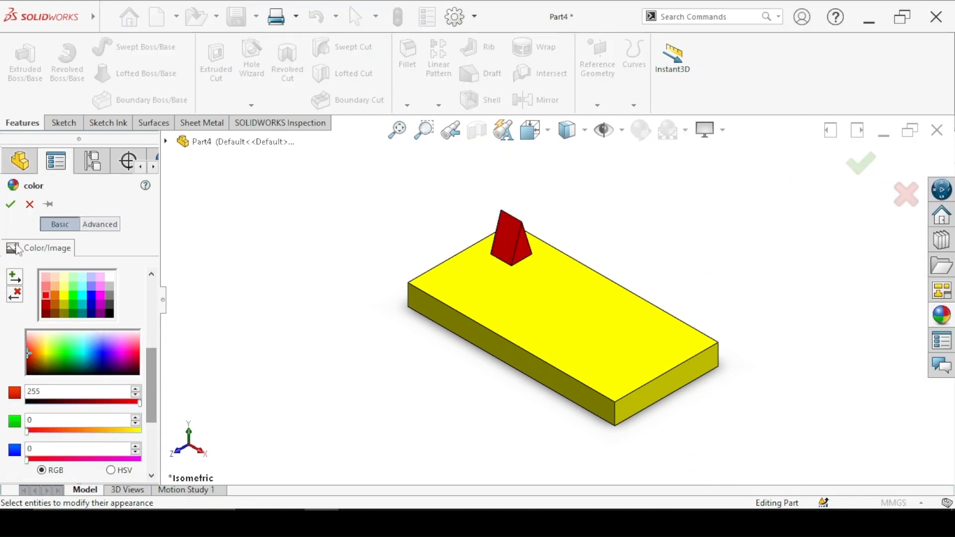
left_click(10, 204)
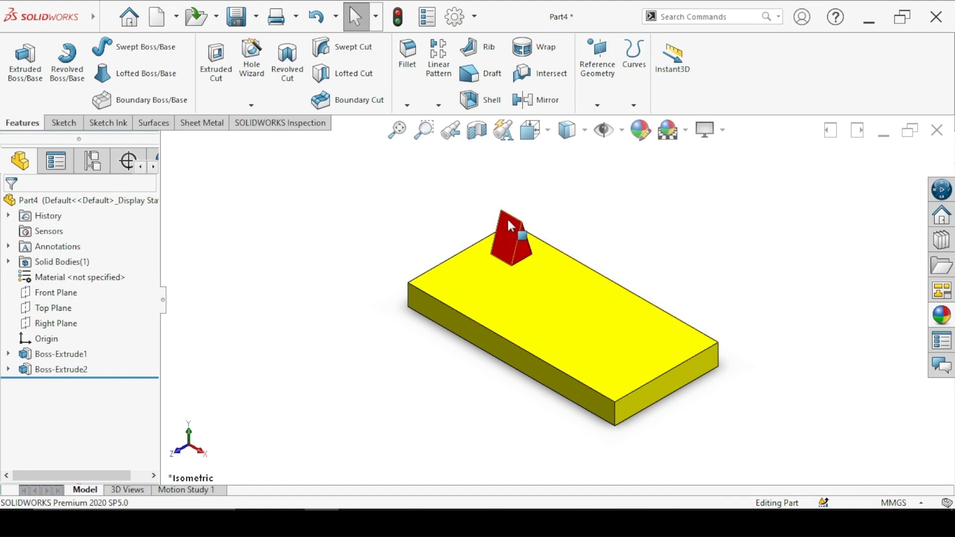
- Start a linear pattern with the triangular boss Boss-Extrude2 as the feature to repeat
left_click(438, 58)
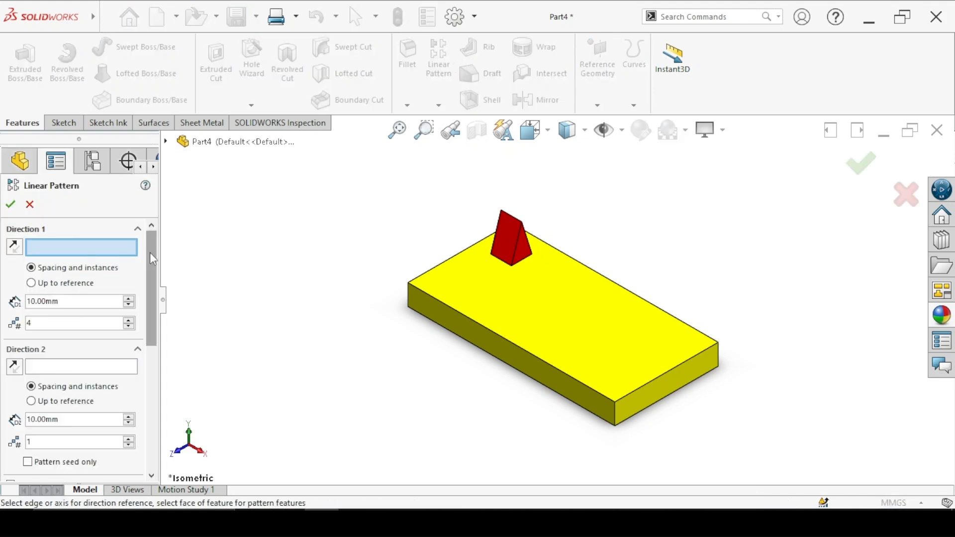
left_click_drag(150, 256, 152, 309)
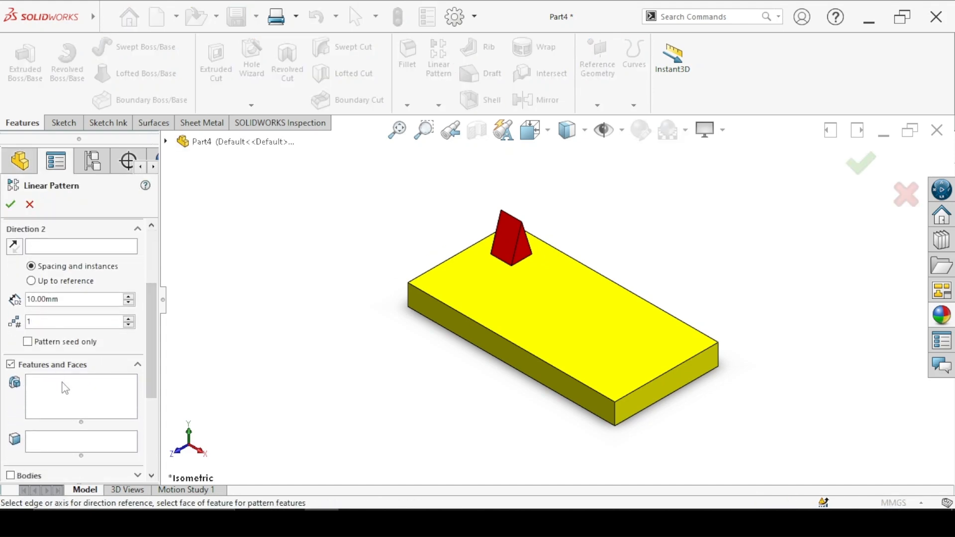
left_click(65, 391)
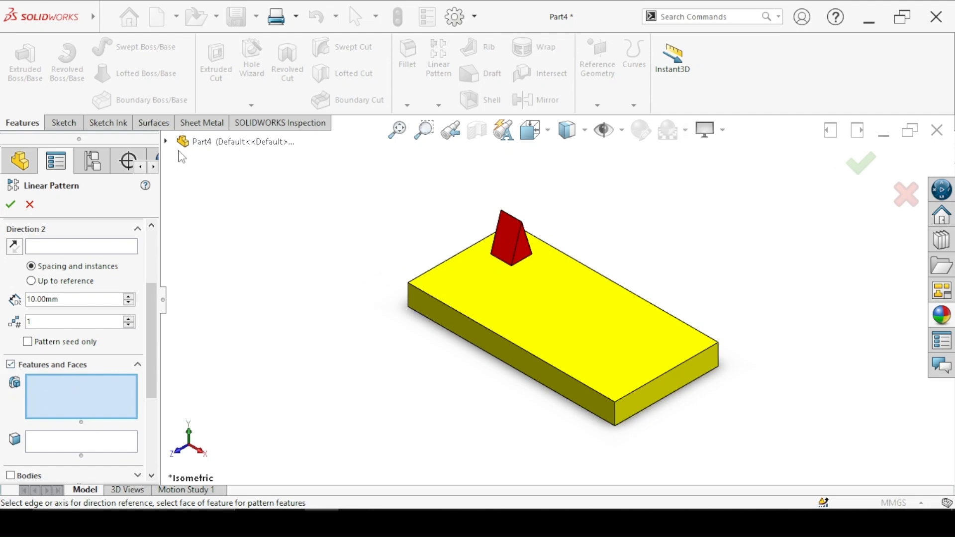
left_click(167, 142)
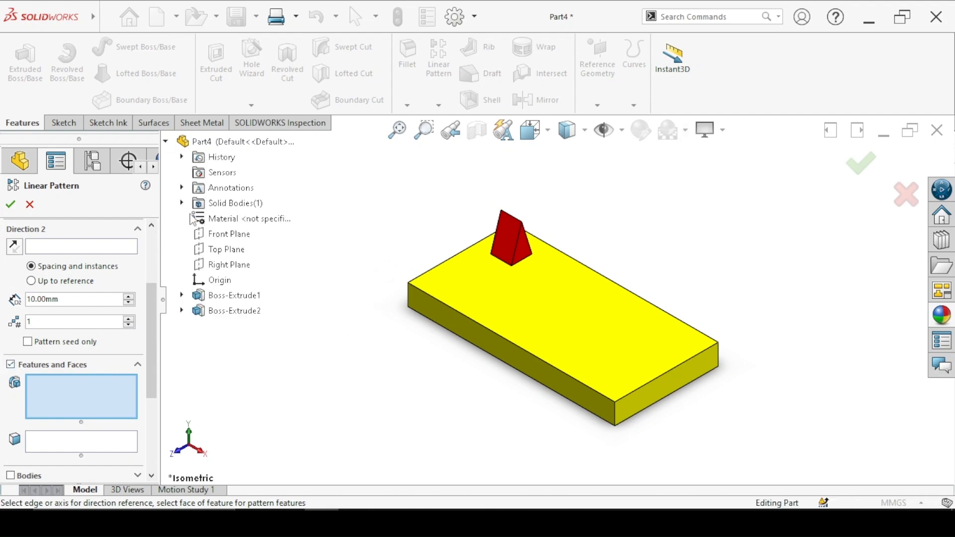
left_click(207, 312)
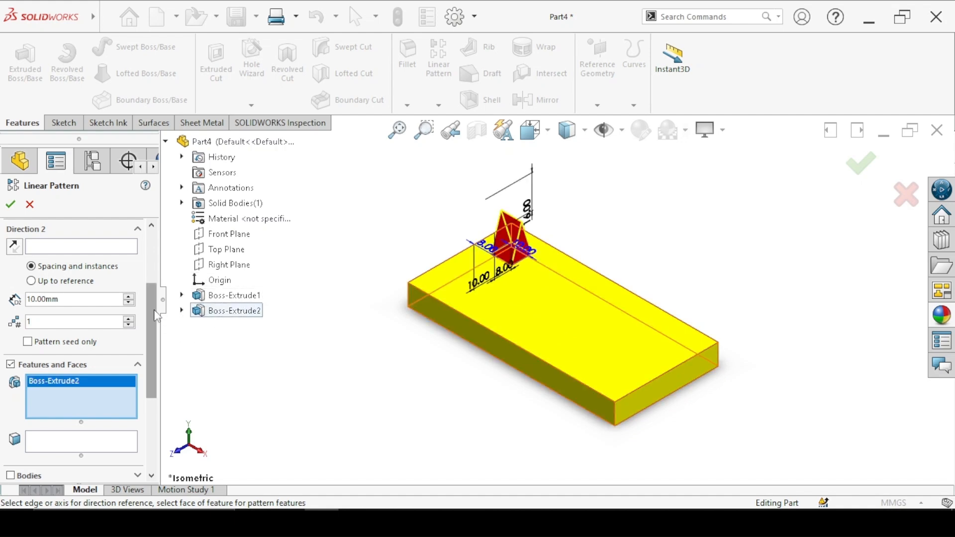
- Use the long upper edge of the block beside the triangular boss as the pattern's first direction
left_click_drag(153, 286, 156, 234)
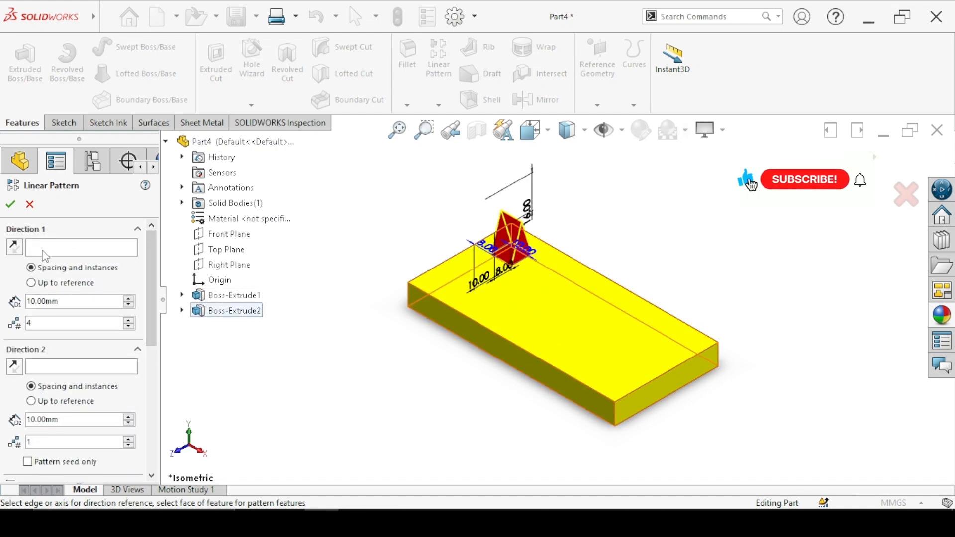
left_click(61, 251)
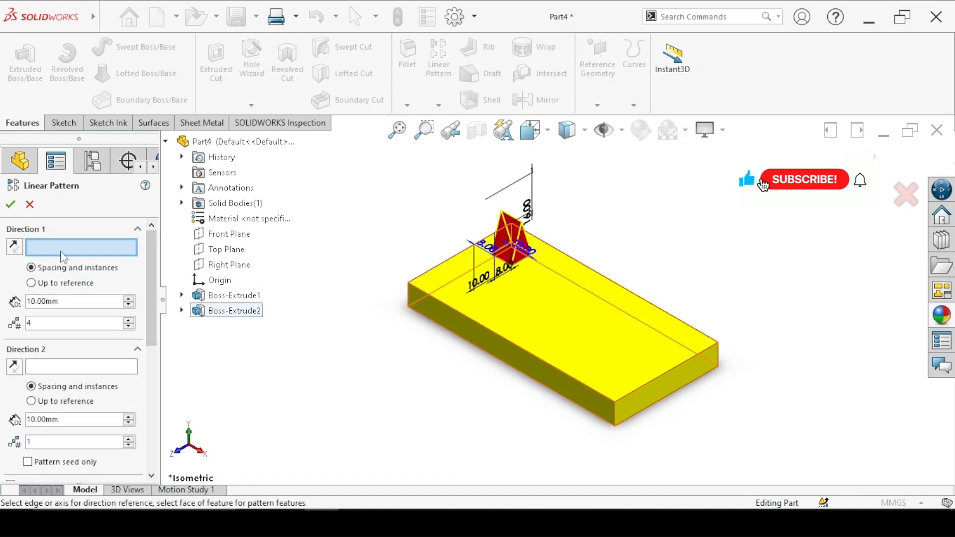
left_click(572, 260)
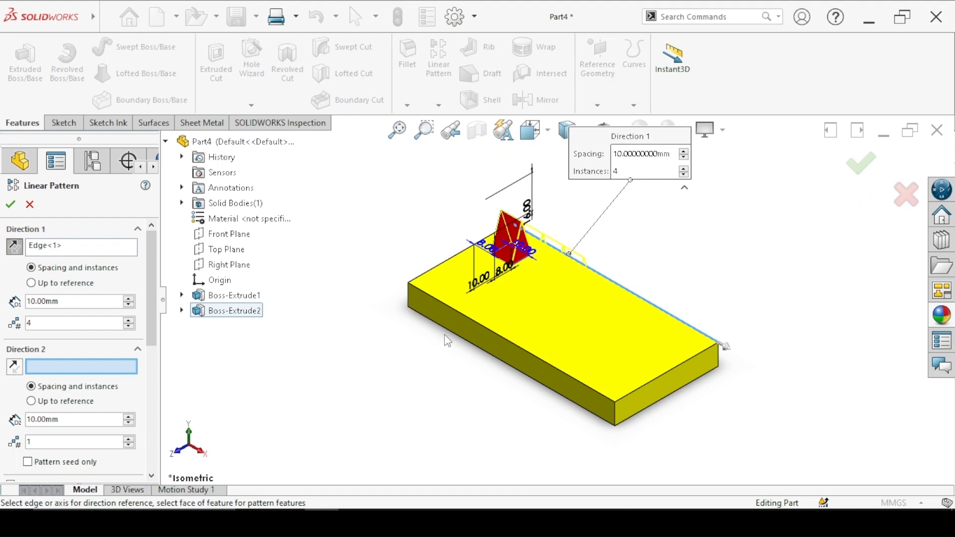
- Set the spacing of the linear pattern's first direction to 20 mm
left_click(202, 450)
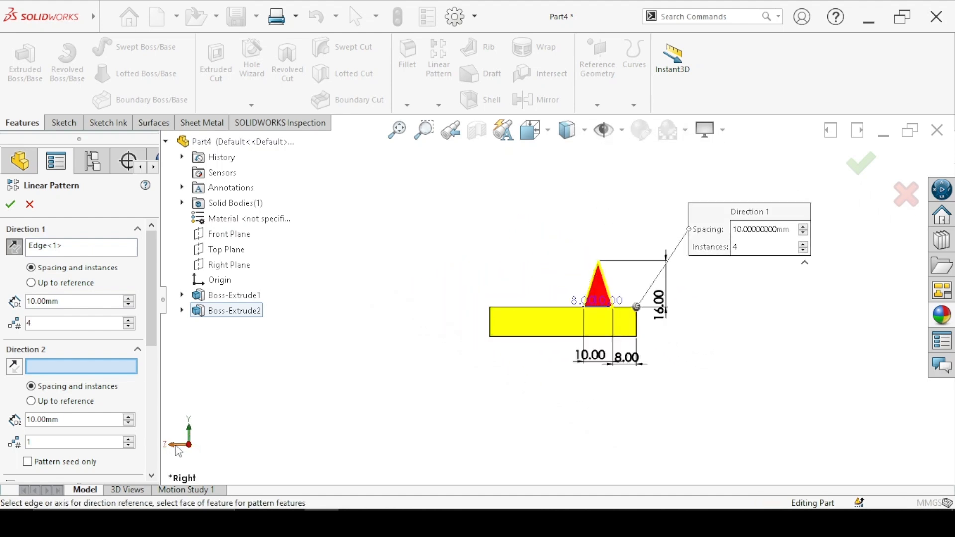
left_click(178, 450)
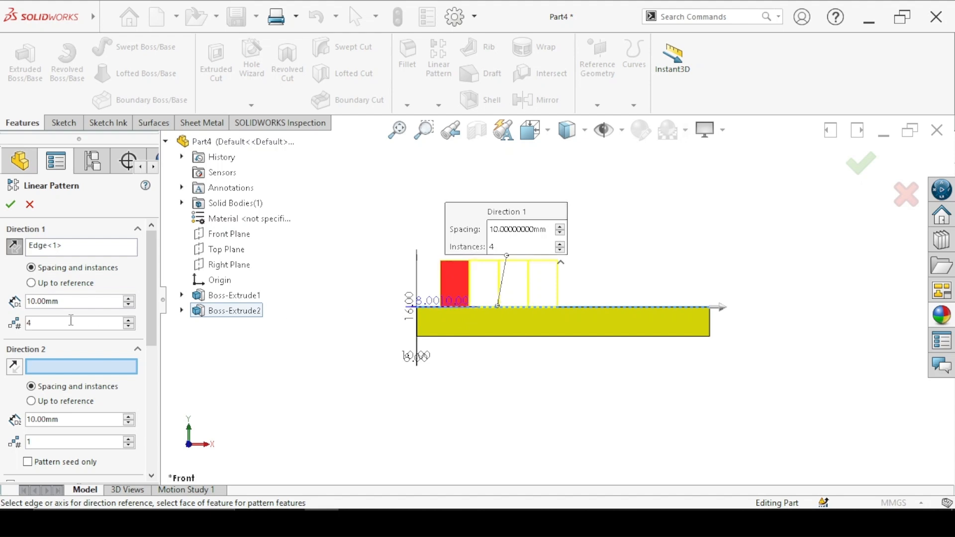
double_click(65, 302)
type("20")
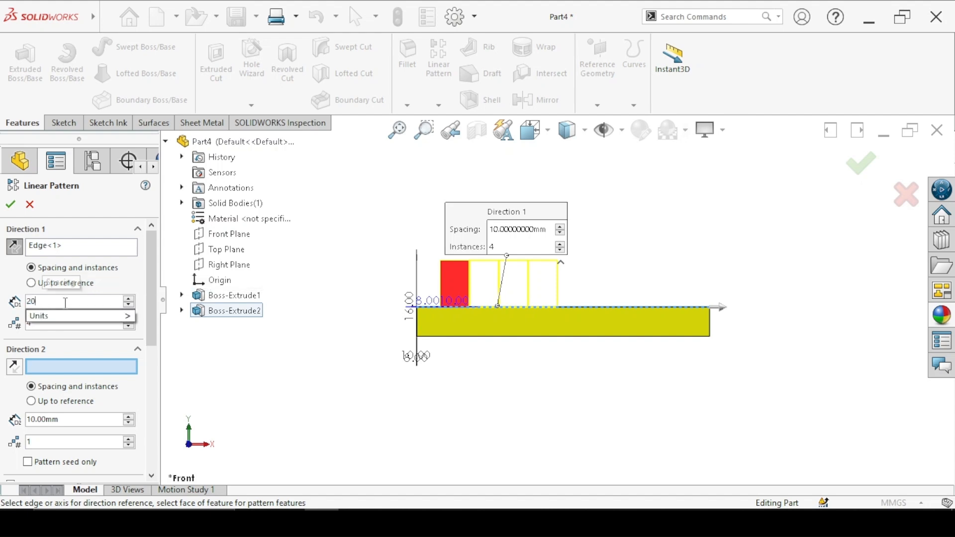
key("Return")
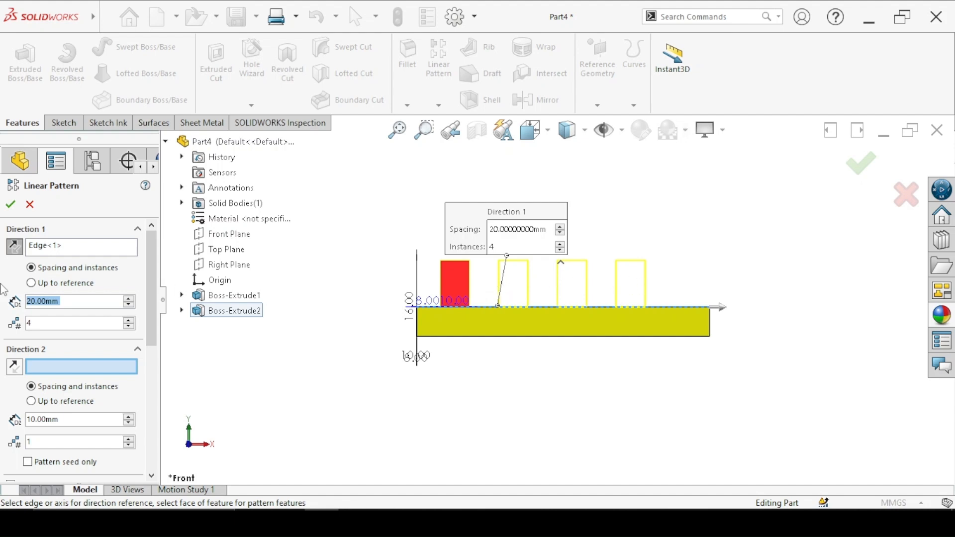
- Try 10 instances in the linear pattern's first direction
left_click(32, 325)
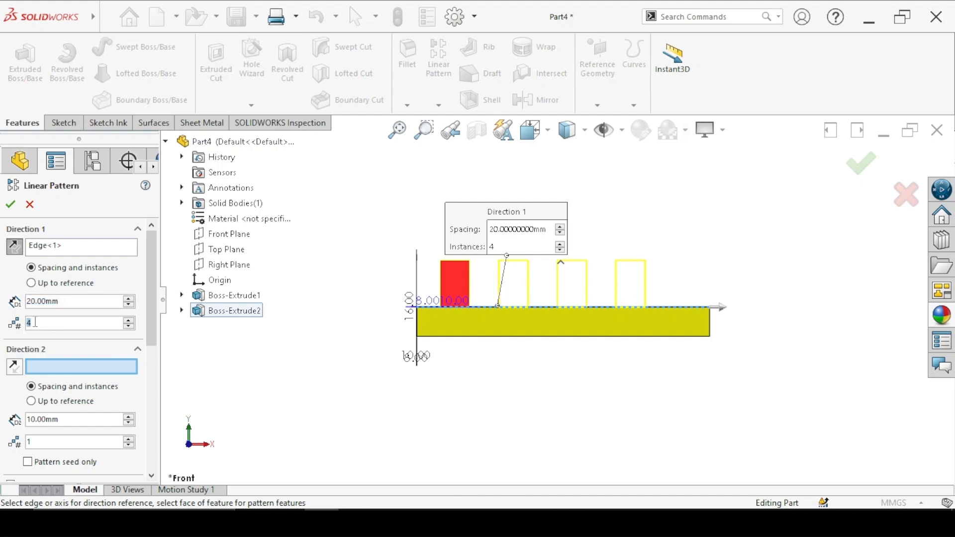
key("BackSpace")
type("10")
key("Return")
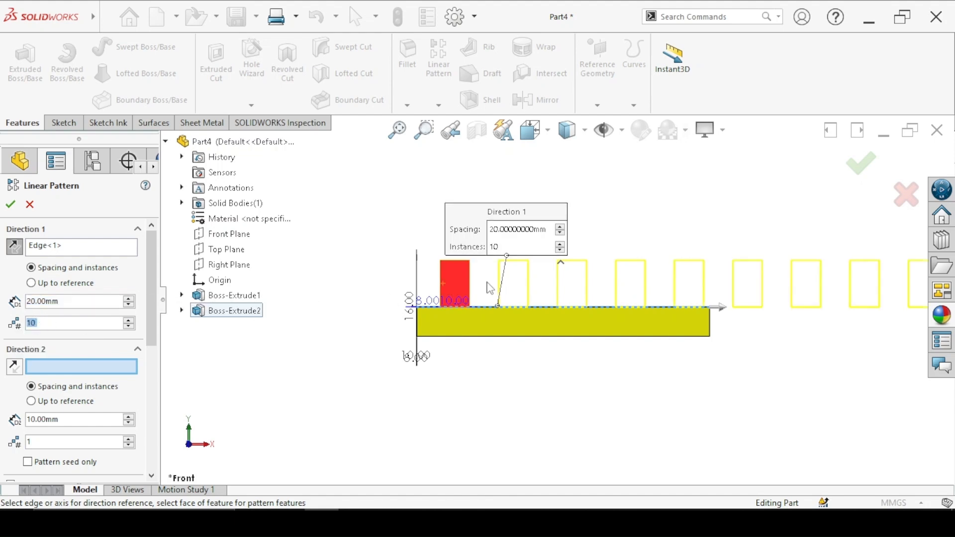
- Set the first direction to 5 instances and confirm the linear pattern of the triangular boss
left_click(129, 327)
left_click(129, 327)
left_click(129, 327)
left_click(129, 327)
left_click(129, 327)
left_click(129, 326)
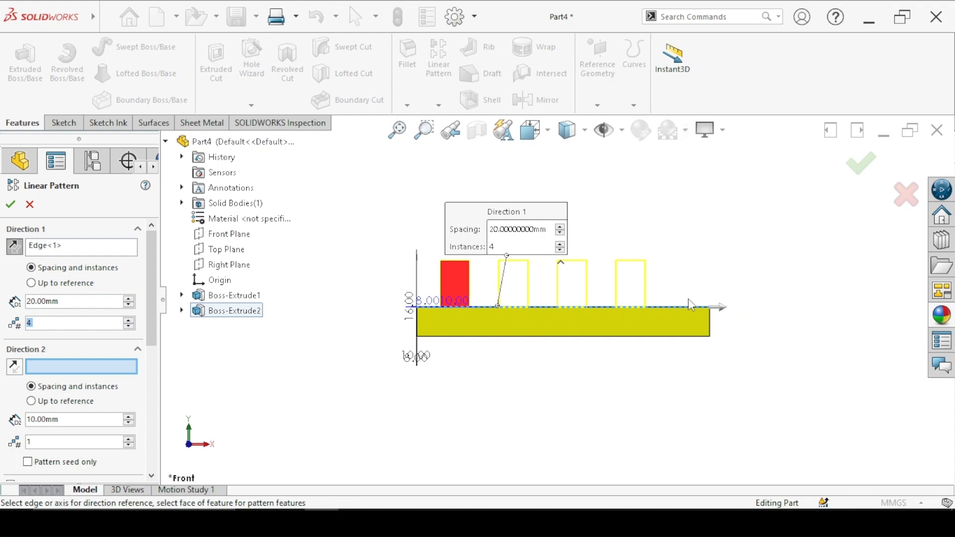
left_click(132, 322)
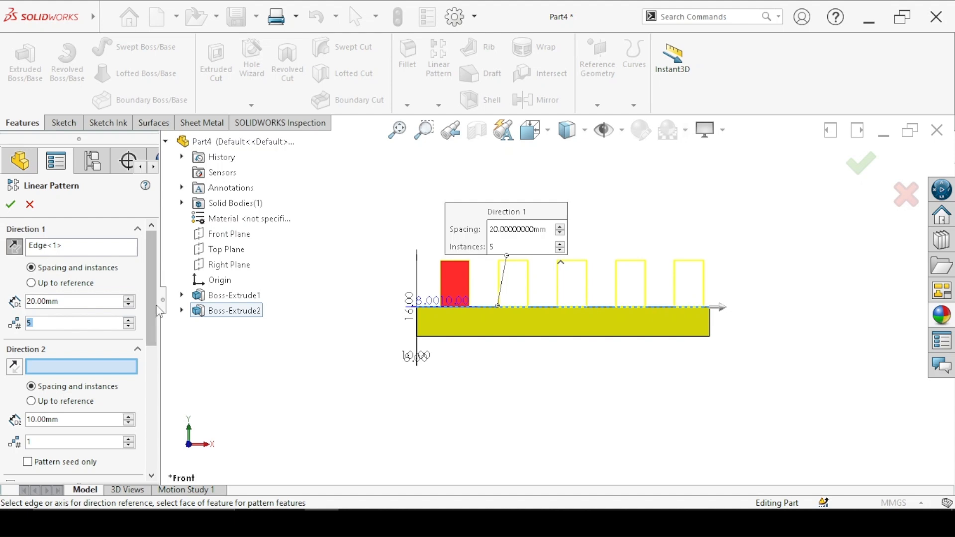
scroll(10, 224, "down", 1)
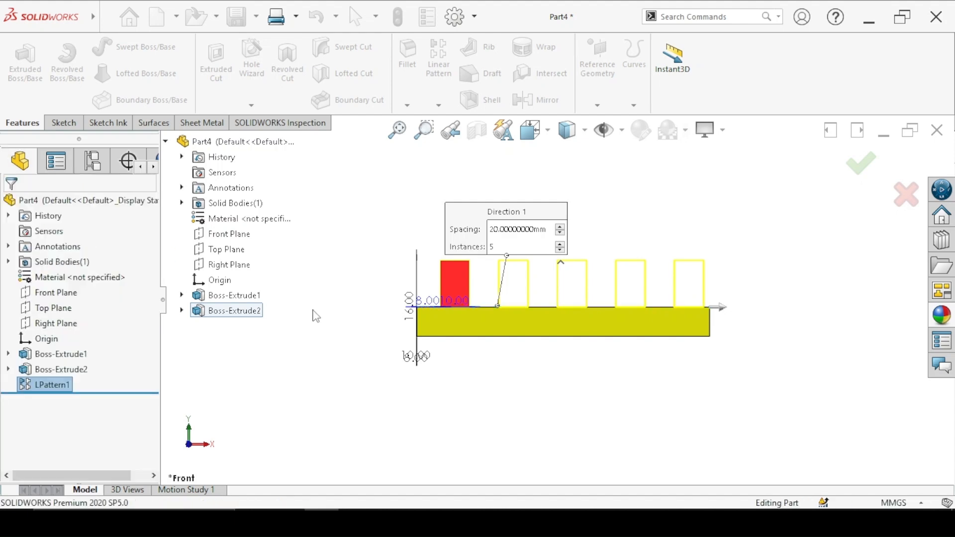
key("ctrl+7")
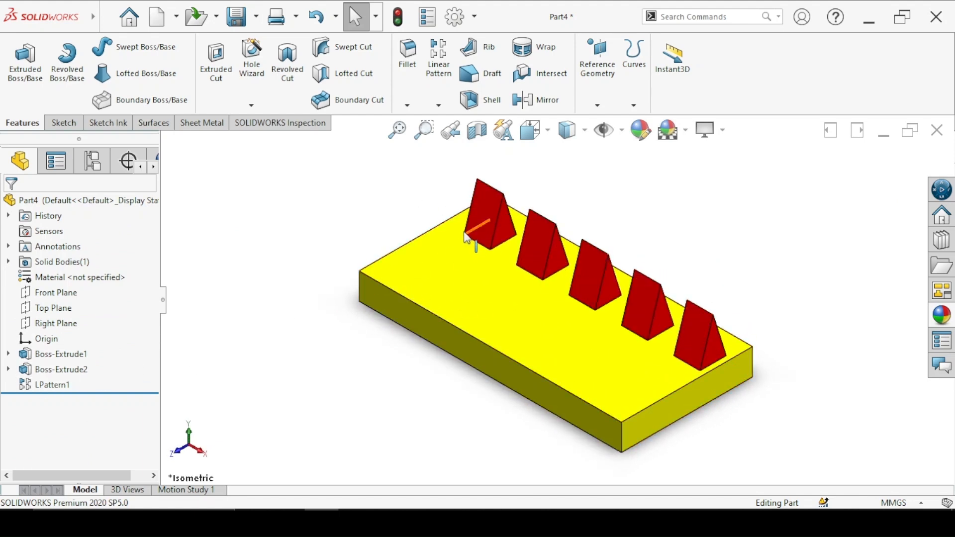
- Edit the linear pattern LPattern1 and use the short upper edge of the block beside the triangular boss as its second direction
right_click(26, 390)
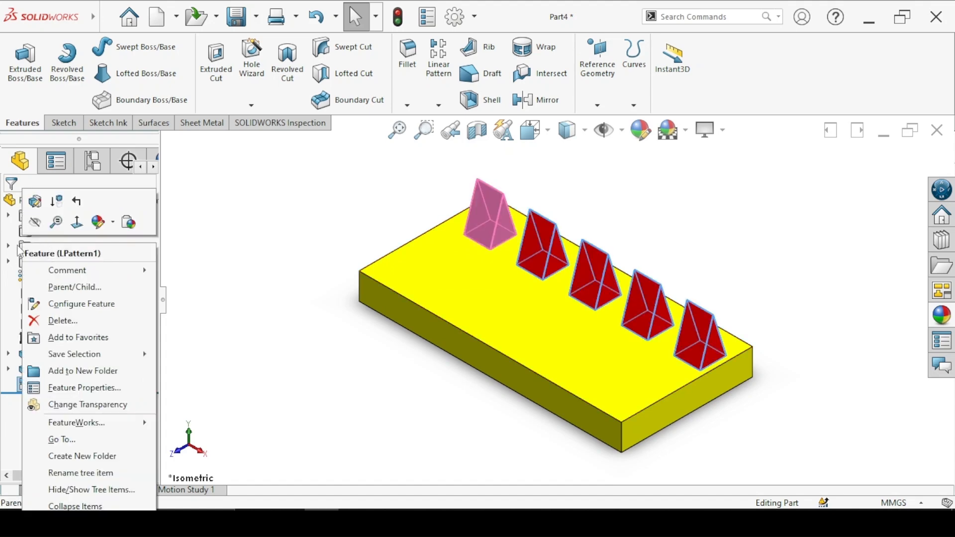
left_click(34, 201)
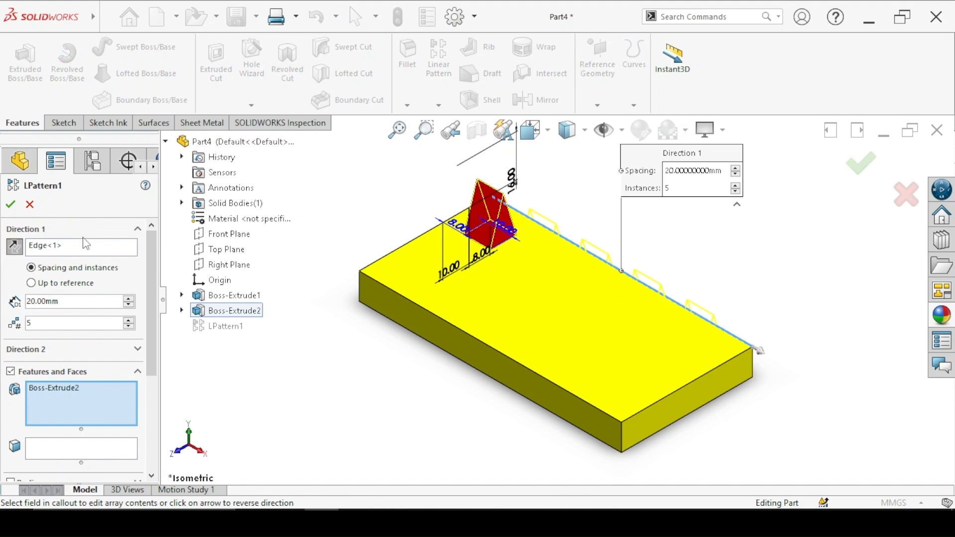
scroll(150, 303, "down", 2)
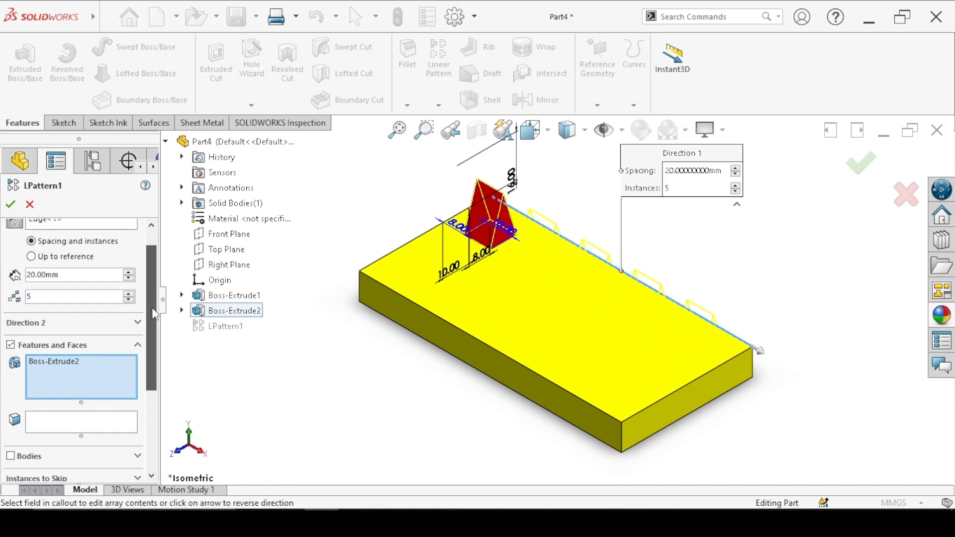
left_click(22, 318)
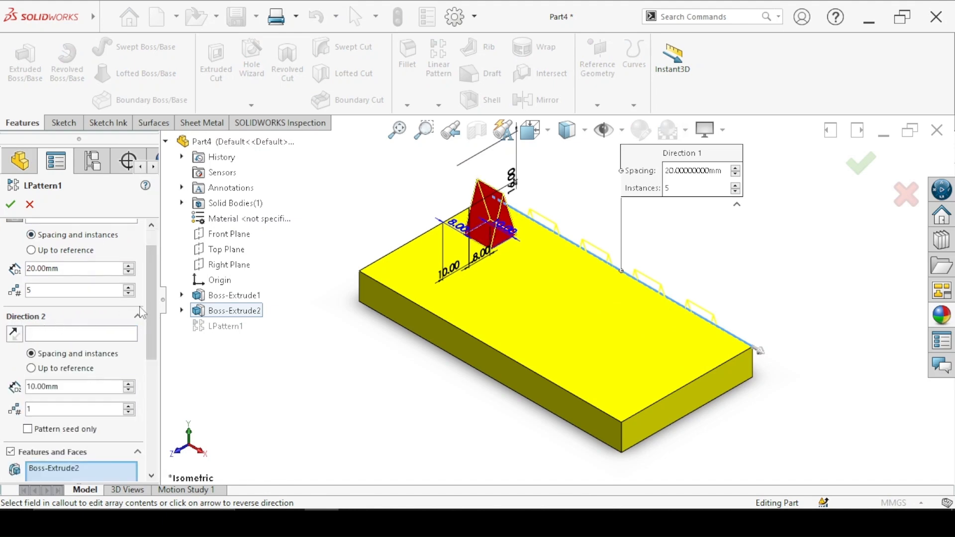
scroll(148, 297, "down", 1)
left_click(104, 305)
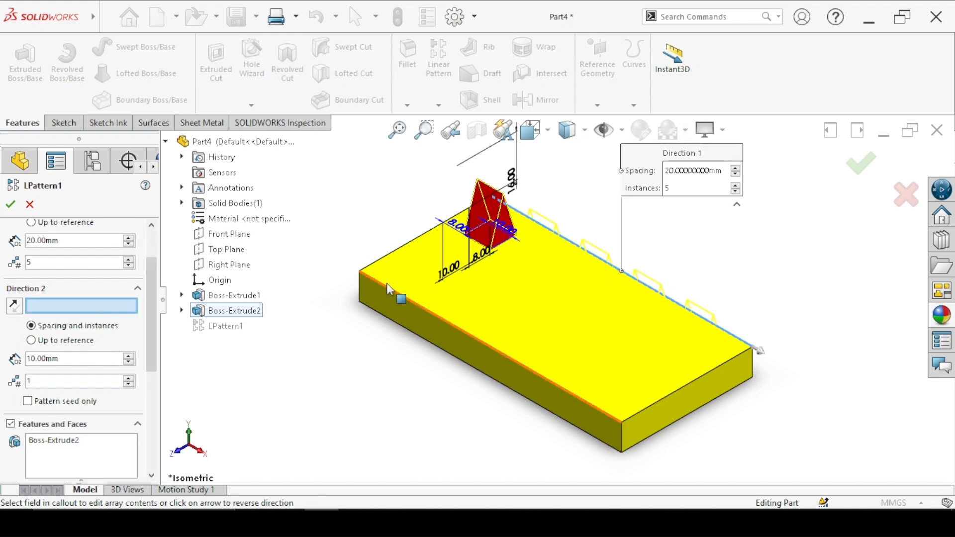
left_click(387, 254)
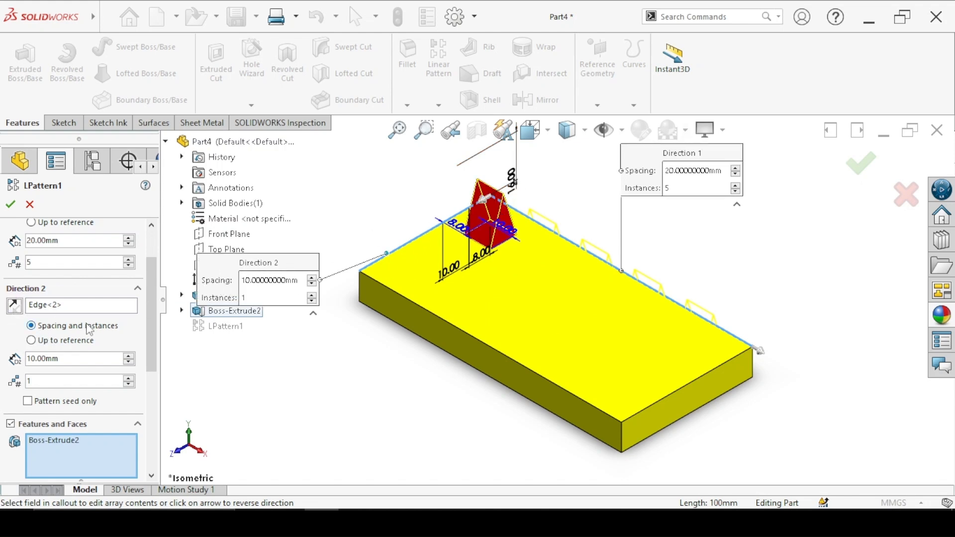
- Set the number of instances in the pattern's second direction to 4
left_click(38, 380)
key("BackSpace")
type("2")
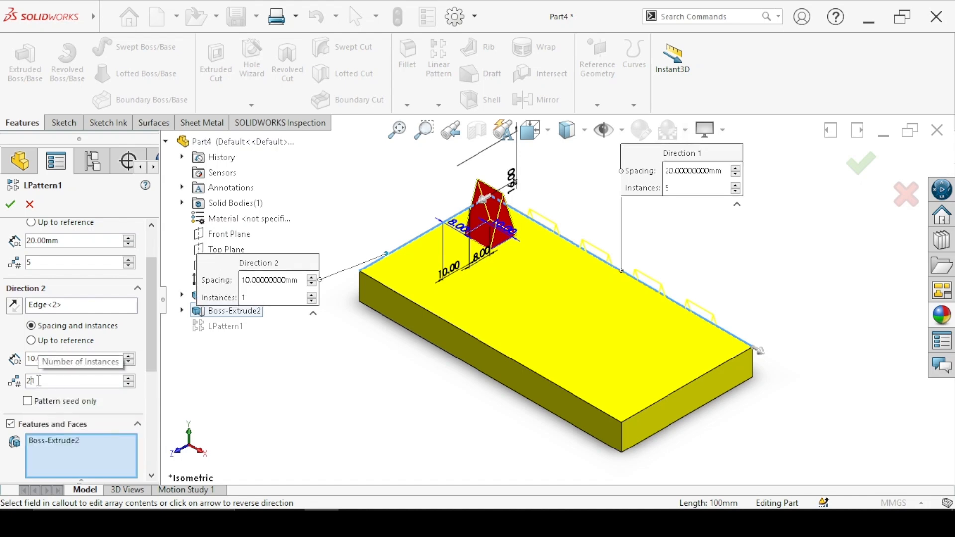
key("Return")
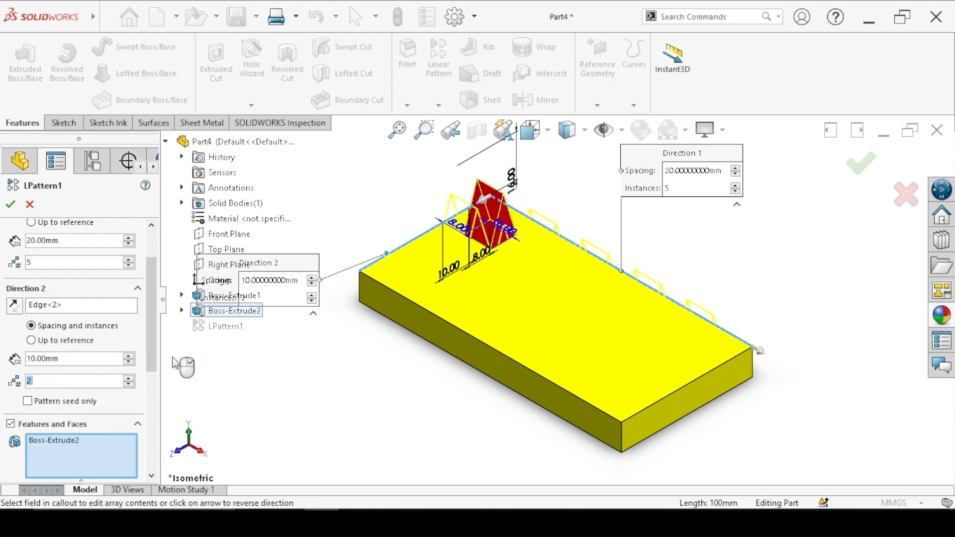
mouse_move(387, 364)
middle_mouse_down()
mouse_move(505, 352)
mouse_move(363, 390)
mouse_move(401, 395)
mouse_move(409, 286)
mouse_move(452, 330)
mouse_move(482, 308)
mouse_move(511, 257)
middle_mouse_up()
middle_click_drag(423, 220, 409, 198)
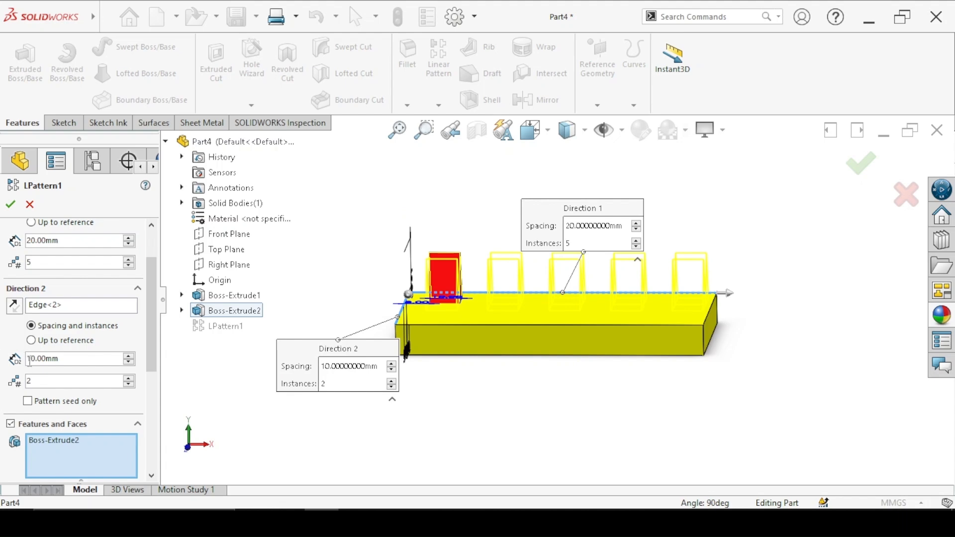
left_click(129, 379)
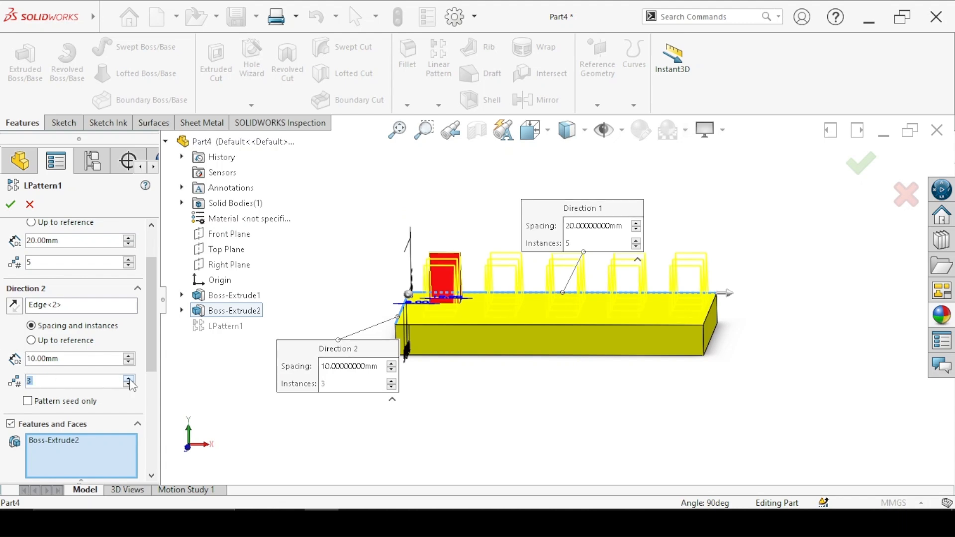
left_click(129, 378)
middle_click_drag(531, 437, 442, 426)
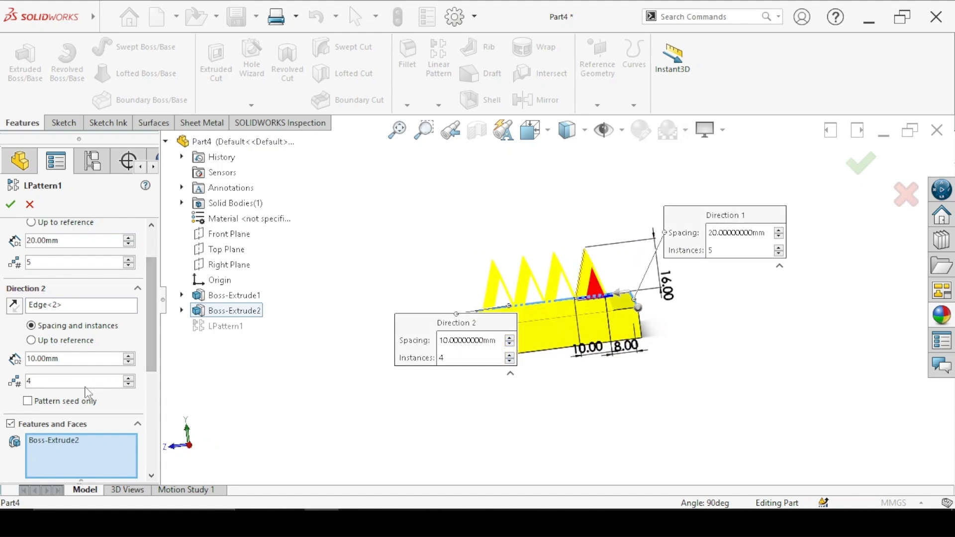
- Try the Pattern seed only option for the second direction and switch it off again
left_click(28, 402)
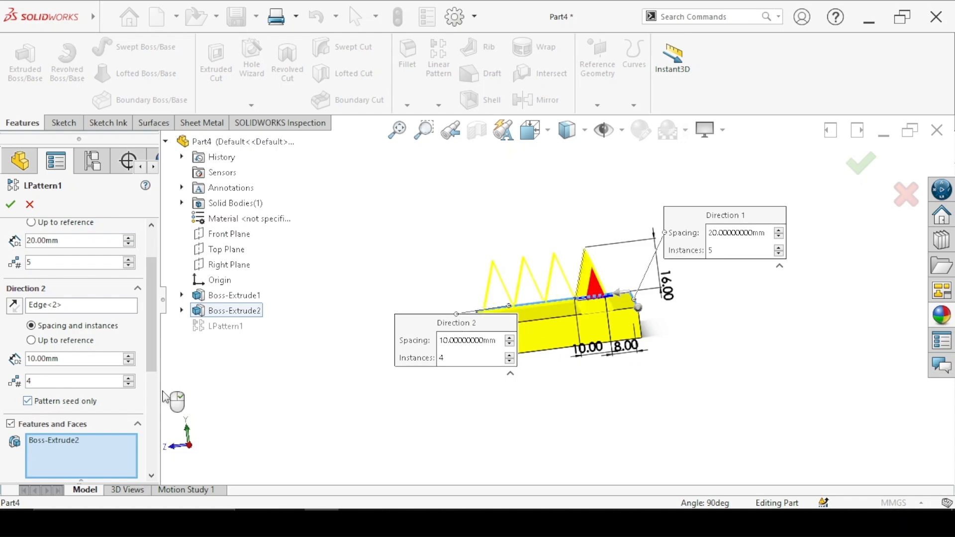
key("f")
middle_click_drag(329, 388, 394, 434)
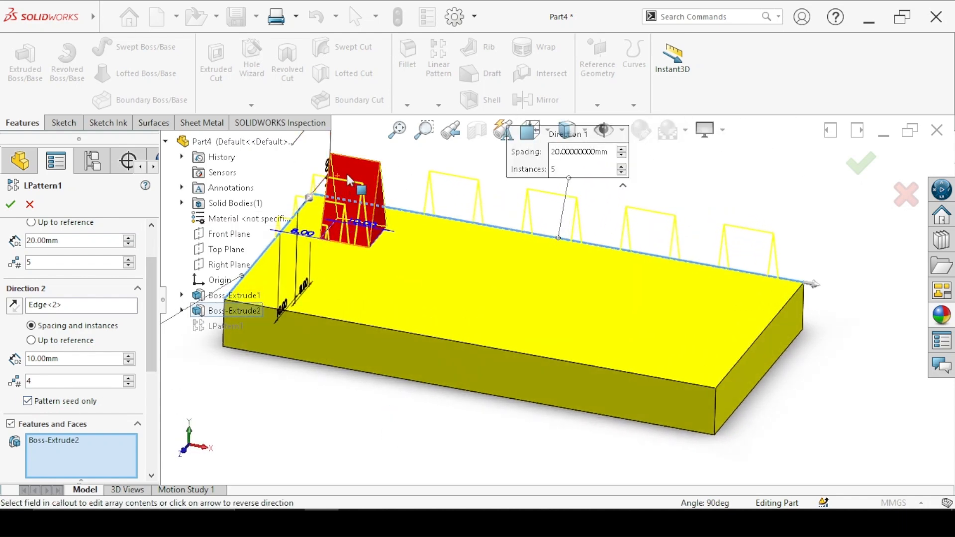
left_click(28, 401)
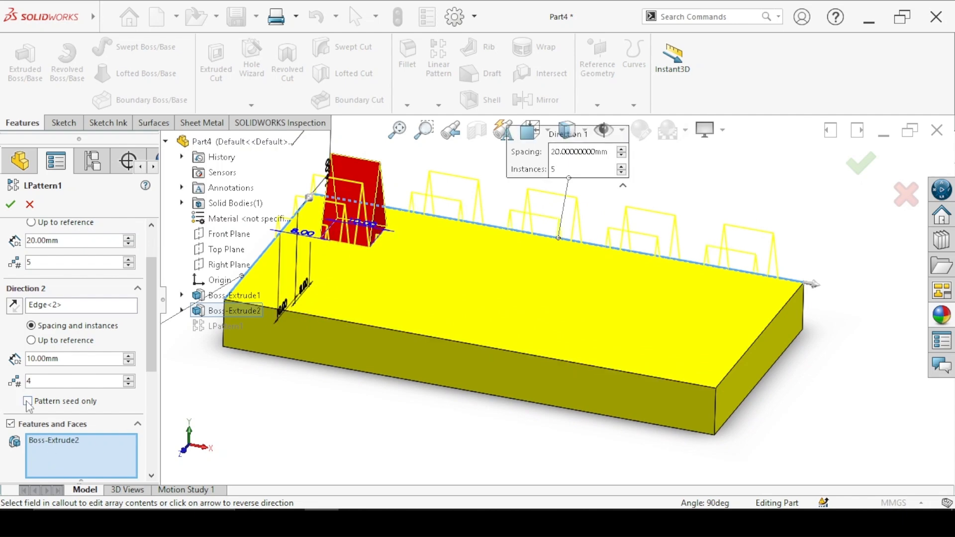
- Confirm the edited two-direction linear pattern and show the part in isometric view
middle_click_drag(390, 413, 279, 393)
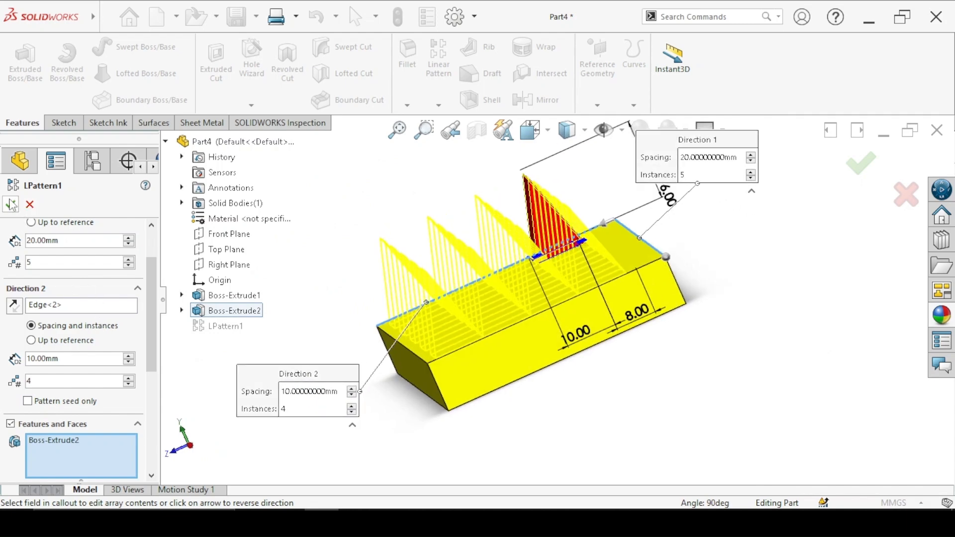
left_click(11, 204)
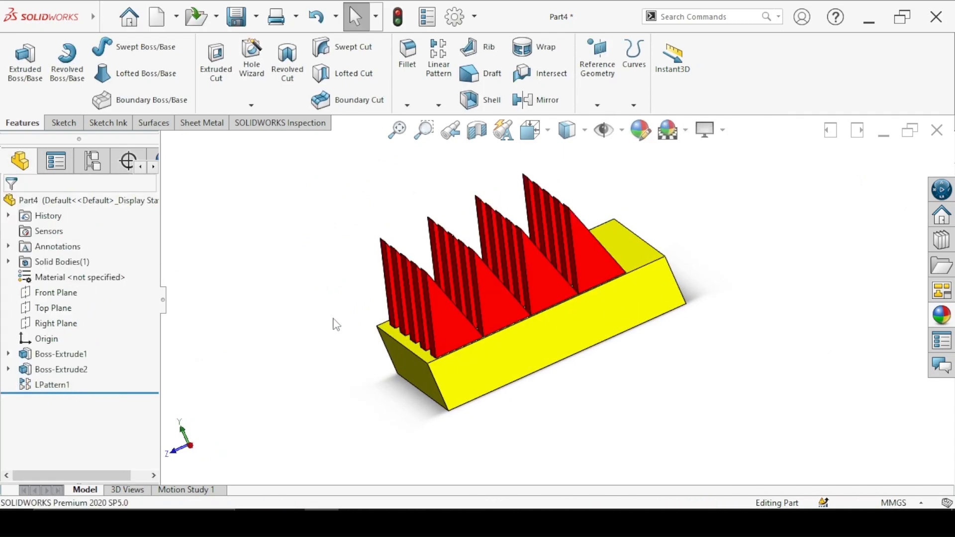
key("ctrl+7")
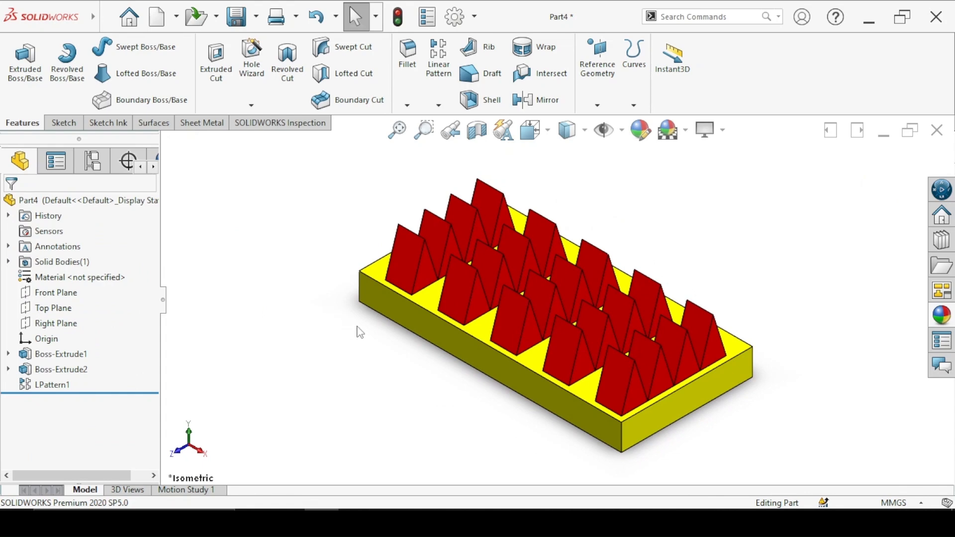
scroll(361, 334, "up", 2)
middle_click_drag(389, 343, 282, 317, "ctrl")
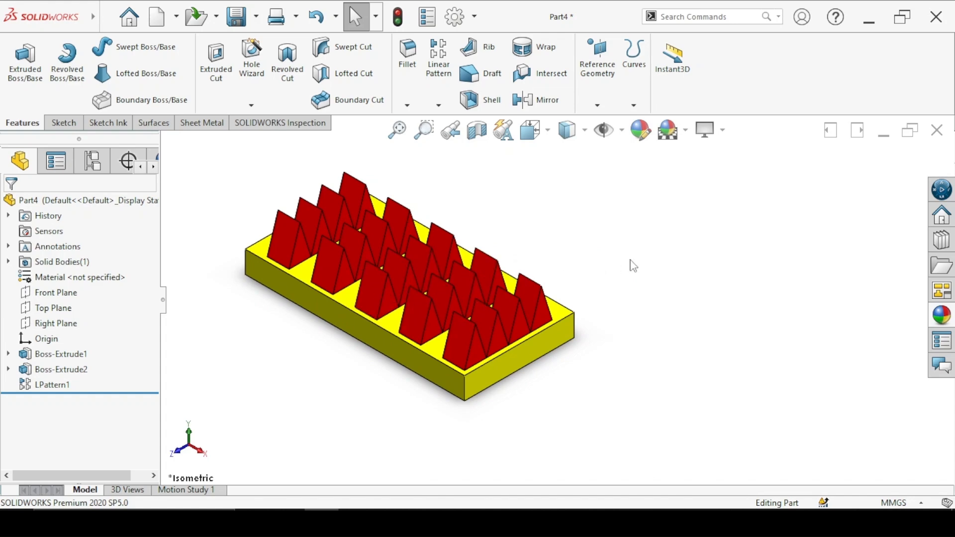
left_click(437, 105)
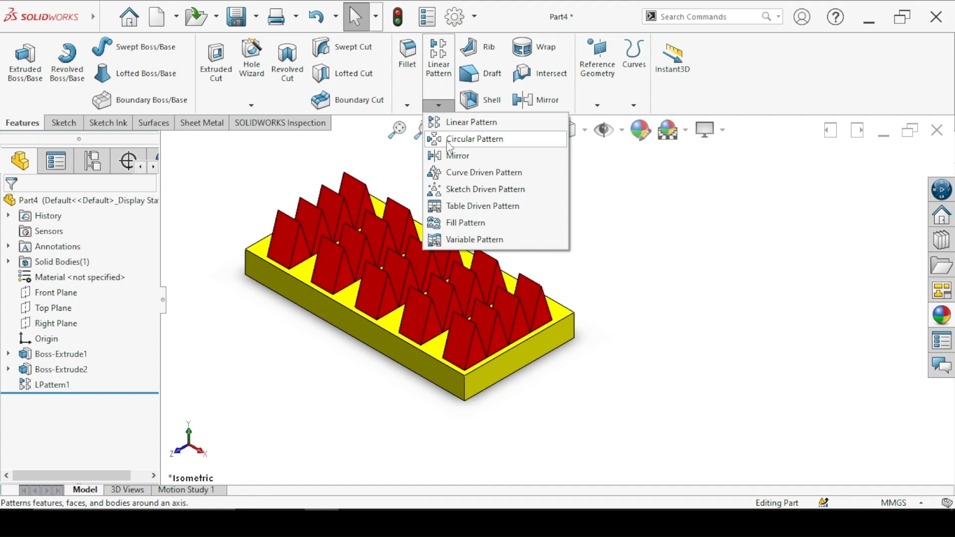
left_click(605, 214)
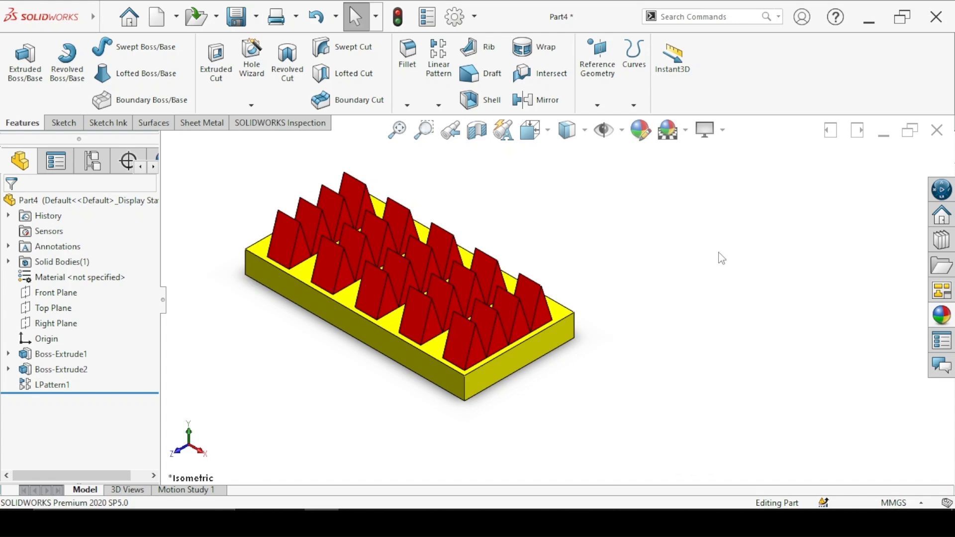
- Start an Extruded Boss/Base on the Top Plane and sketch a circle about 52 mm in diameter beside the block, about 141 mm from the origin
left_click(25, 63)
left_click(219, 249)
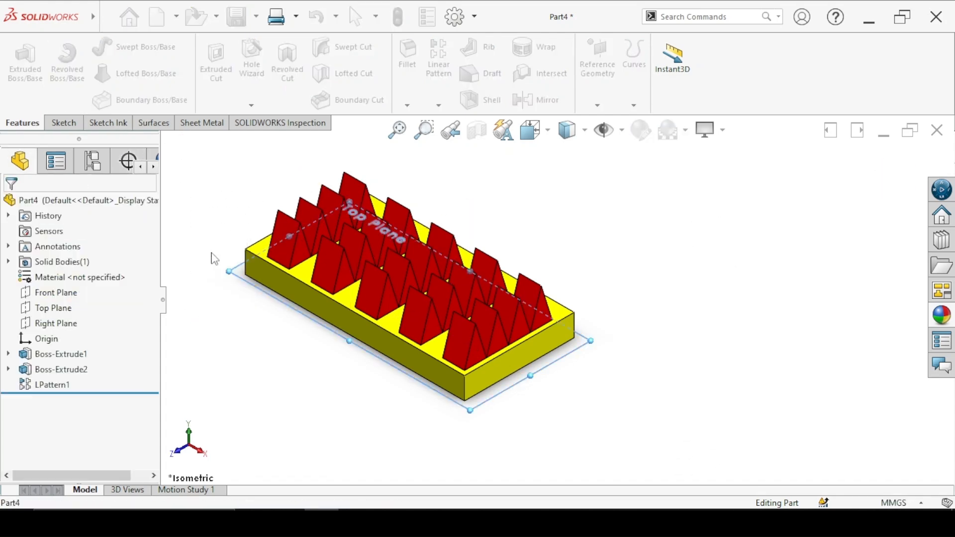
mouse_move(518, 230)
middle_mouse_down("shift")
mouse_move(526, 260)
mouse_move(423, 247)
mouse_move(271, 249)
middle_mouse_up("shift")
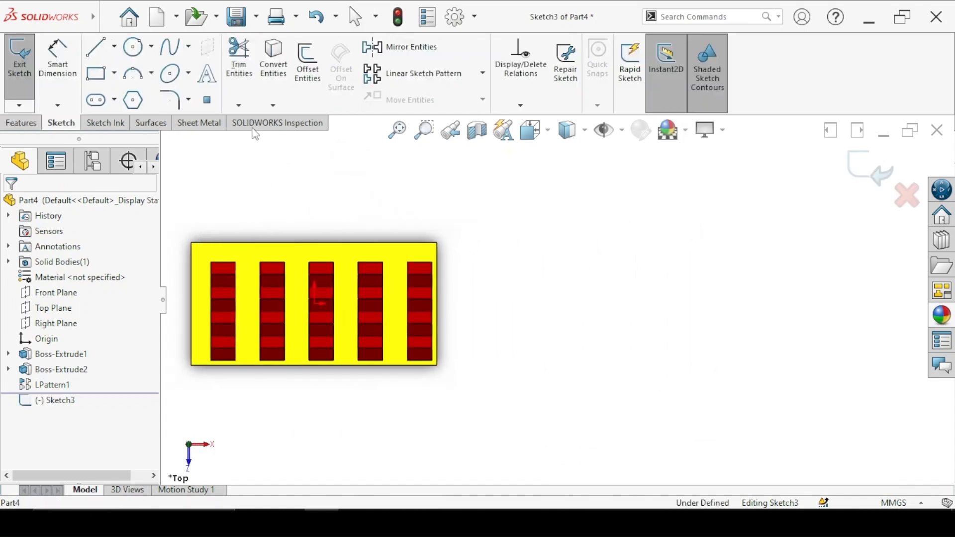
left_click(133, 47)
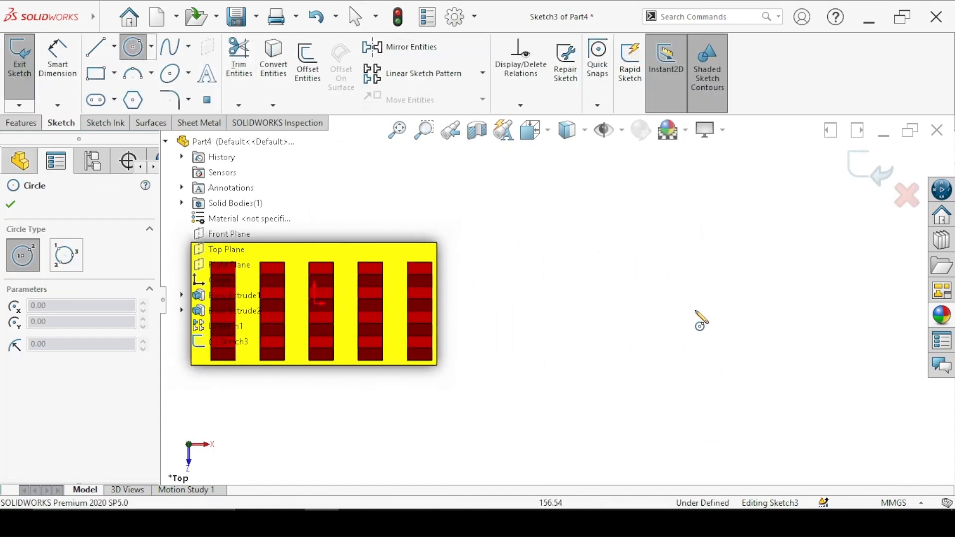
left_click(659, 304)
left_click(696, 251)
- Dimension the circle's diameter as 50 mm and move the circle farther away from the yellow block
left_click(57, 57)
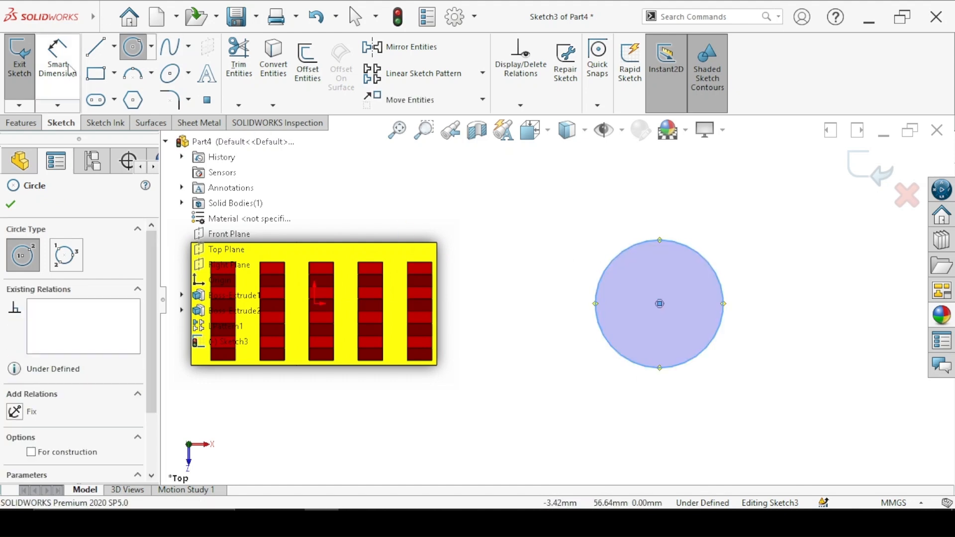
left_click(632, 247)
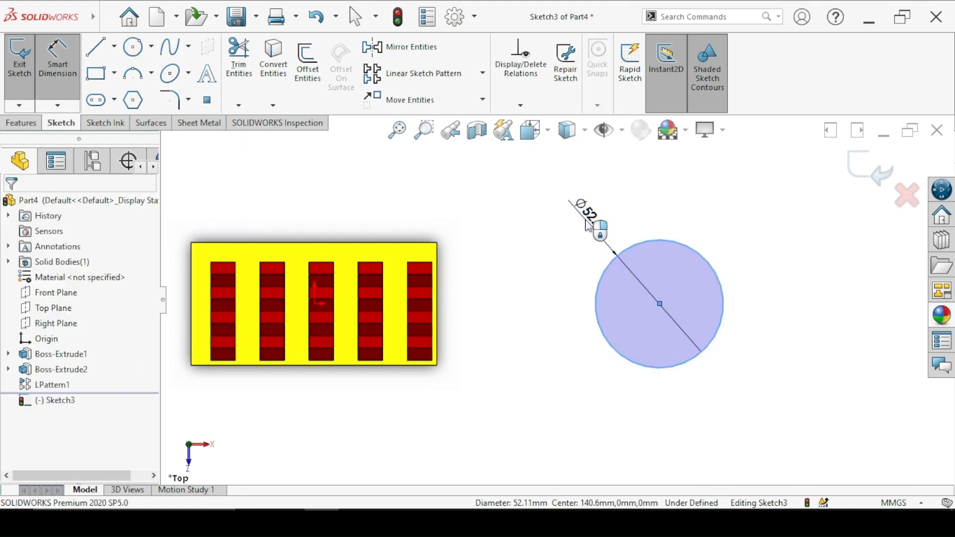
left_click(589, 225)
key("Return")
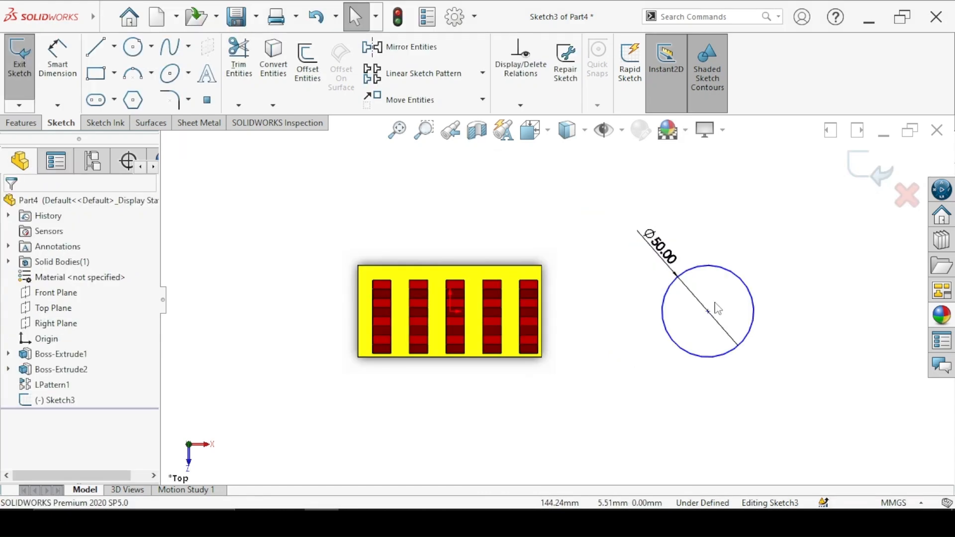
left_click_drag(713, 313, 841, 312)
left_click(765, 358)
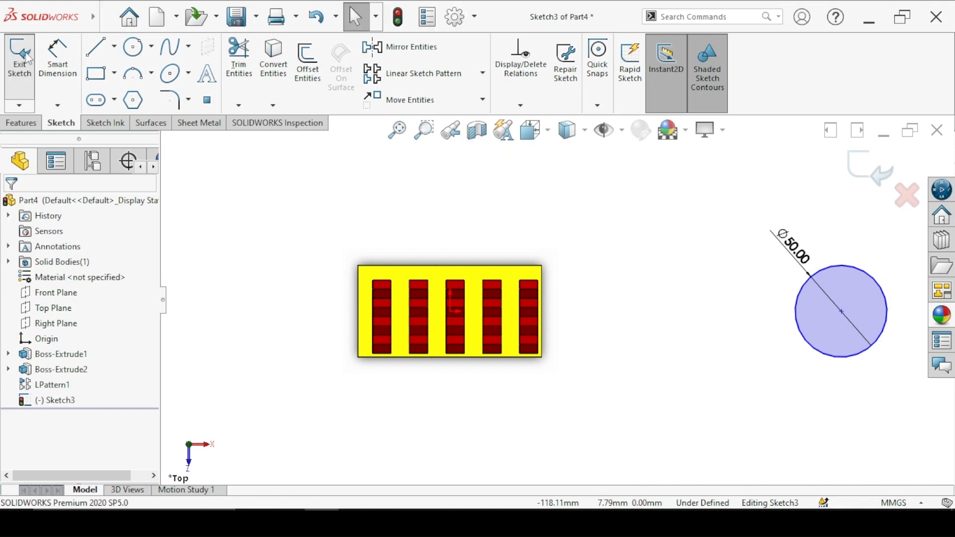
- Extrude the circle as a Blind boss 60 mm deep to make a separate cylinder, showing the part in isometric view
left_click(22, 122)
left_click(35, 83)
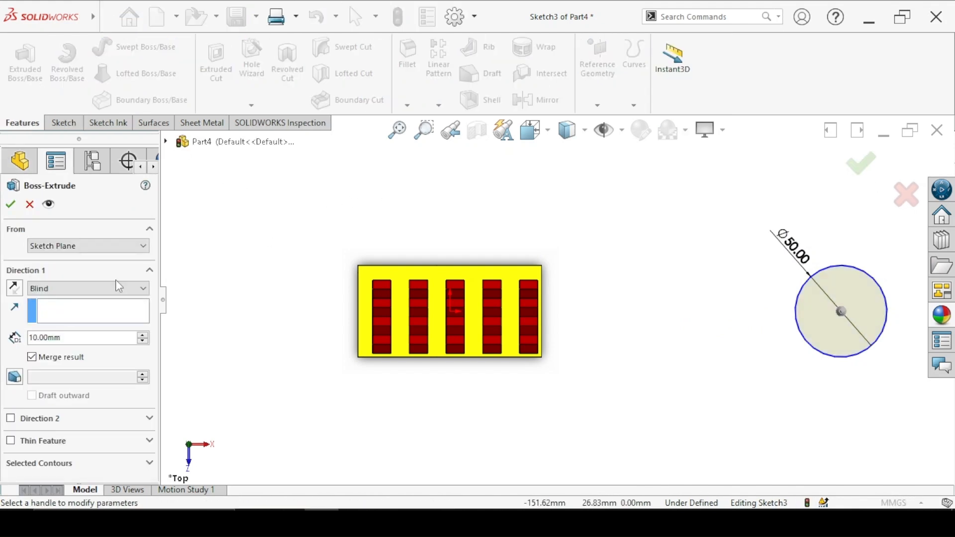
key("ctrl+7")
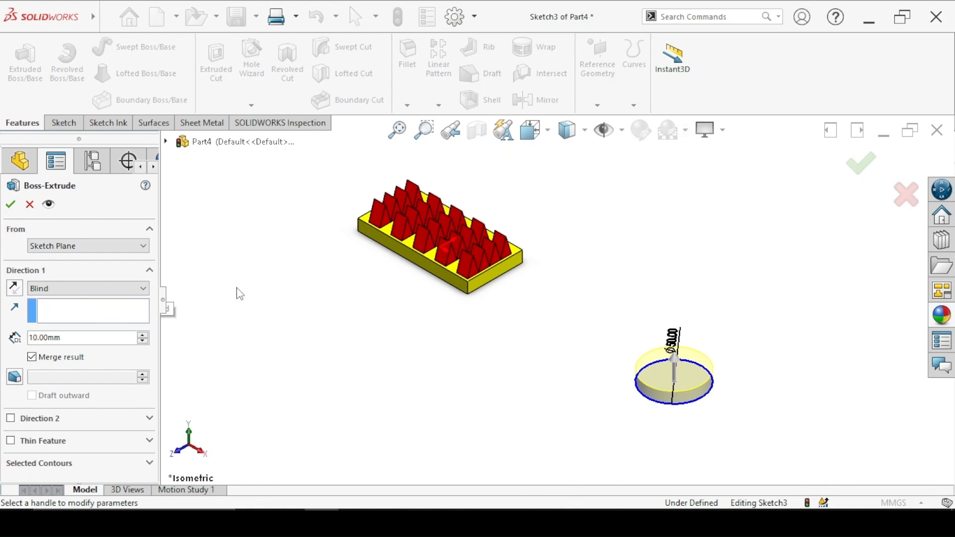
left_click(43, 337)
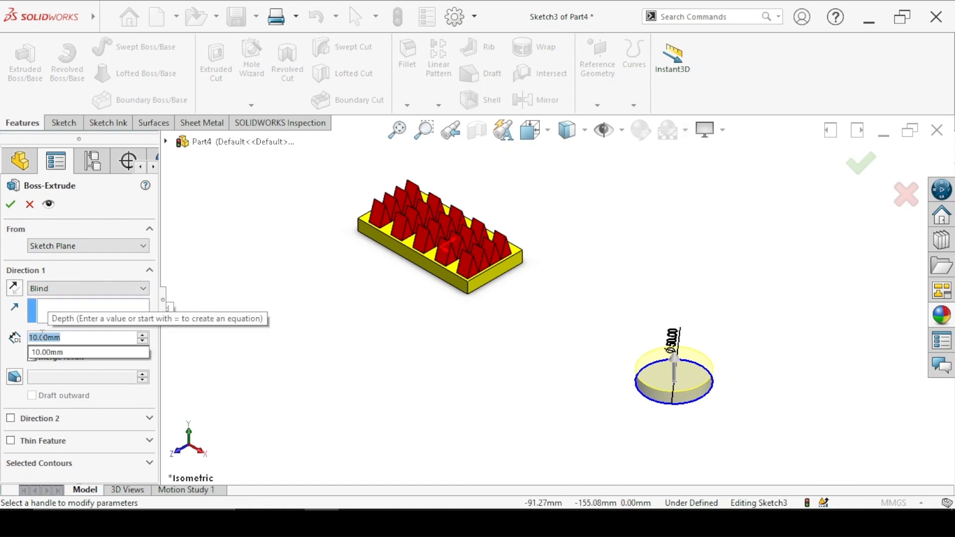
type("60")
key("Return")
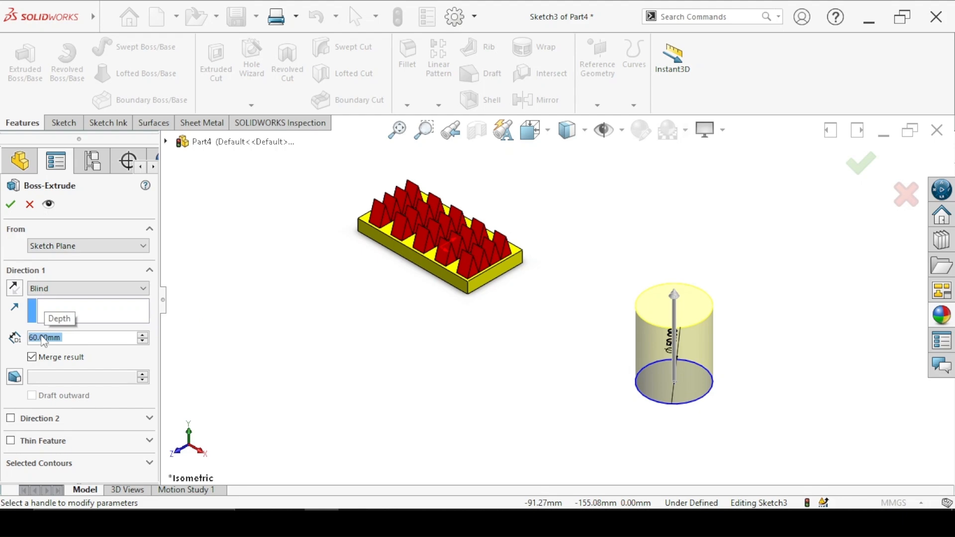
left_click(12, 206)
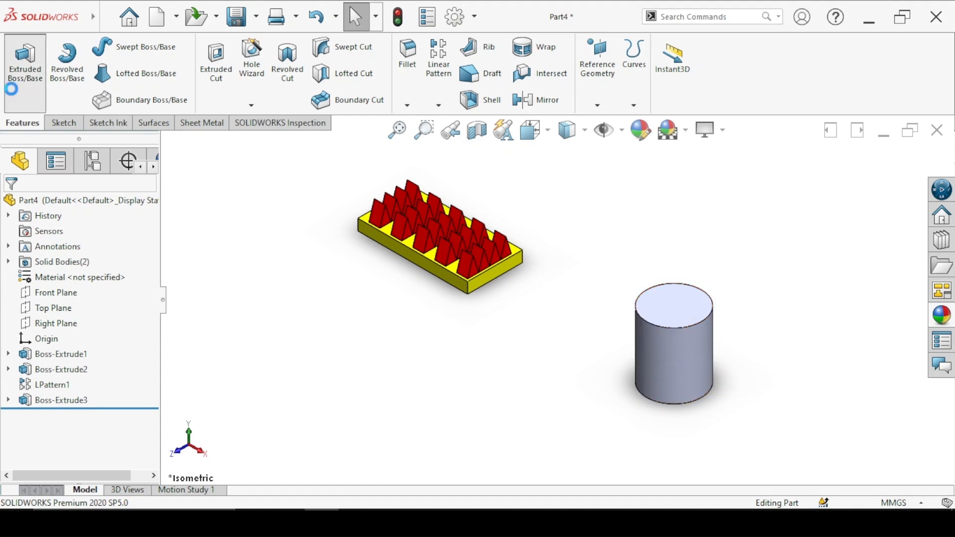
- Start an Extruded Boss/Base on the cylinder's top face and sketch two lines to its edge from a common point about 56 mm from its centre
left_click(25, 60)
left_click(666, 308)
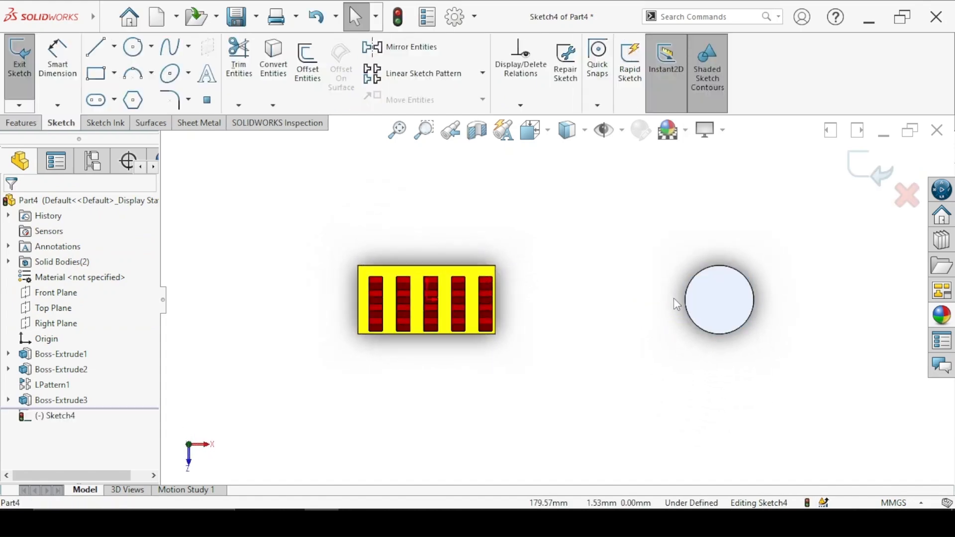
scroll(672, 273, "down", 3)
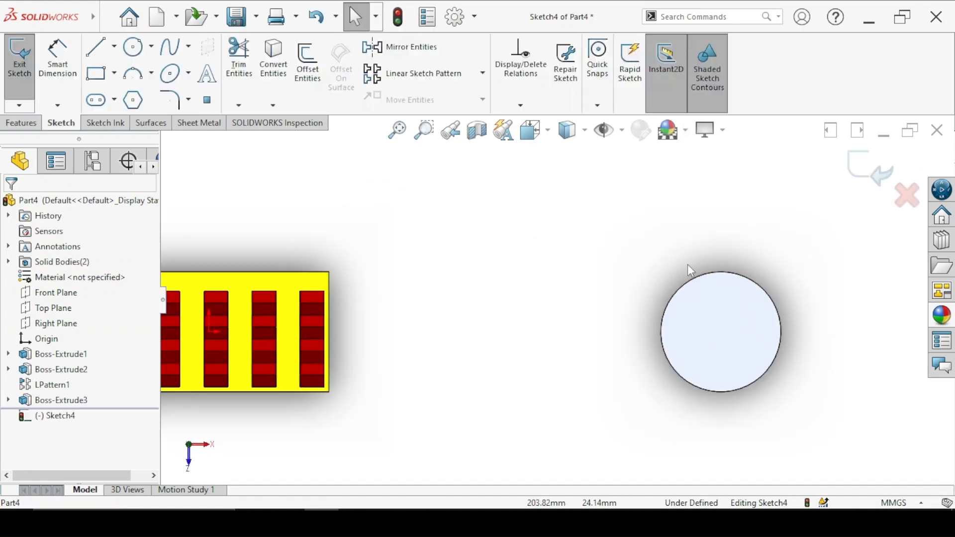
scroll(731, 309, "down", 3)
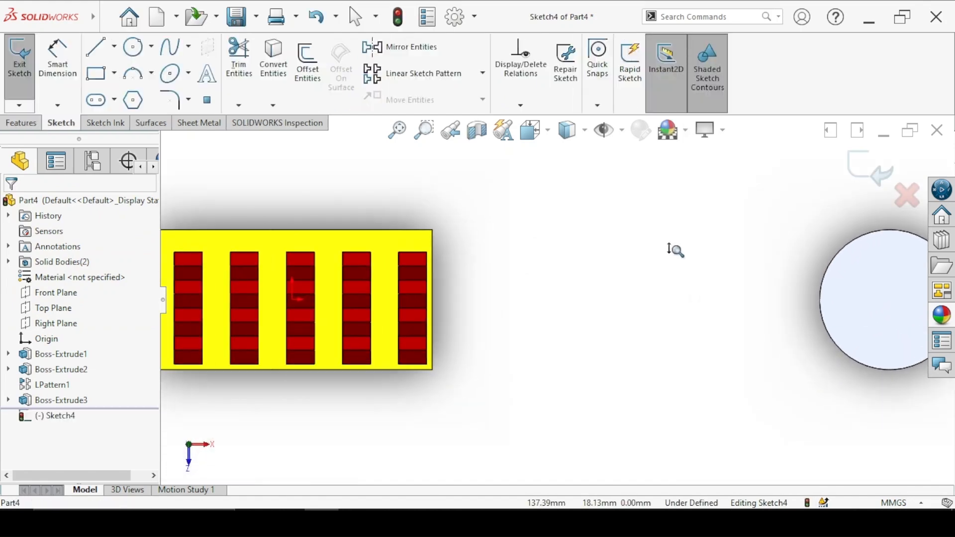
middle_click_drag(767, 320, 416, 320, "ctrl")
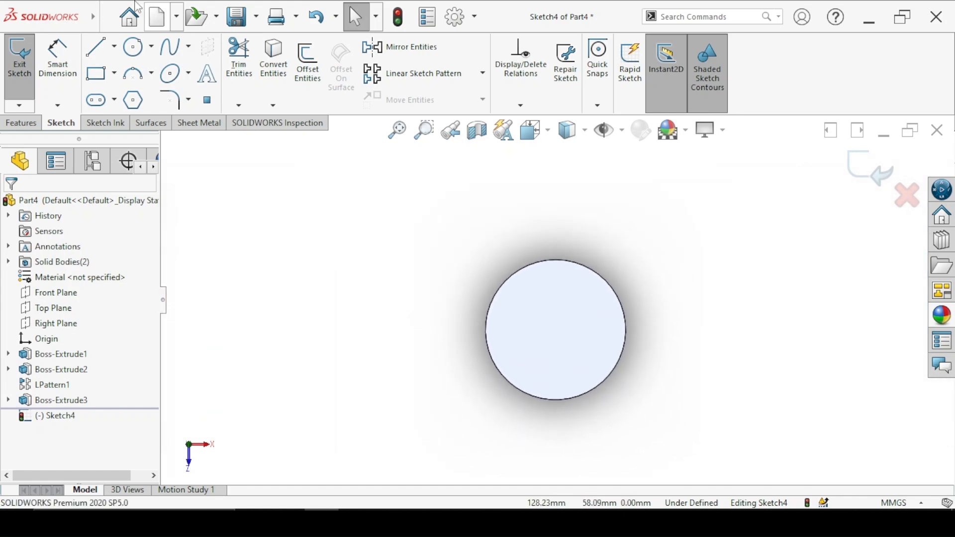
left_click(100, 46)
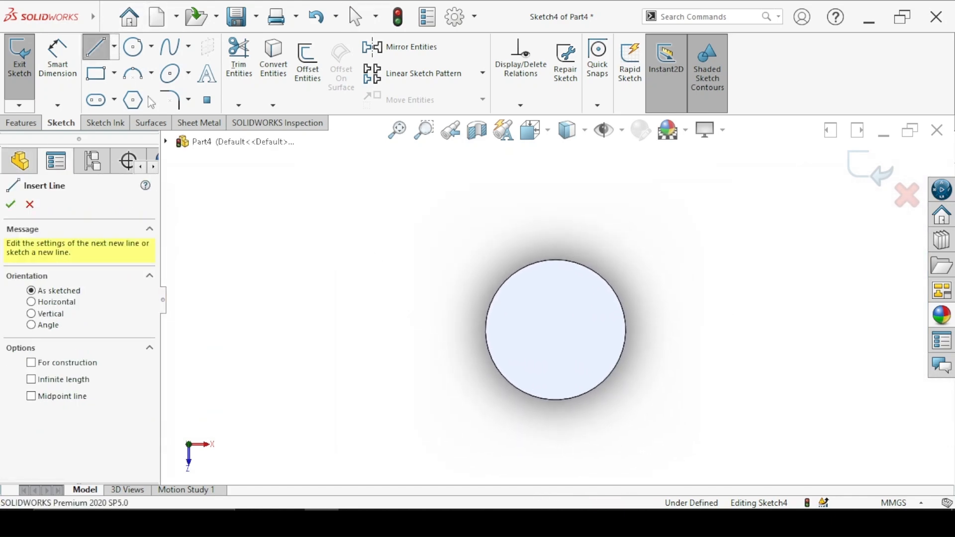
left_click(400, 308)
left_click(500, 287)
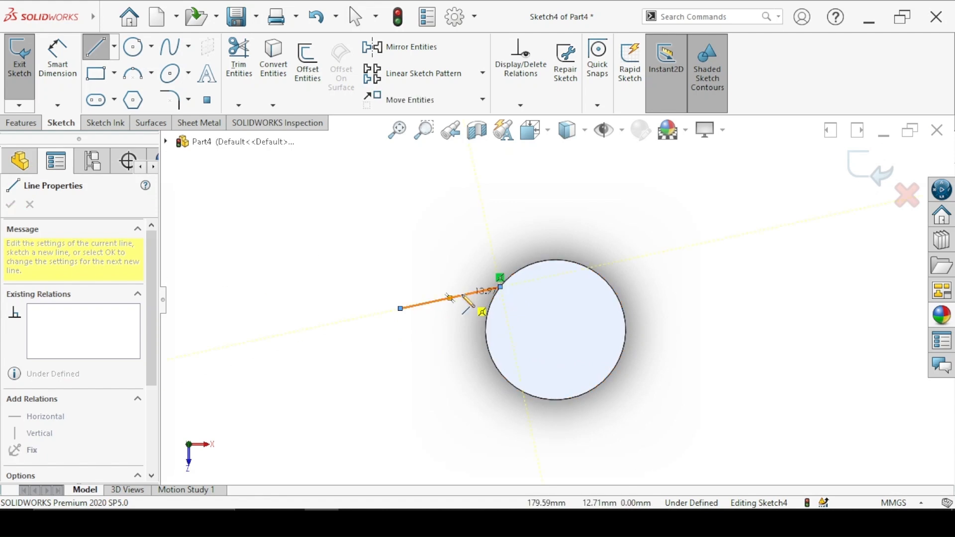
key("Escape")
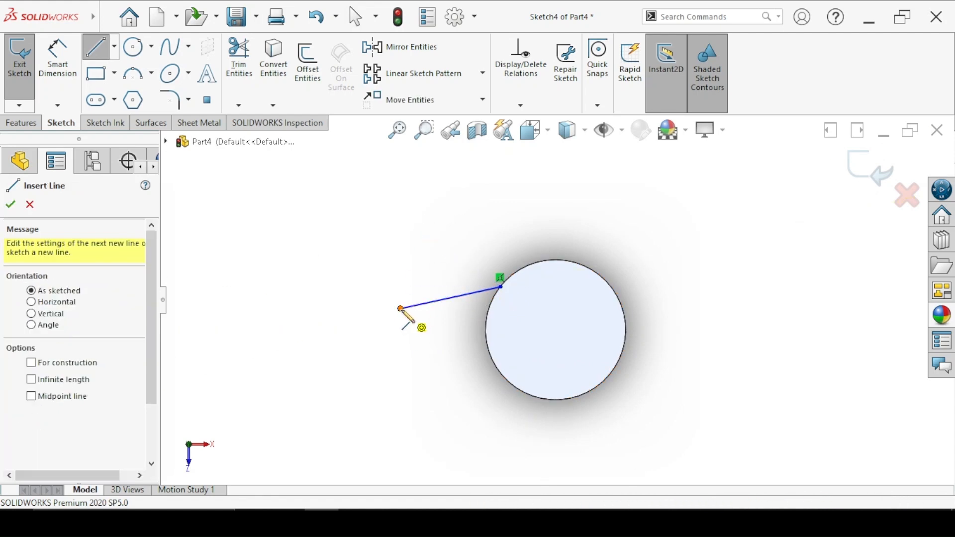
left_click(401, 308)
left_click(494, 364)
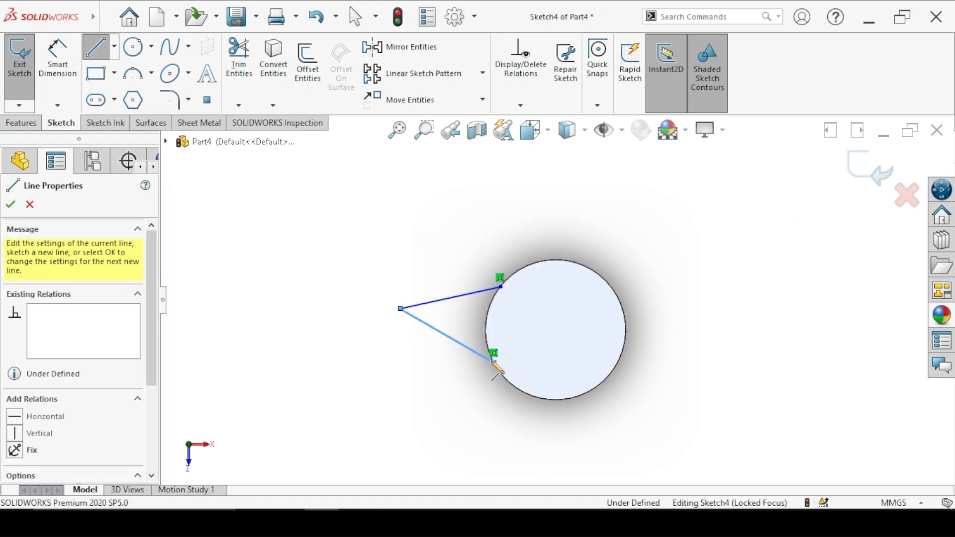
left_click(117, 59)
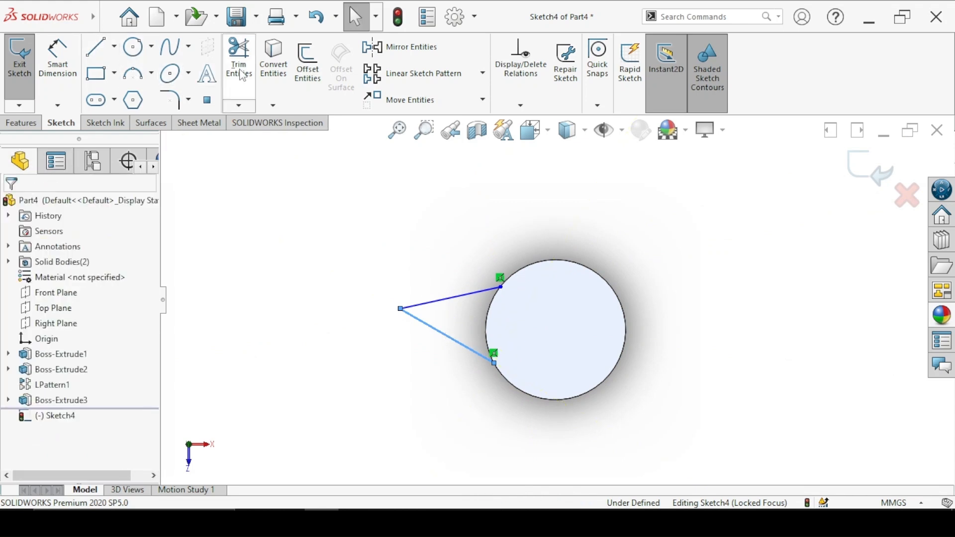
- Convert the cylinder's circular edge into the sketch and trim it to the short arc between the two lines
left_click(259, 71)
left_click(547, 266)
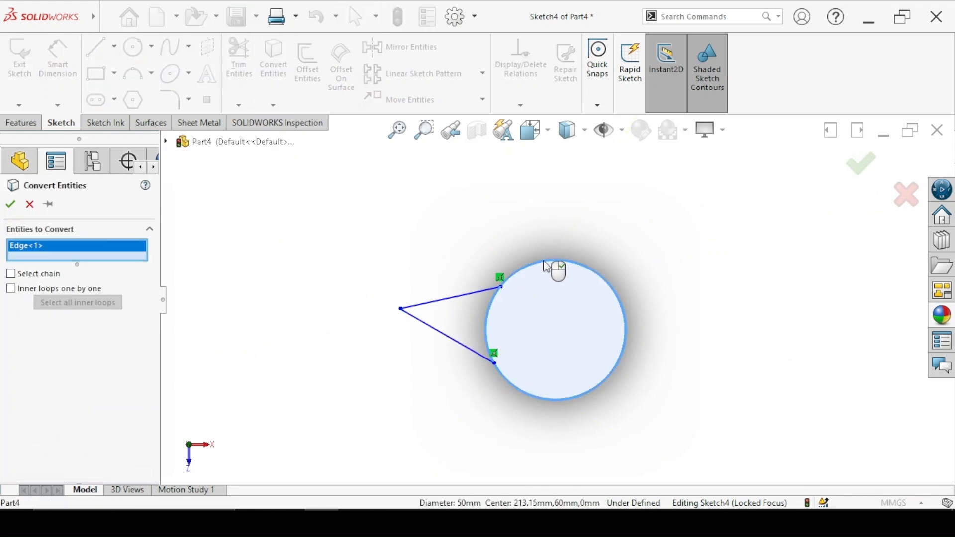
left_click(9, 204)
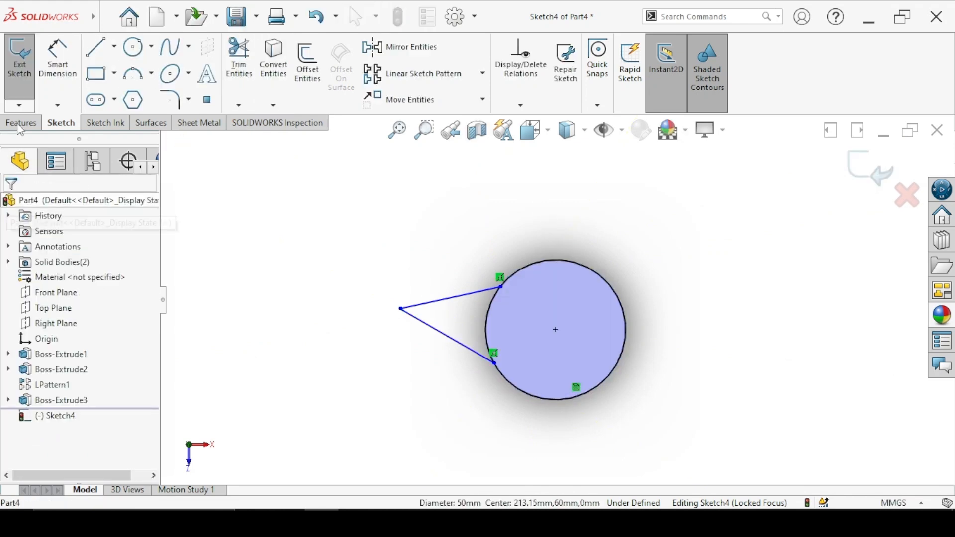
left_click(239, 59)
left_click(542, 252)
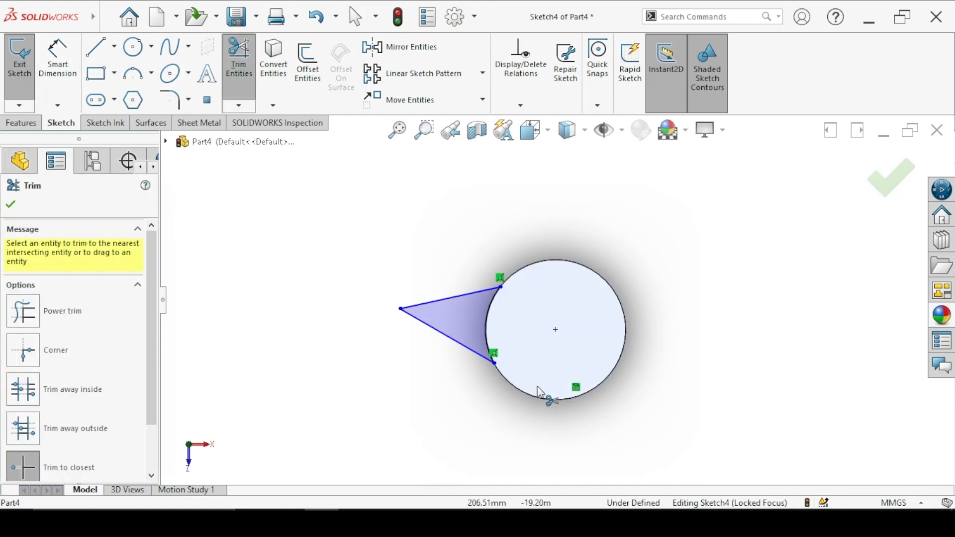
left_click(11, 204)
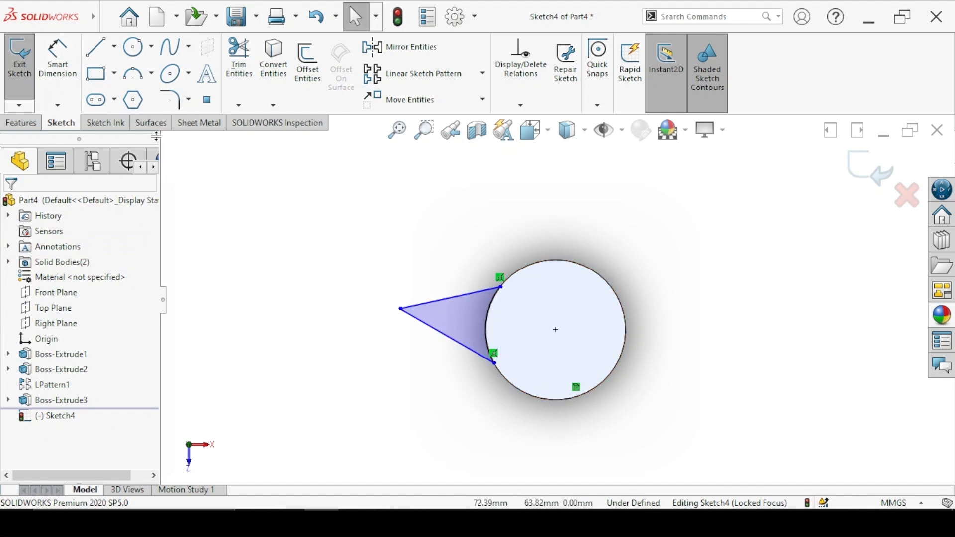
- Draw a construction line from the triangle's tip to the circle's centre and make it horizontal
left_click(96, 47)
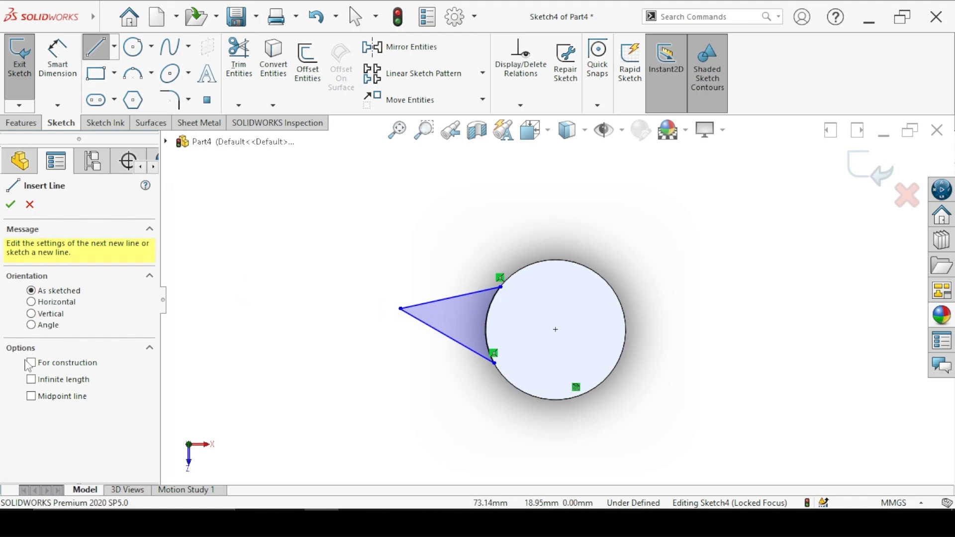
left_click(33, 363)
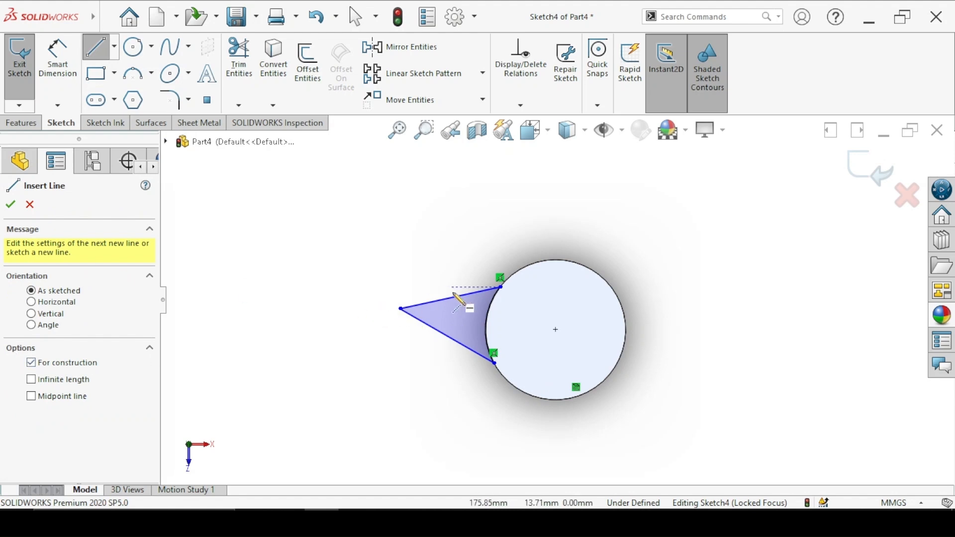
left_click(401, 309)
left_click(555, 330)
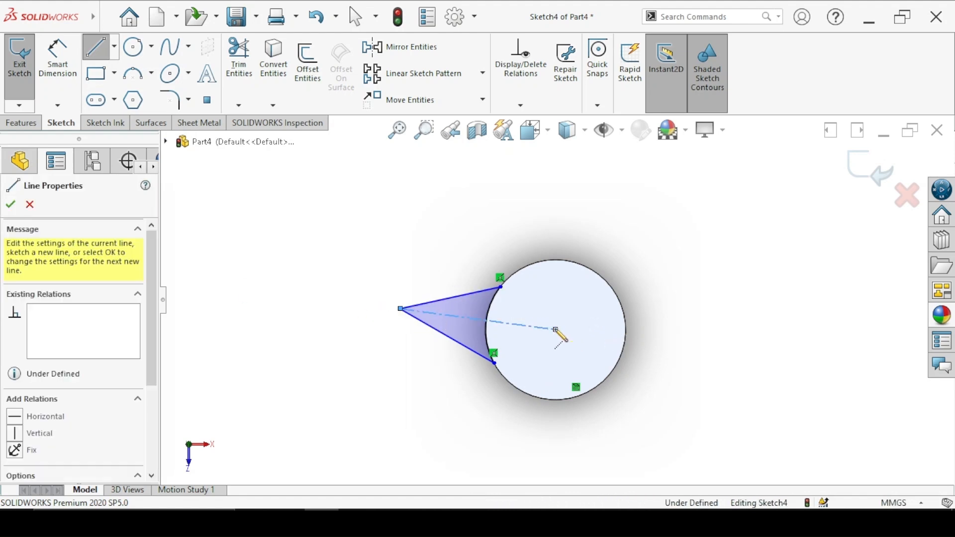
right_click(363, 207)
left_click(379, 269)
left_click(461, 318)
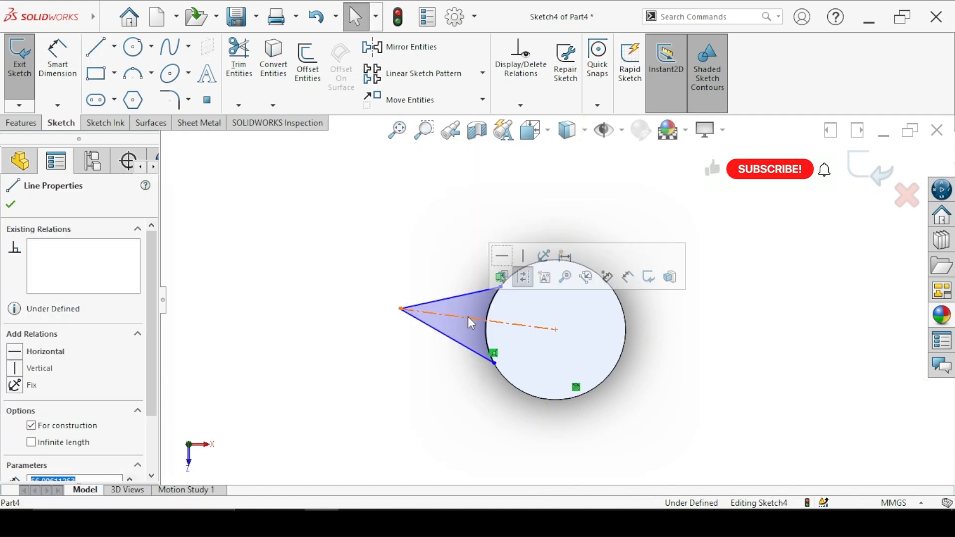
left_click(508, 259)
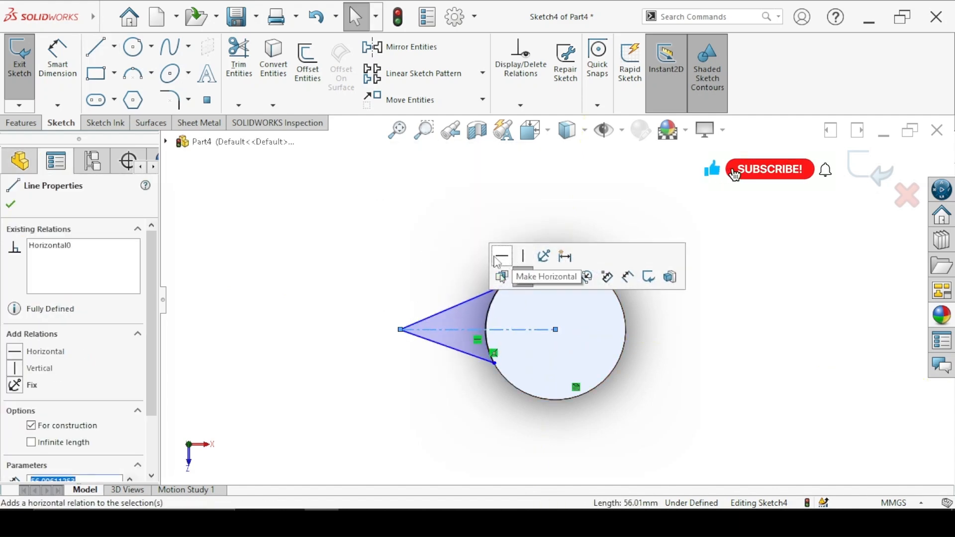
left_click(447, 269)
- Make the triangle's two slanted lines symmetric about the horizontal construction line
left_click_drag(482, 426, 358, 255)
left_click(507, 192)
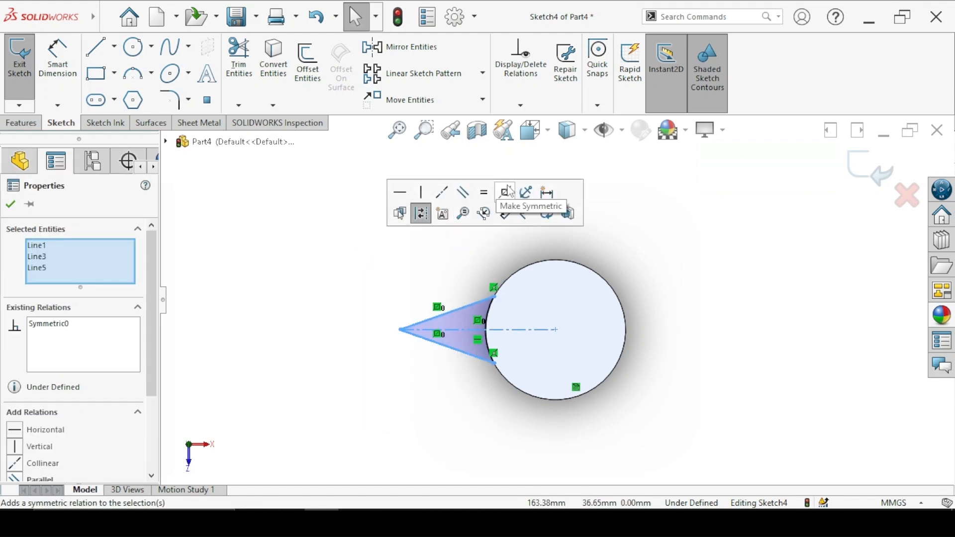
left_click(424, 234)
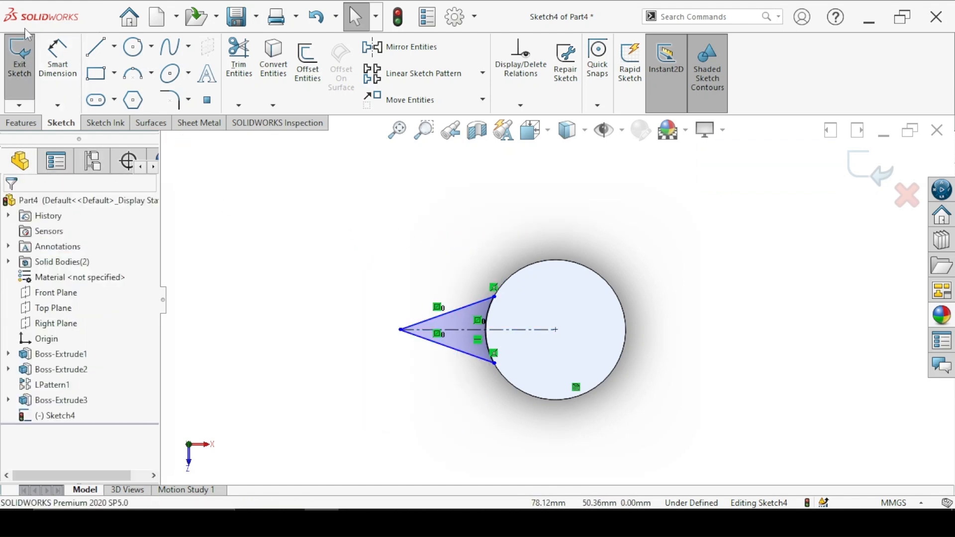
- Dimension the construction line's length from the triangle's tip to the circle's centre as 50 mm
left_click(57, 58)
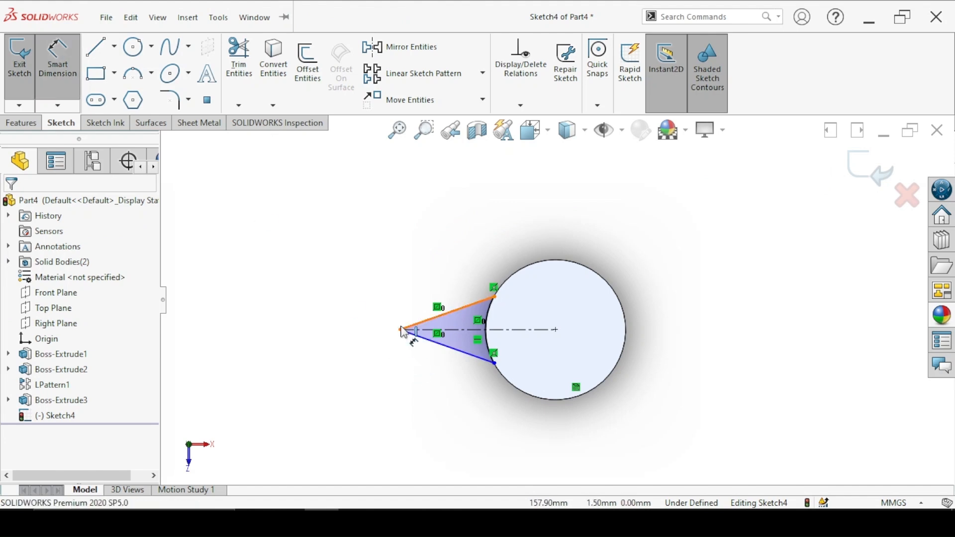
left_click(419, 331)
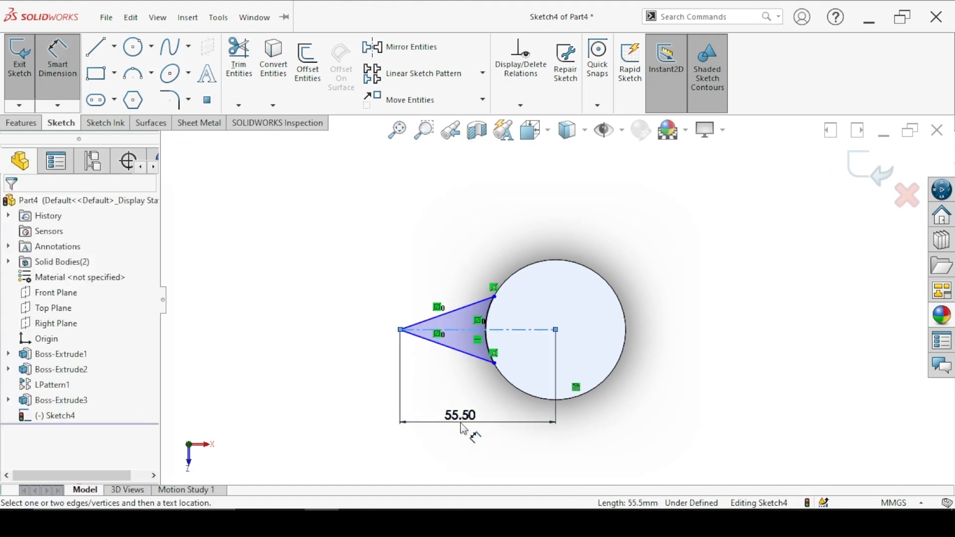
left_click(461, 423)
type("50")
key("Return")
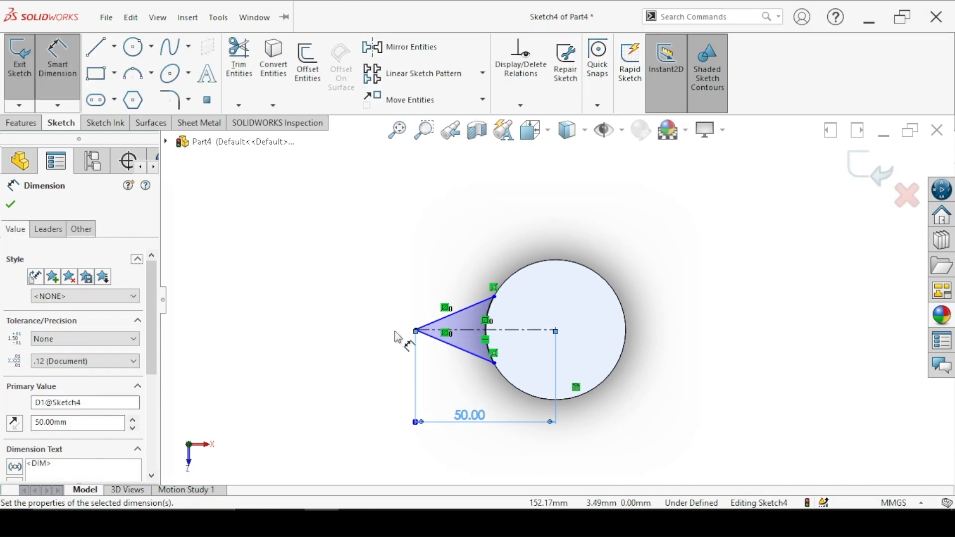
left_click(10, 204)
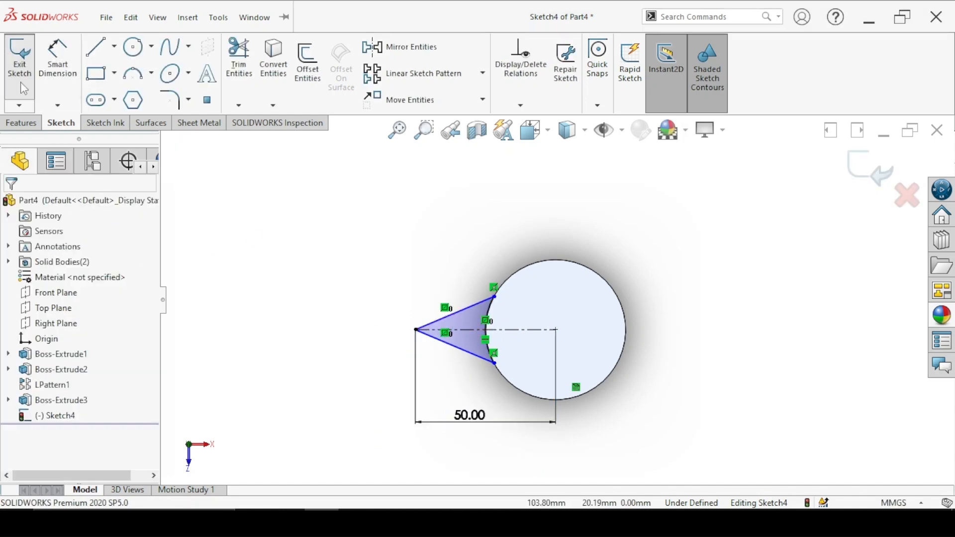
- Begin a boss extrusion of the triangular sketch and reverse its direction so it runs down along the cylinder's side
left_click(22, 123)
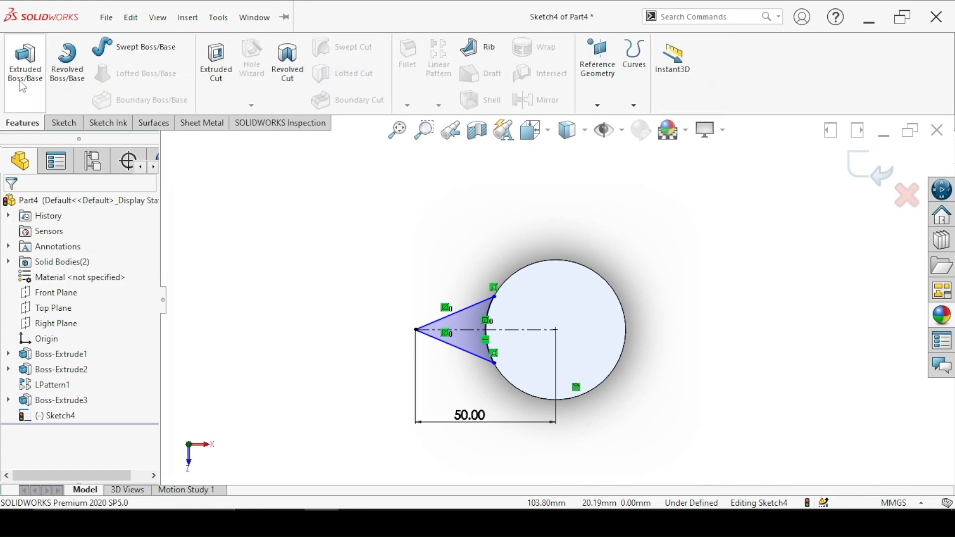
left_click(26, 69)
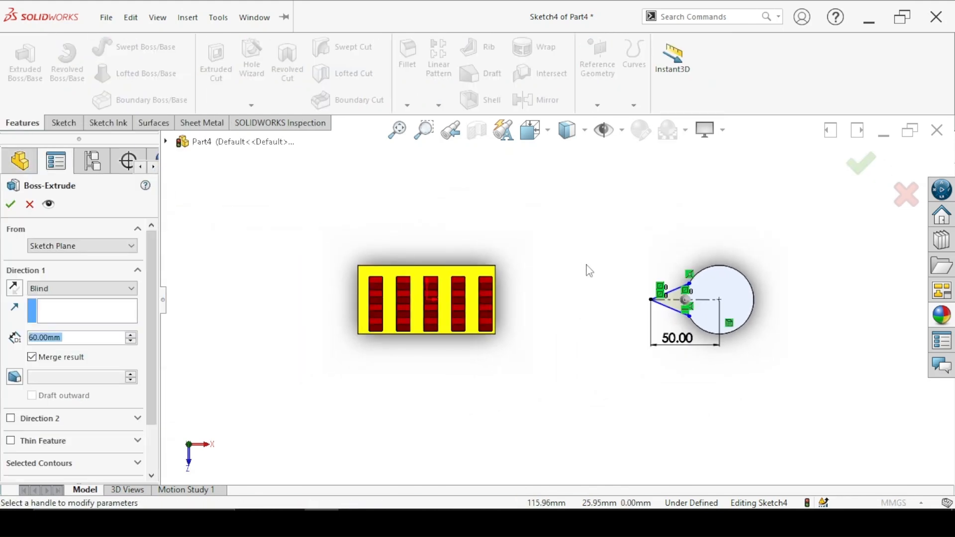
key("ctrl+7")
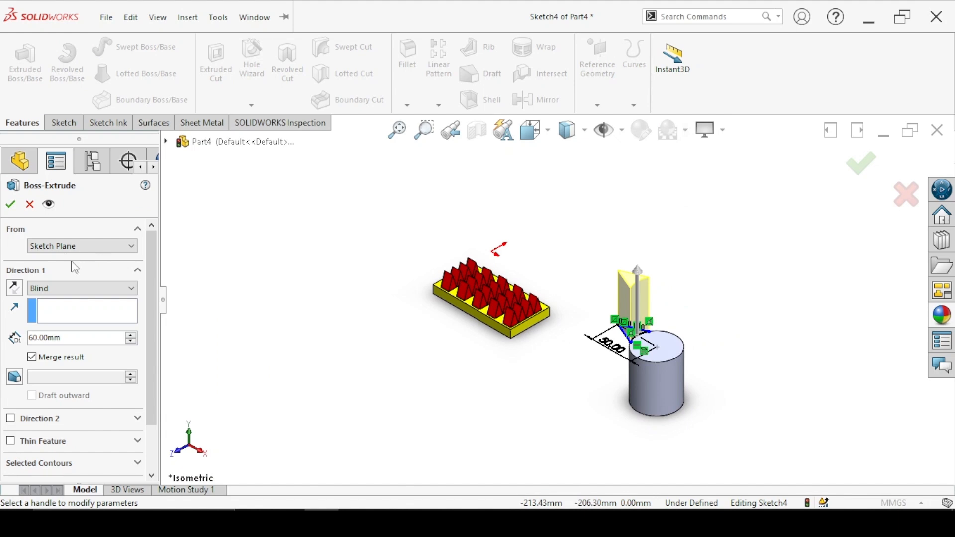
left_click(15, 289)
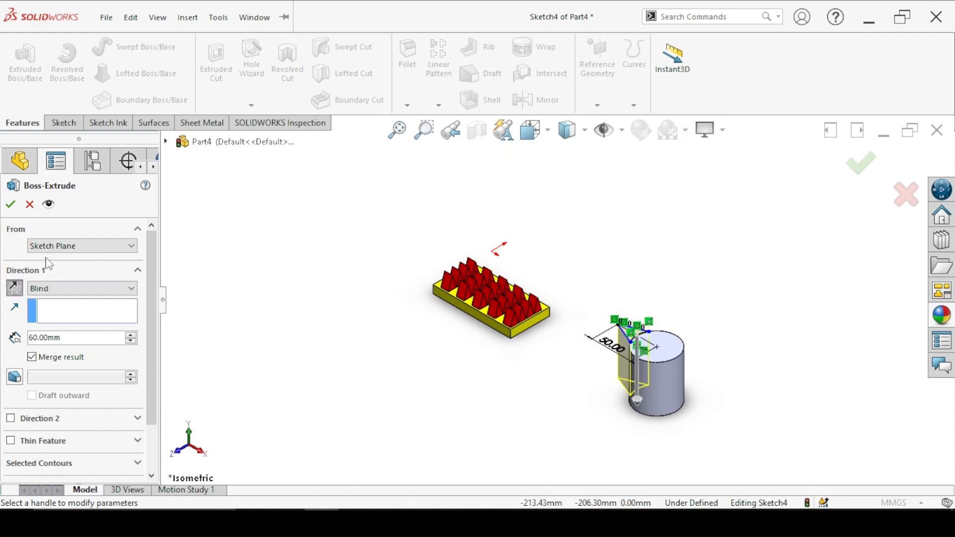
- Make the extrusion start from an offset of 20 mm, flipped so it lies below the cylinder's top face
left_click(54, 246)
left_click(40, 283)
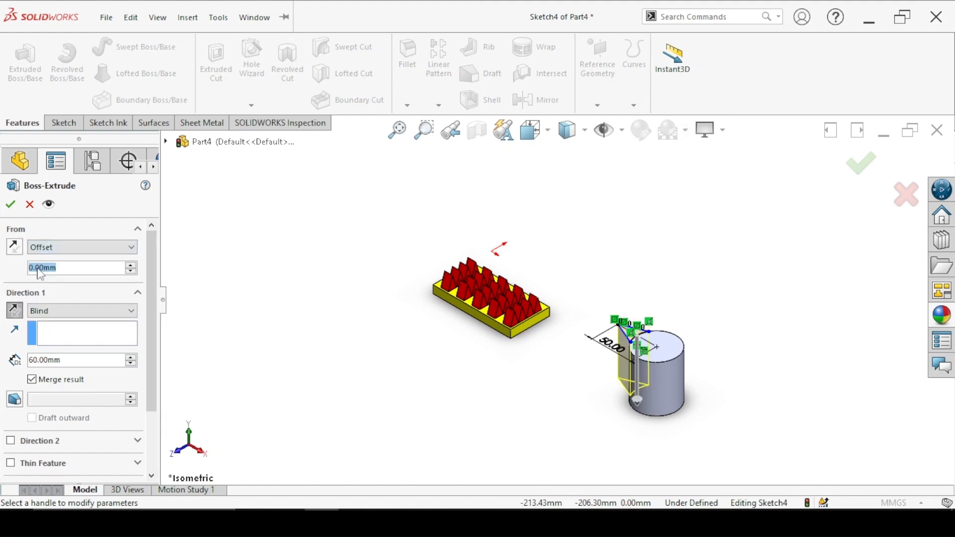
type("10")
key("Return")
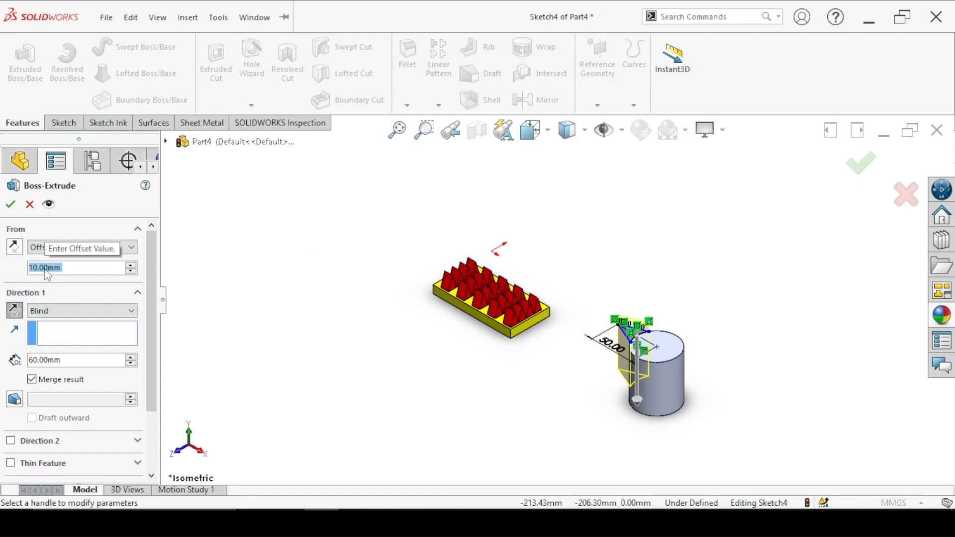
left_click(15, 248)
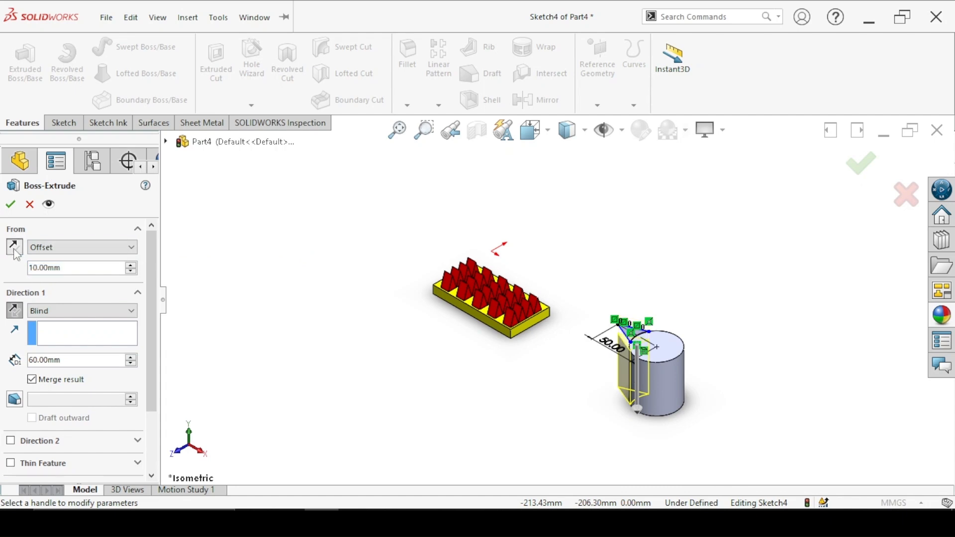
double_click(38, 269)
type("20")
key("Return")
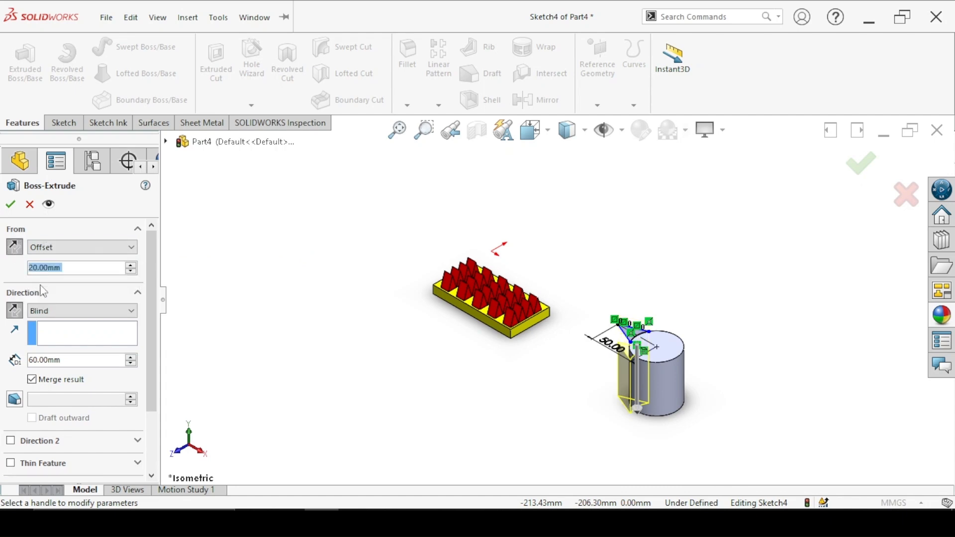
- Set the blind extrusion depth to 20 mm and create the triangular boss
type("10")
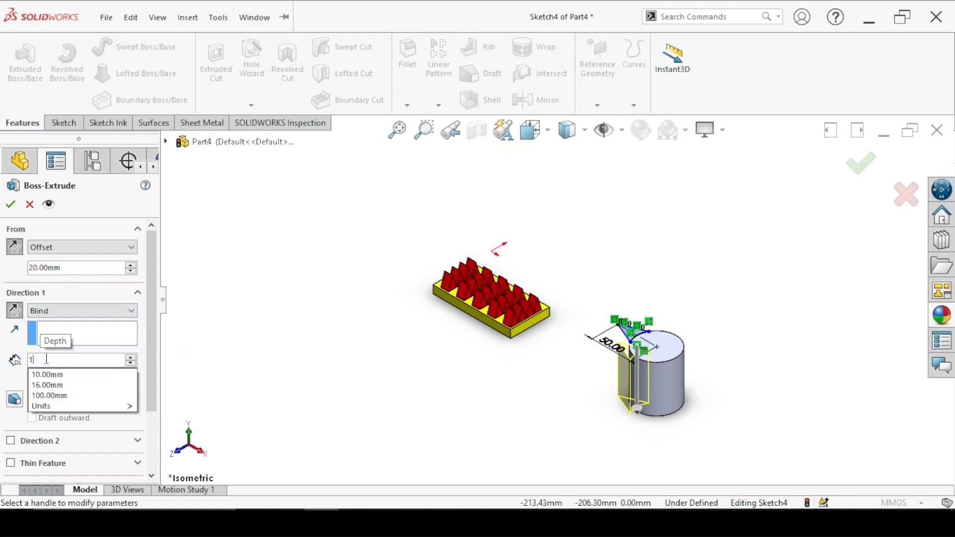
key("Return")
type("20")
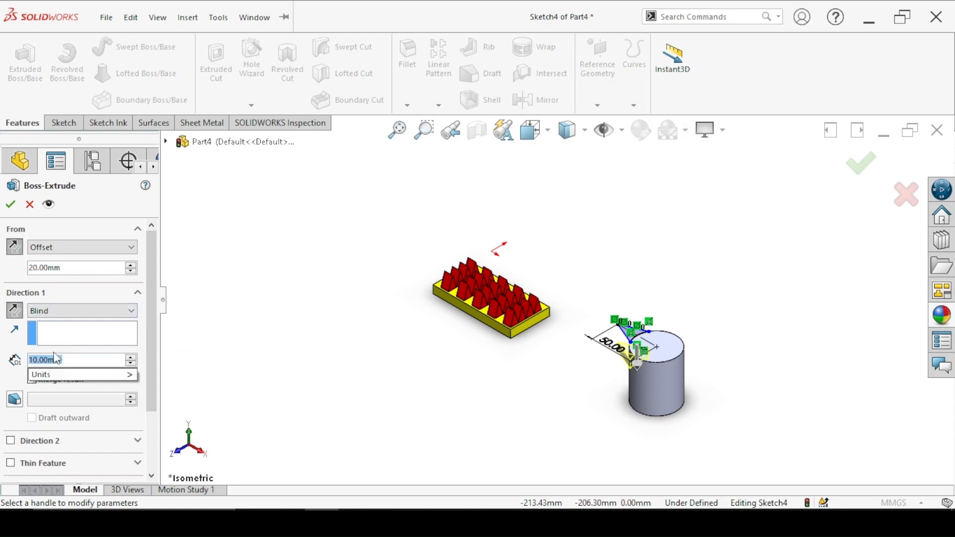
key("Return")
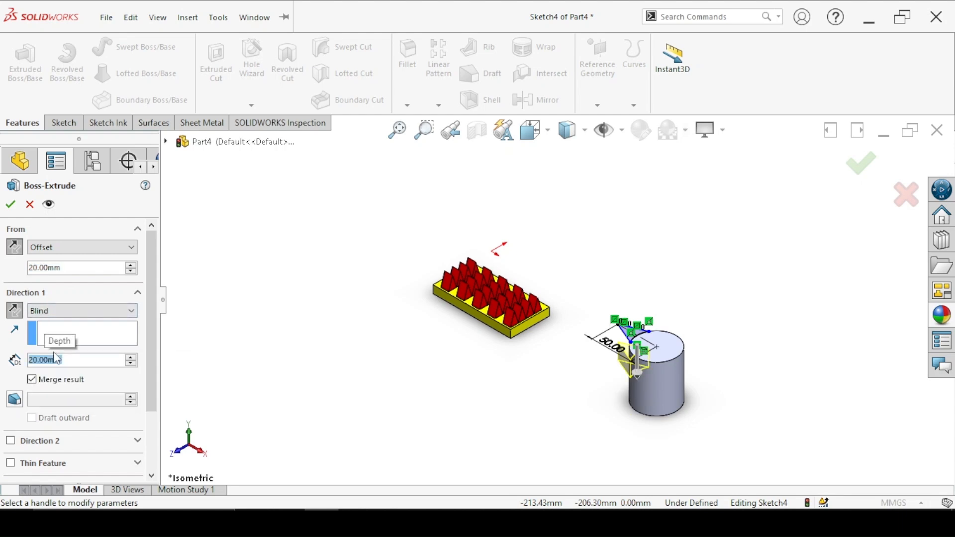
left_click(8, 204)
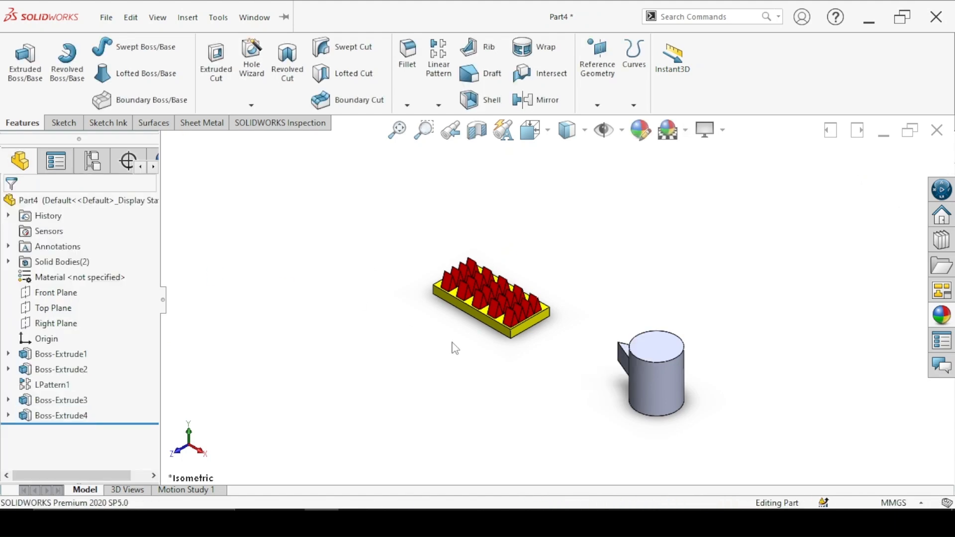
- Edit the triangular boss's extrusion and set its start offset to 15 mm
middle_click_drag(452, 346, 507, 356)
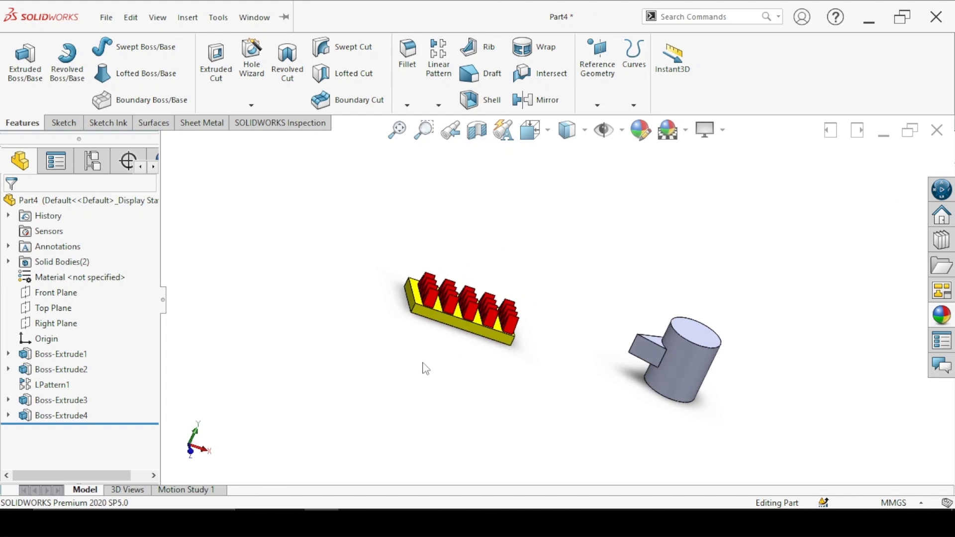
key("ctrl+7")
left_click(52, 415)
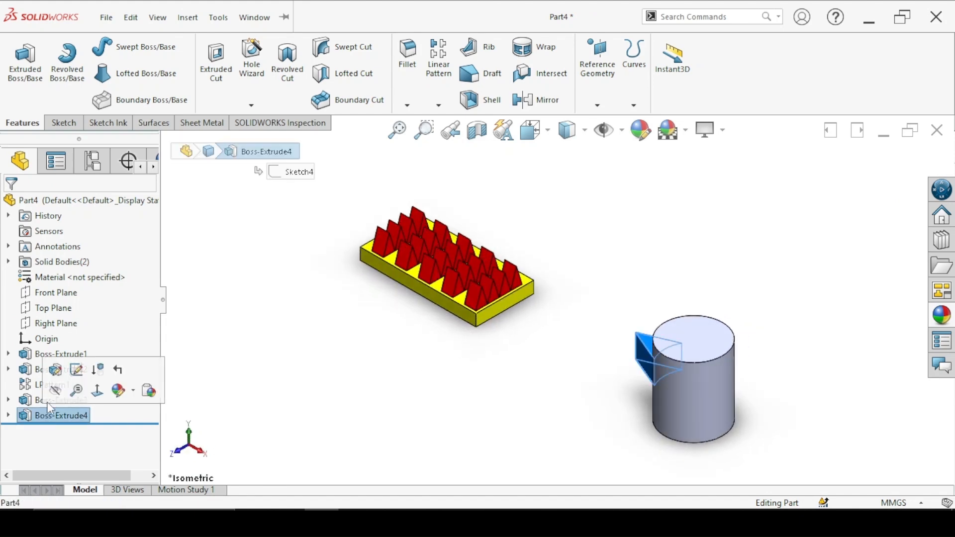
left_click(56, 369)
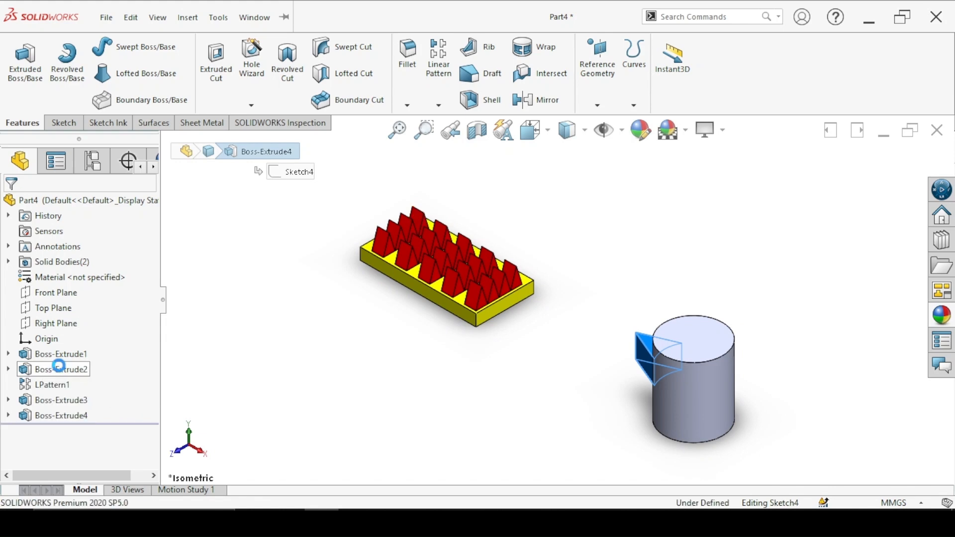
left_click(51, 267)
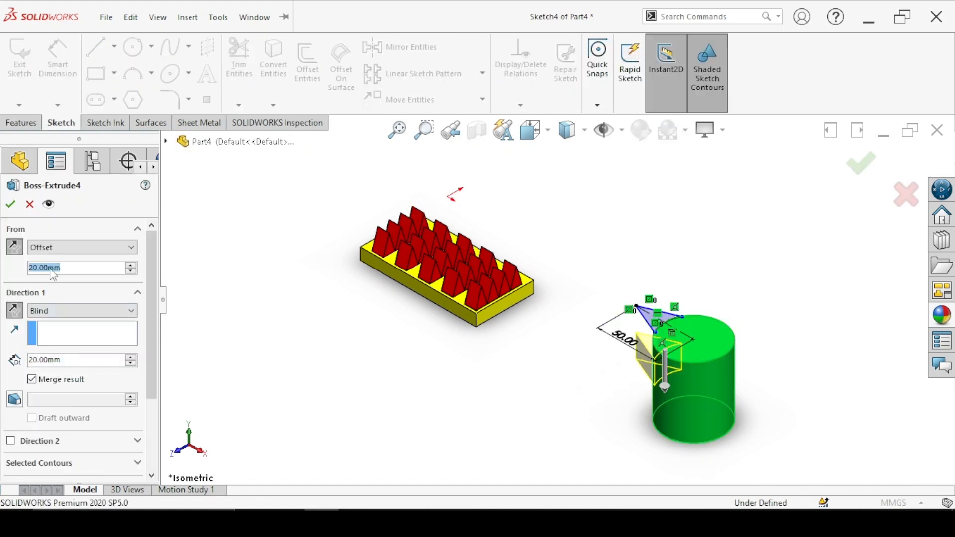
type("15")
key("Return")
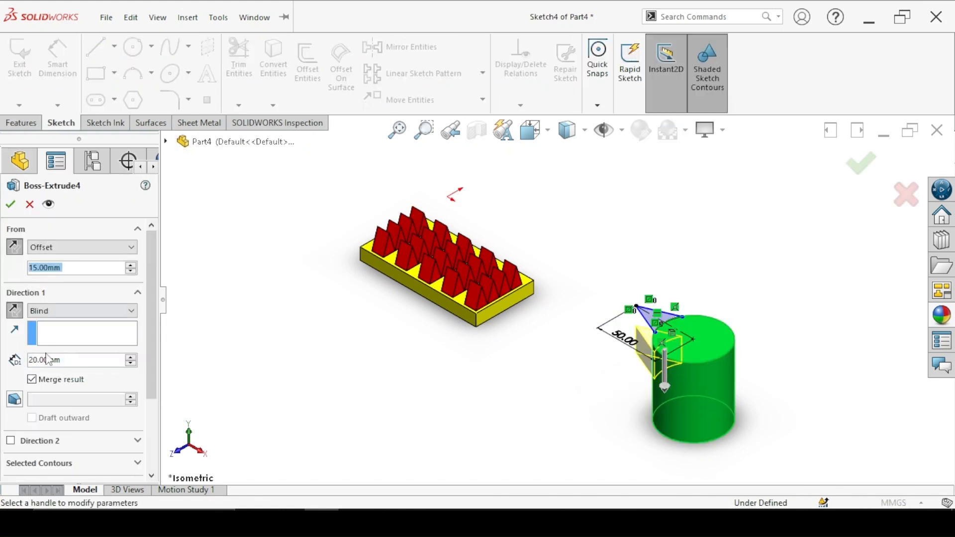
- Set the triangular boss's extrusion depth to 30 mm and apply the edit
left_click(45, 361)
type("20")
key("Return")
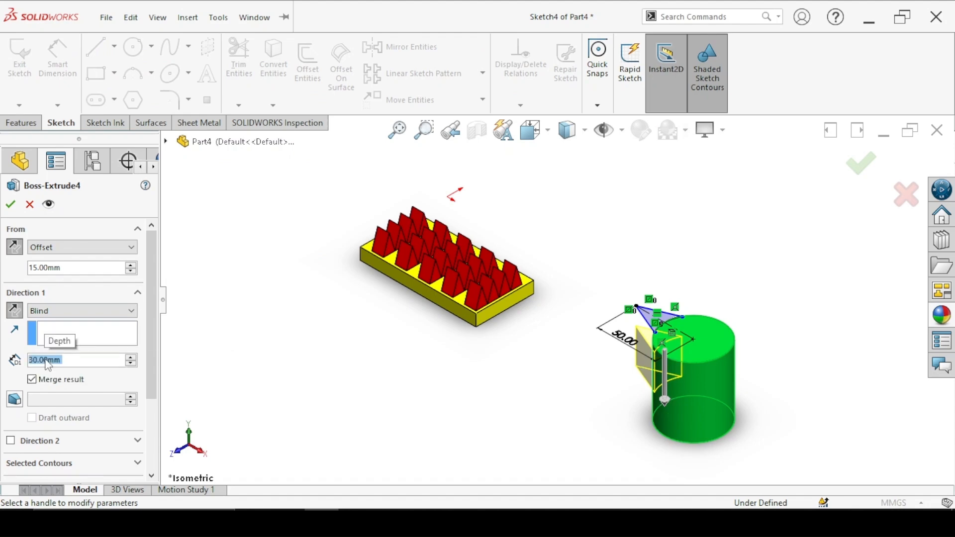
left_click(11, 205)
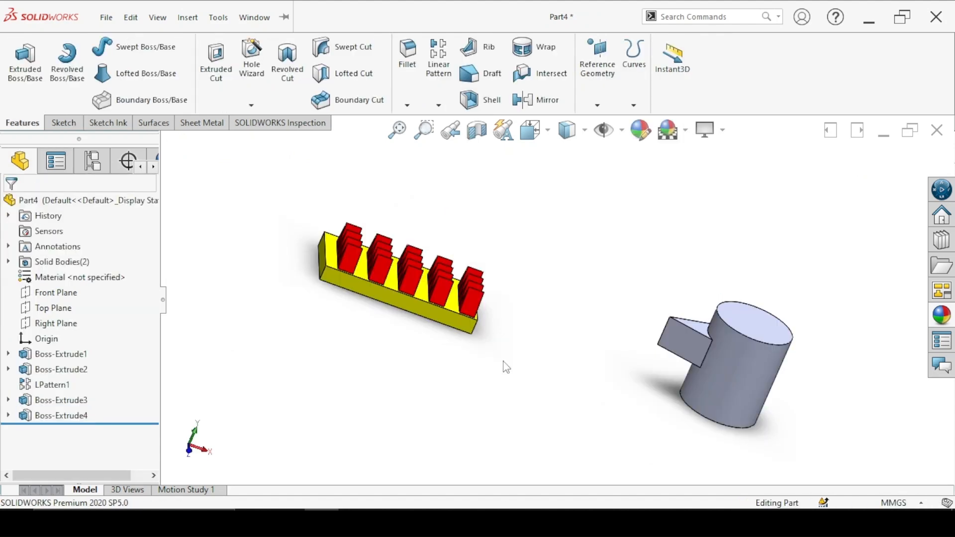
- Apply a yellow appearance to the whole cylinder extrusion feature
key("ctrl+7")
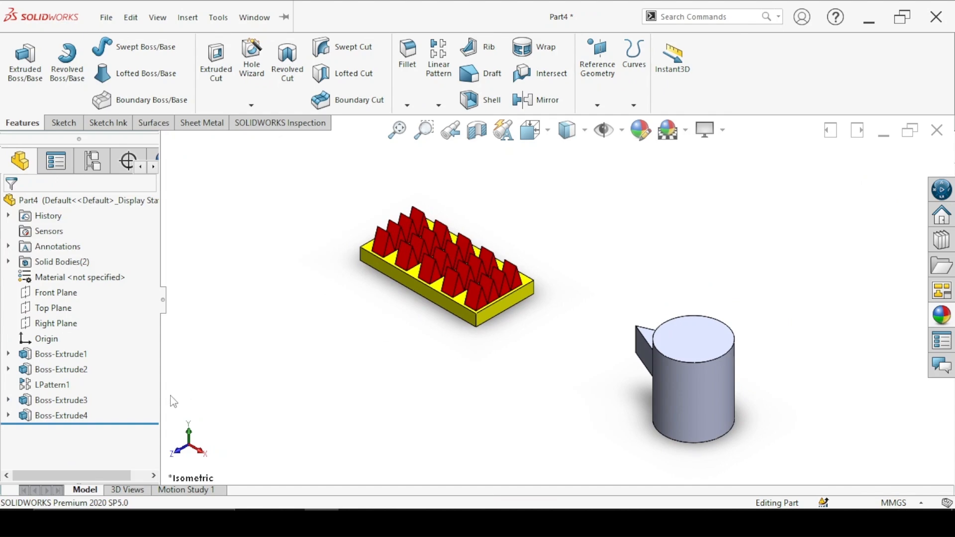
left_click(687, 372)
right_click(688, 372)
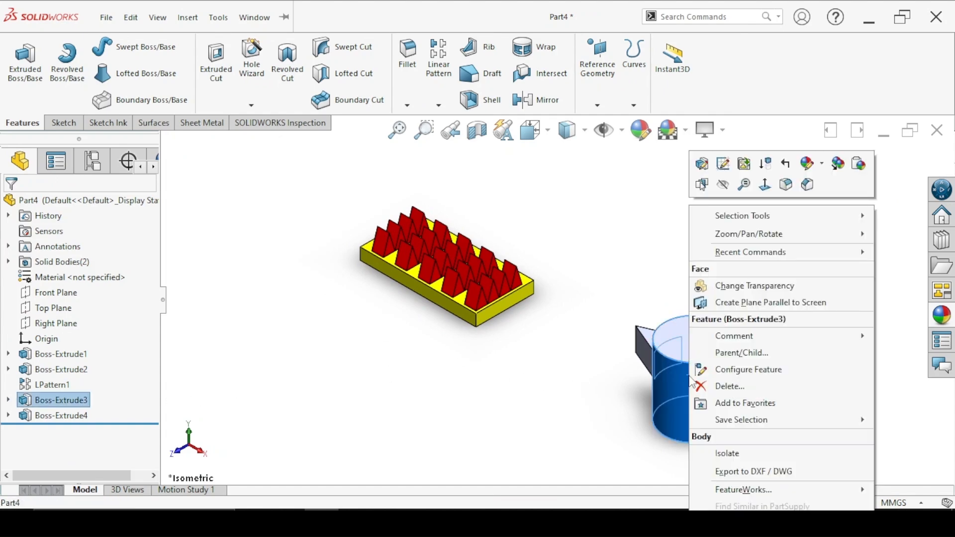
left_click(821, 164)
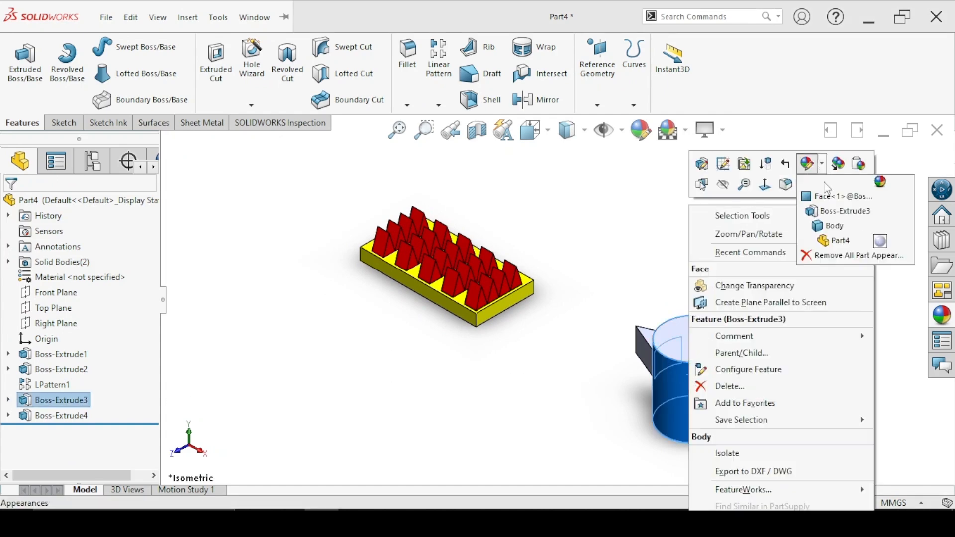
left_click(823, 213)
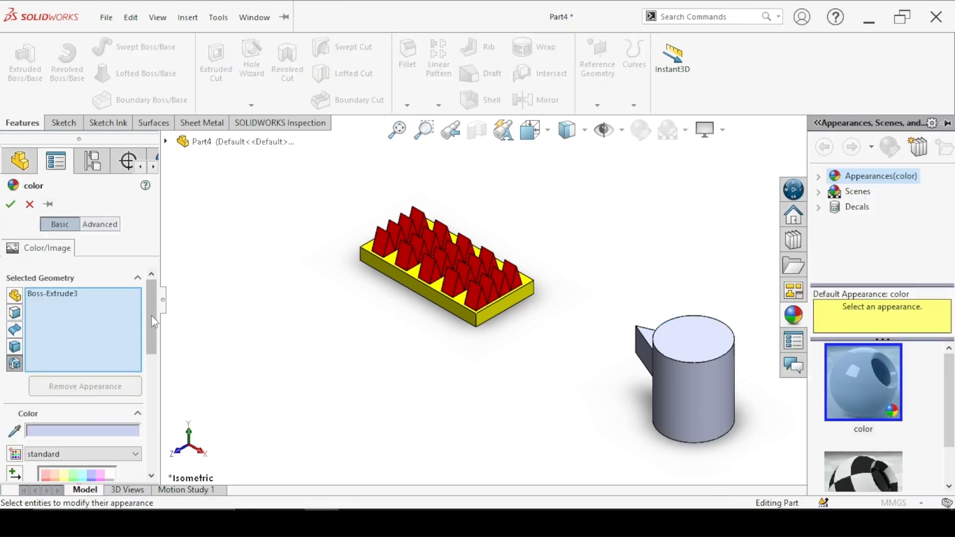
left_click_drag(151, 315, 151, 375)
left_click(65, 322)
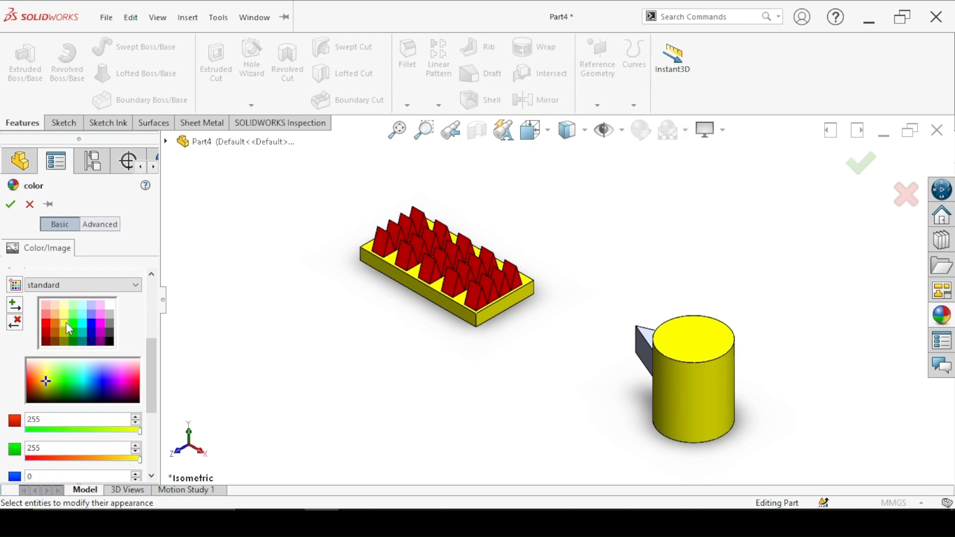
left_click(10, 204)
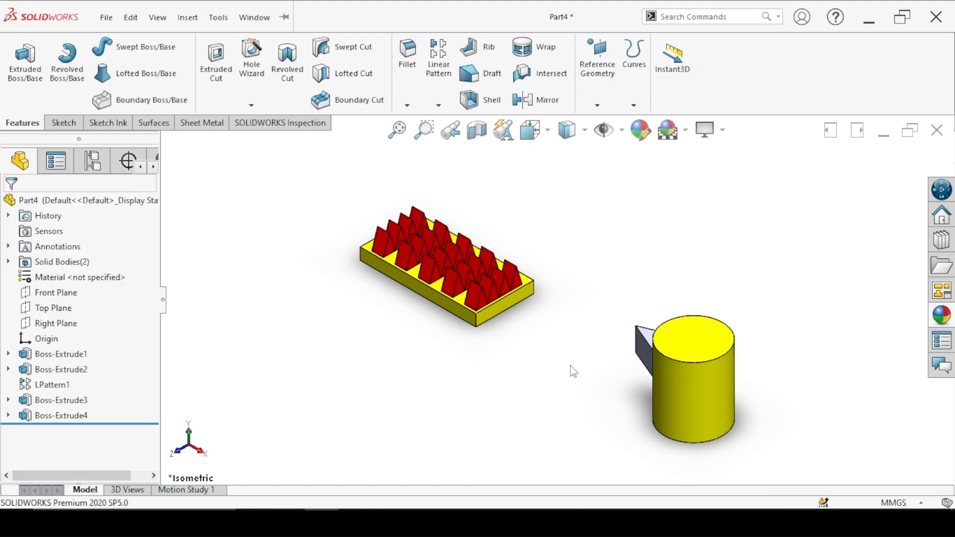
- Apply a red appearance to the whole triangular boss feature on the cylinder's side
right_click(647, 341)
key("Escape")
left_click(642, 344)
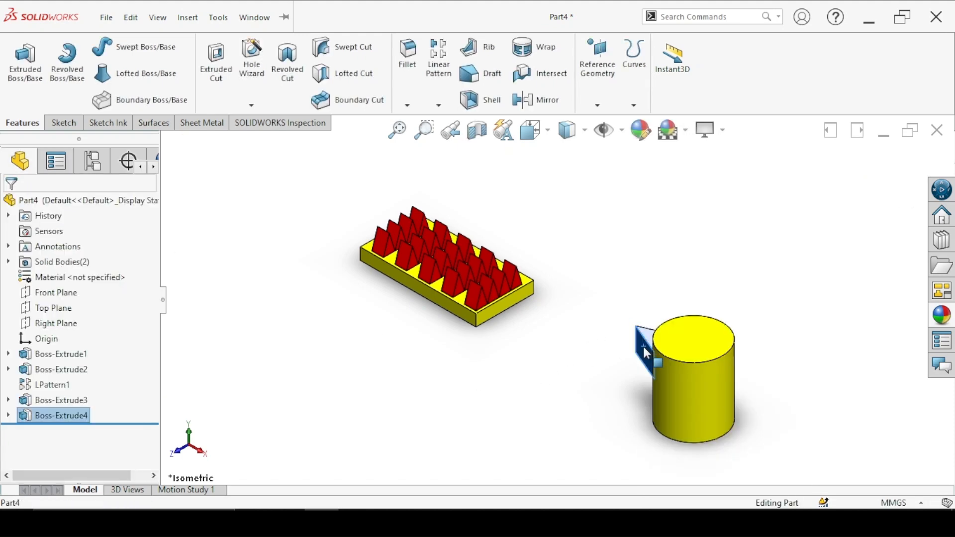
right_click(642, 344)
left_click(779, 165)
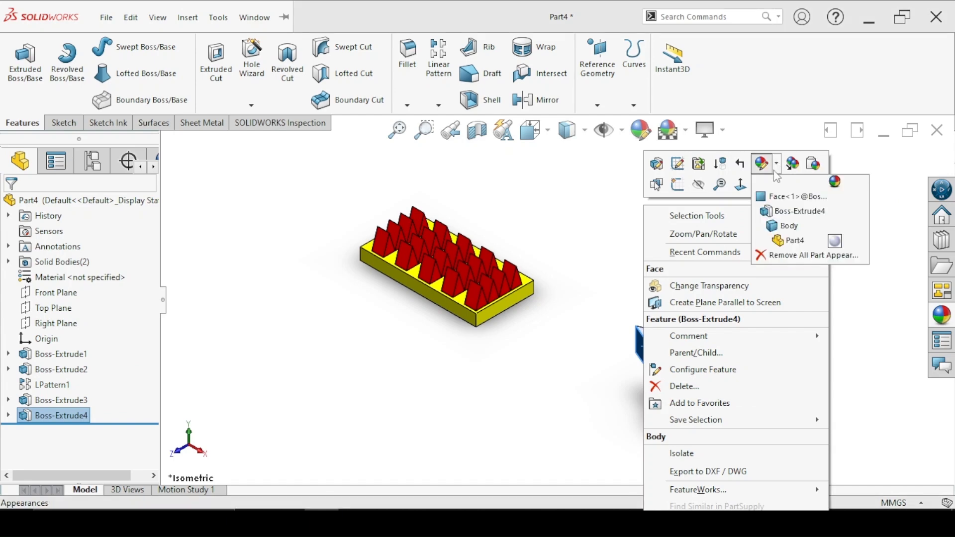
left_click(770, 211)
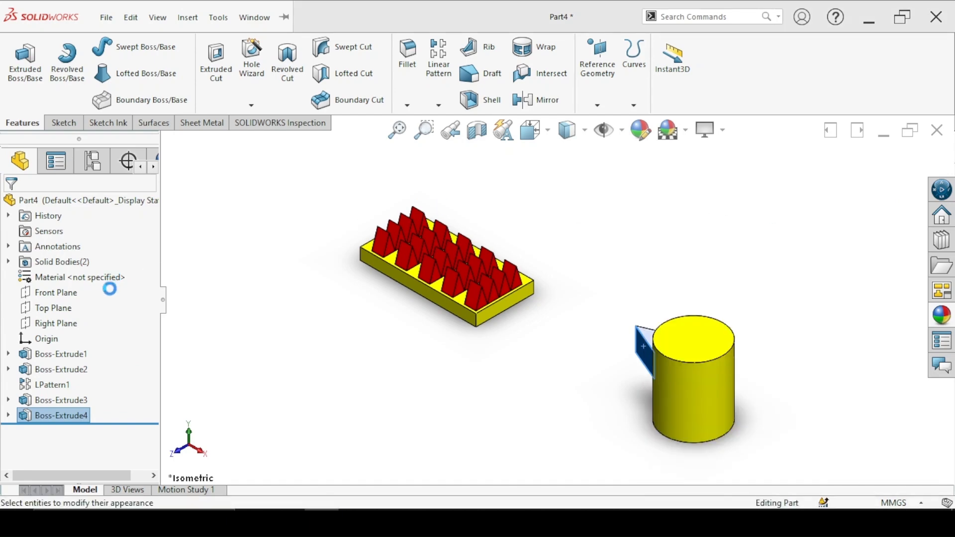
scroll(157, 314, "down", 1)
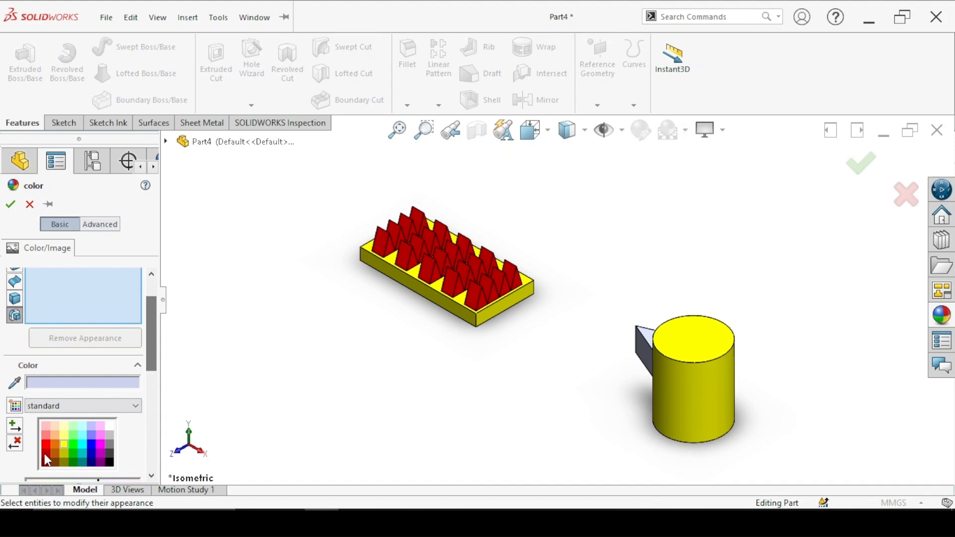
left_click(45, 442)
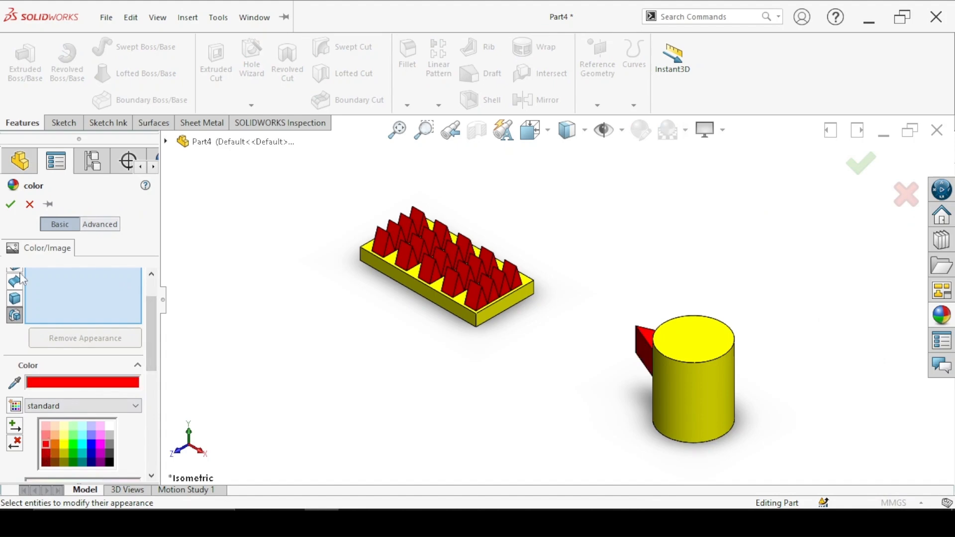
left_click(10, 204)
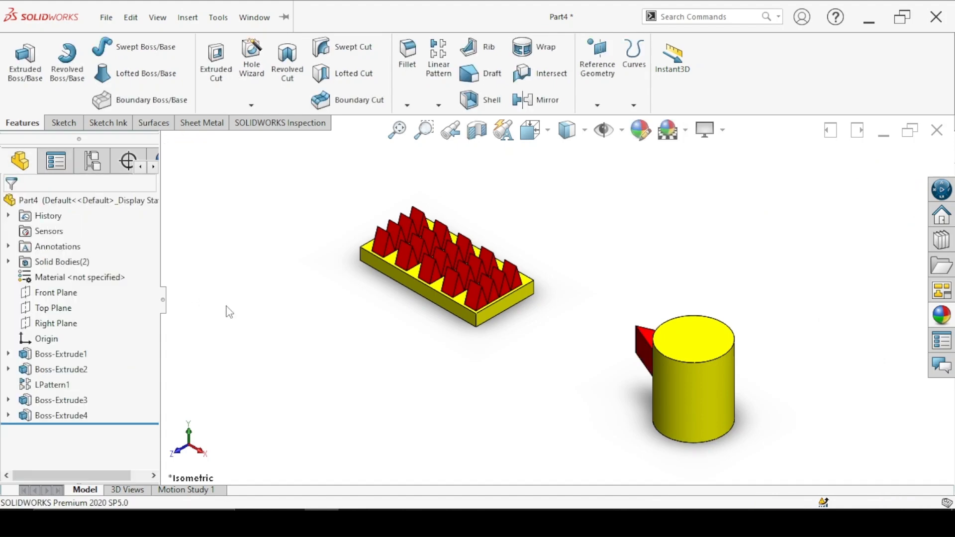
- Start a circular pattern with the triangular boss on the cylinder's side, Boss-Extrude4, as the feature to repeat
left_click(442, 111)
left_click(473, 141)
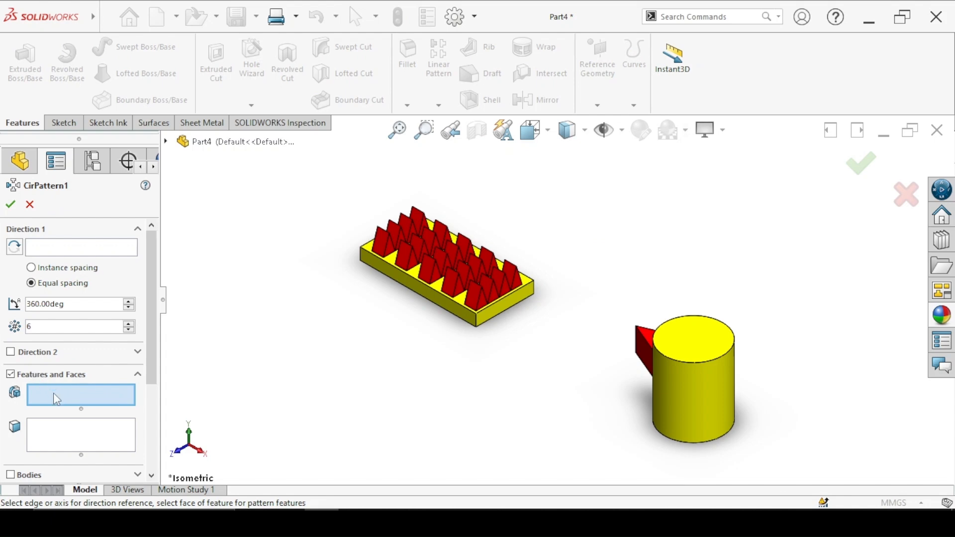
left_click(166, 142)
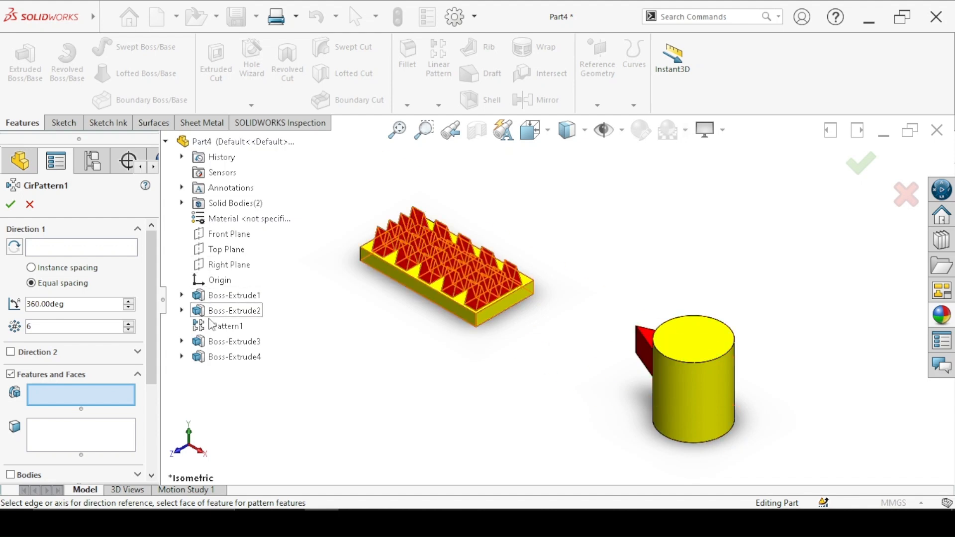
left_click(215, 357)
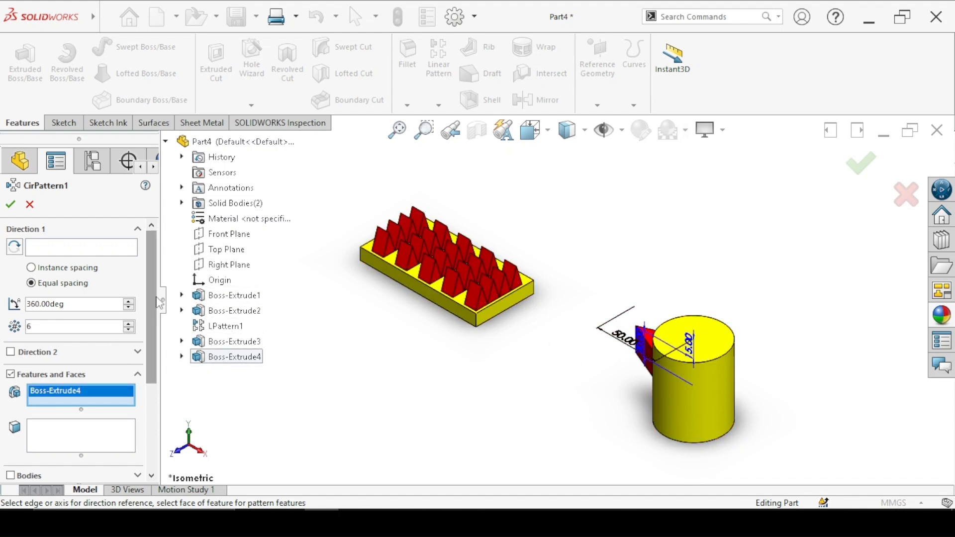
- Set the circular pattern's axis reference, trying the cylinder's top circular edge and replacing it with the cylinder's curved side face
left_click(92, 249)
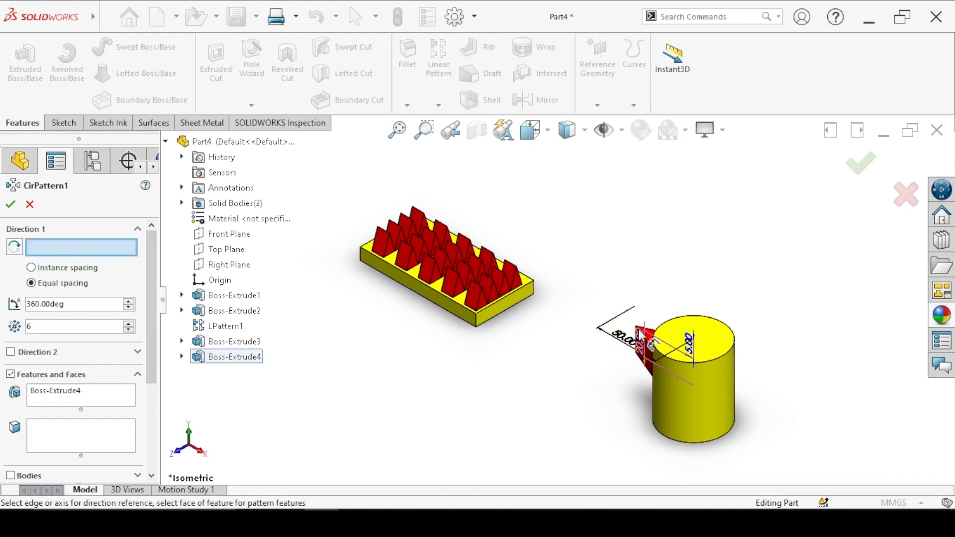
left_click(733, 337)
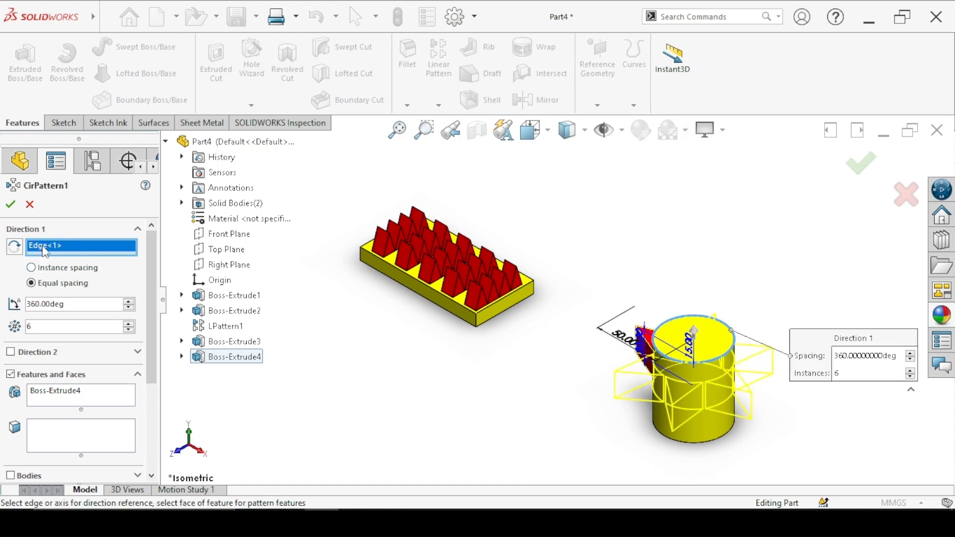
key("Delete")
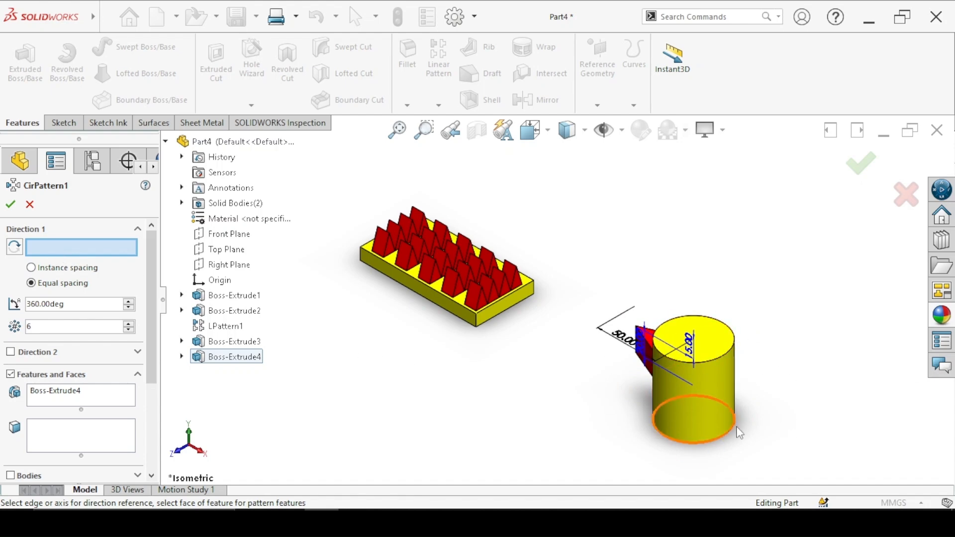
left_click(698, 397)
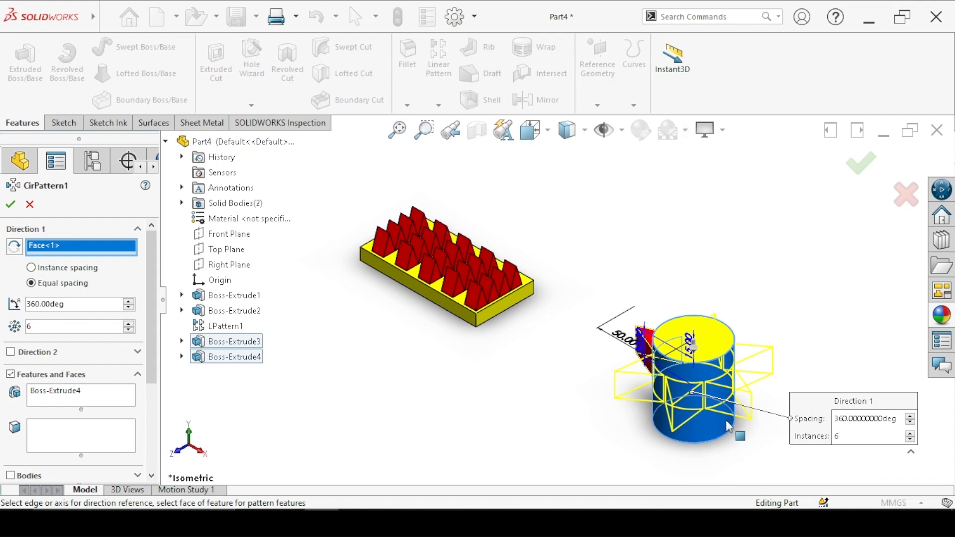
- Try instance spacing for the circular pattern with angles of 20, 25 and 30 degrees
left_click(32, 268)
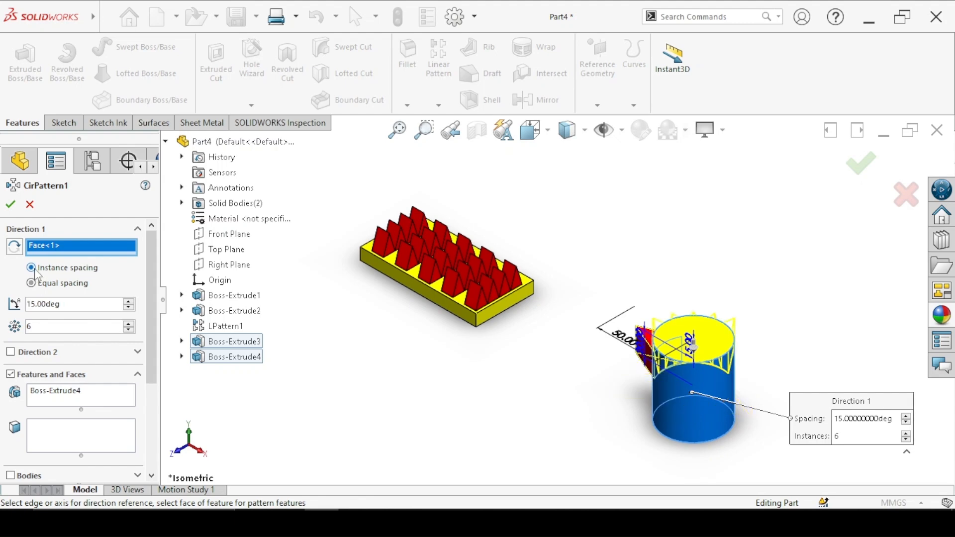
left_click(38, 308)
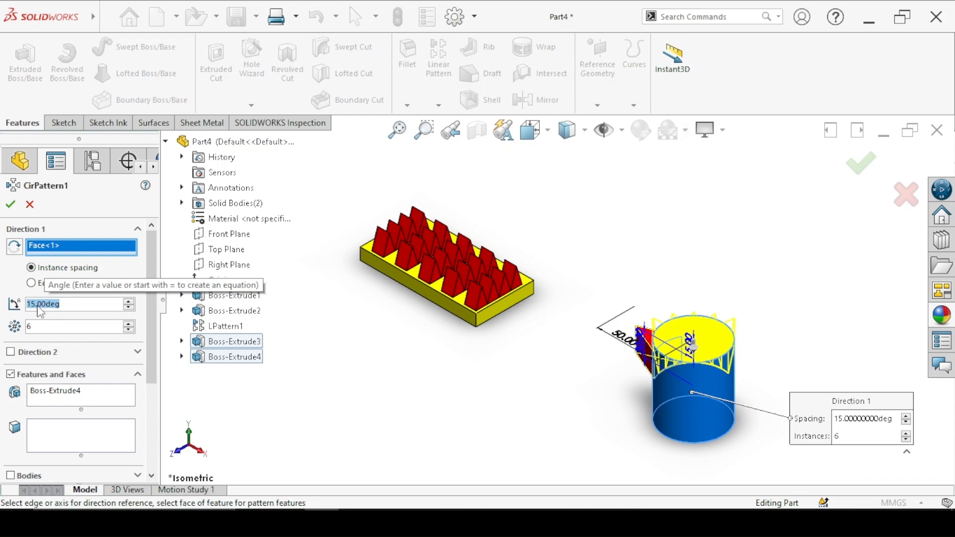
type("20")
key("Return")
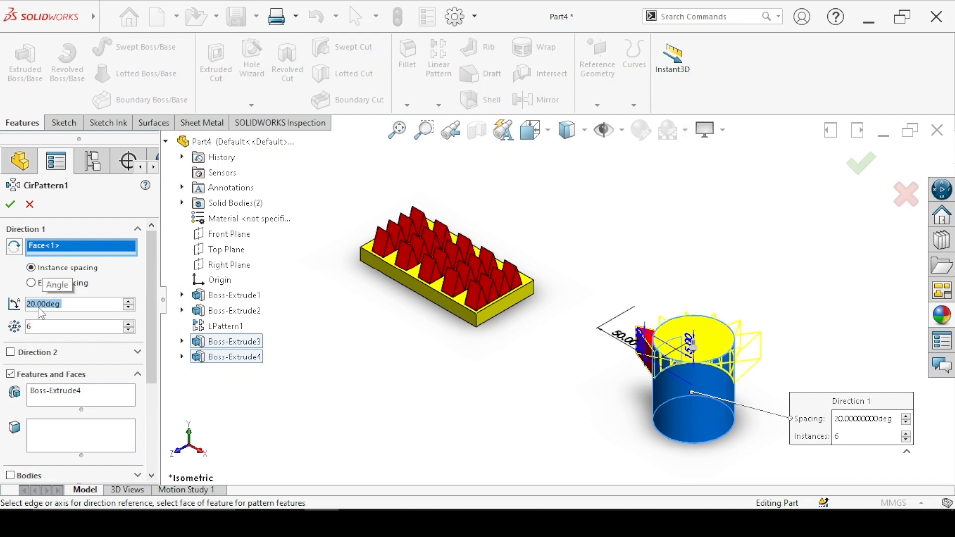
left_click(129, 301)
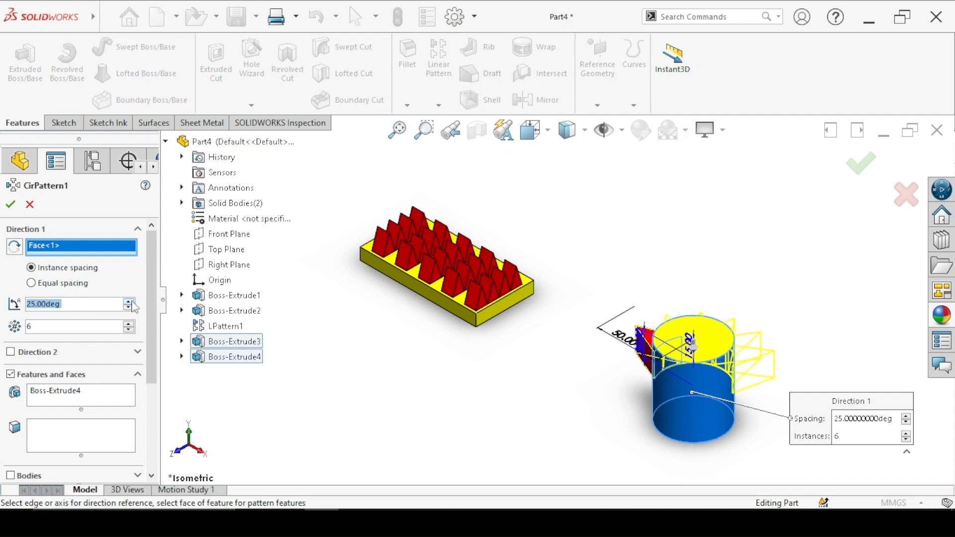
left_click(129, 301)
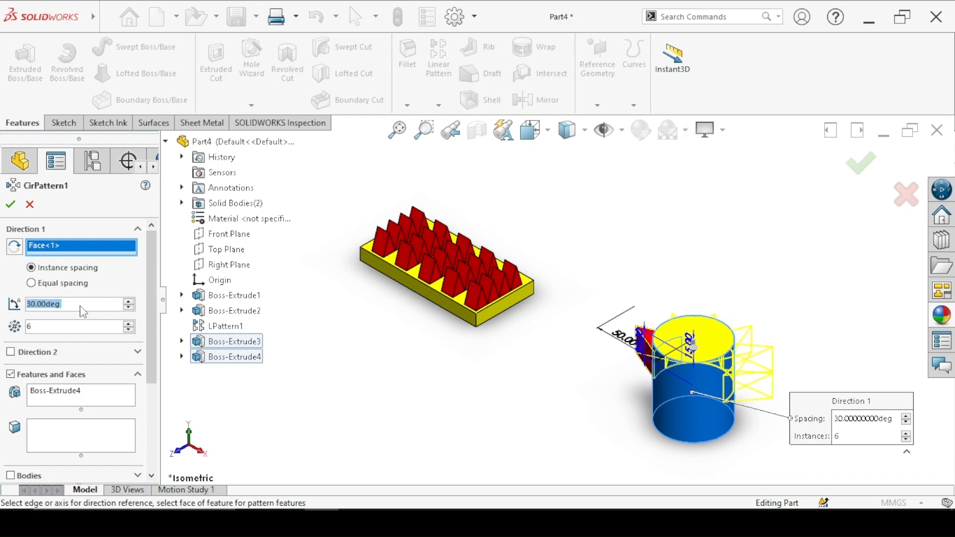
- Switch the circular pattern to equal spacing over 360 degrees, try 10 and 5 instances, and apply it with 6 instances
left_click(57, 283)
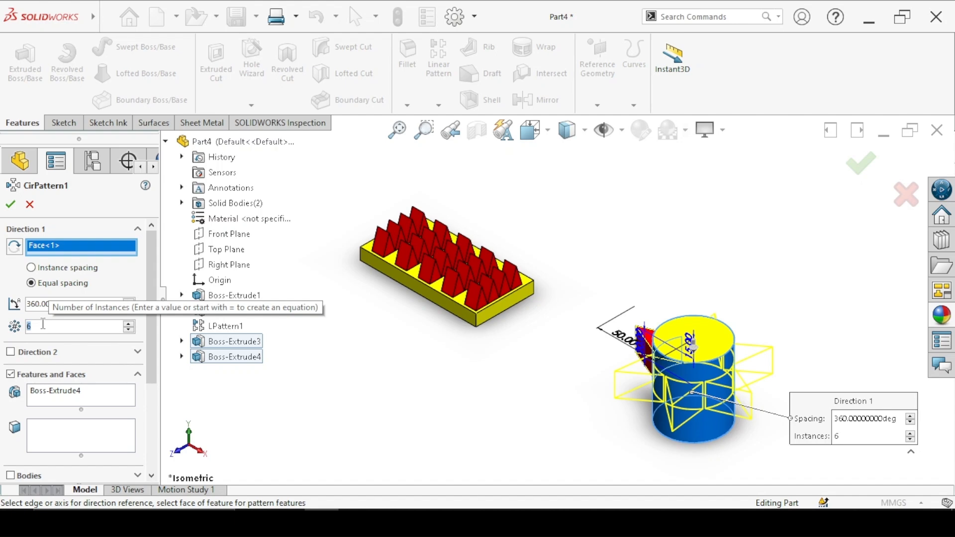
type("10")
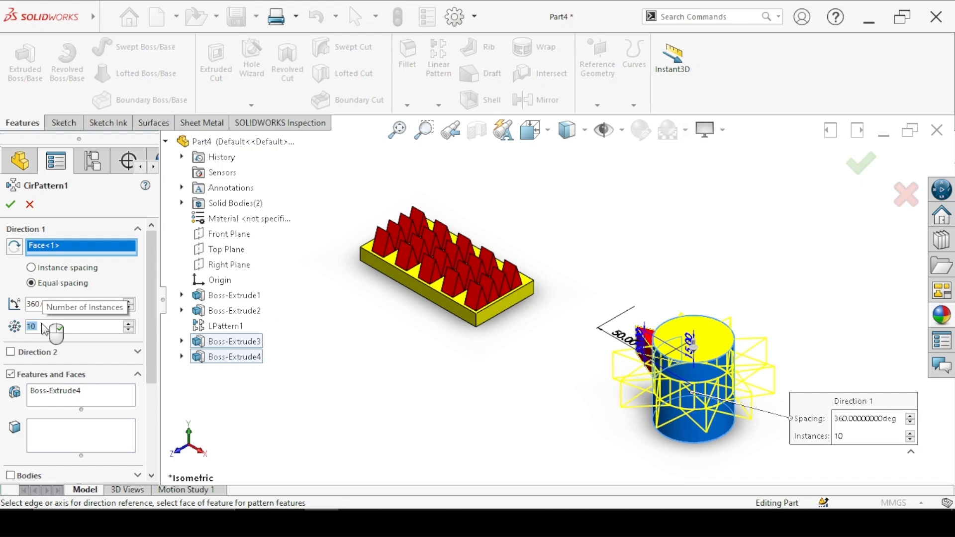
scroll(44, 330, "down", 5)
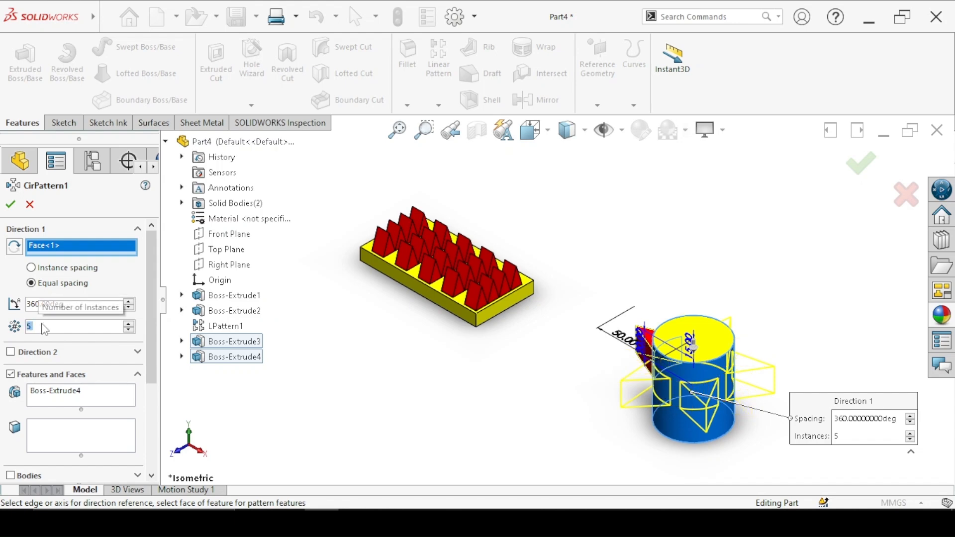
type("6")
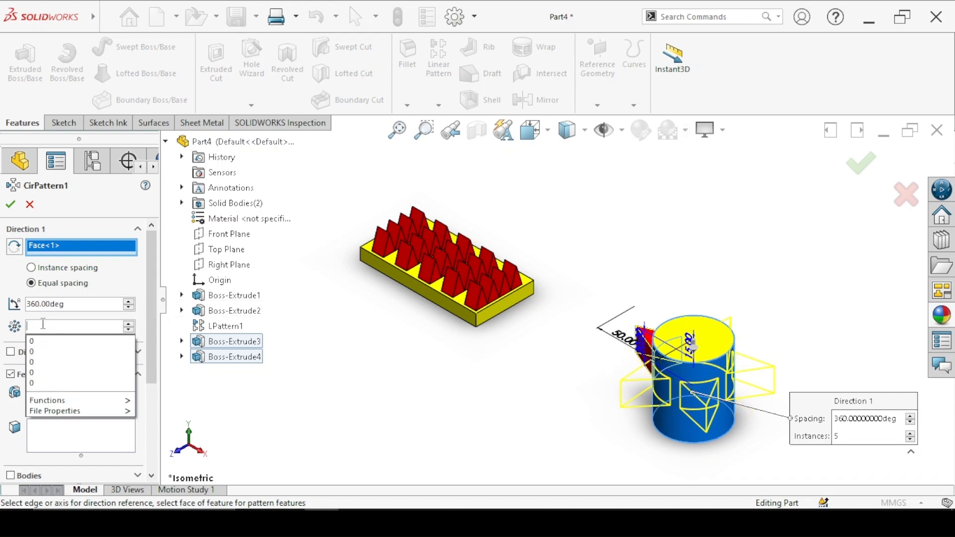
key("Return")
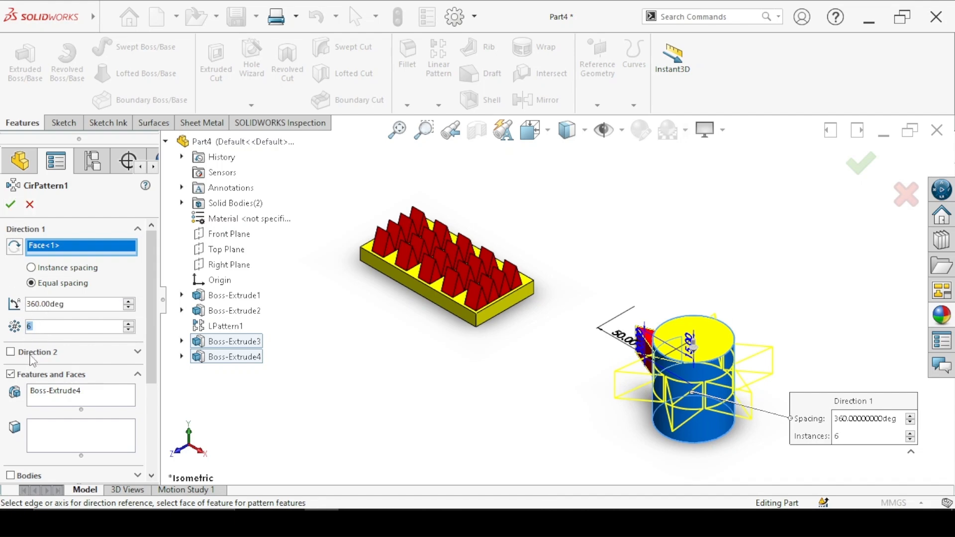
left_click(11, 204)
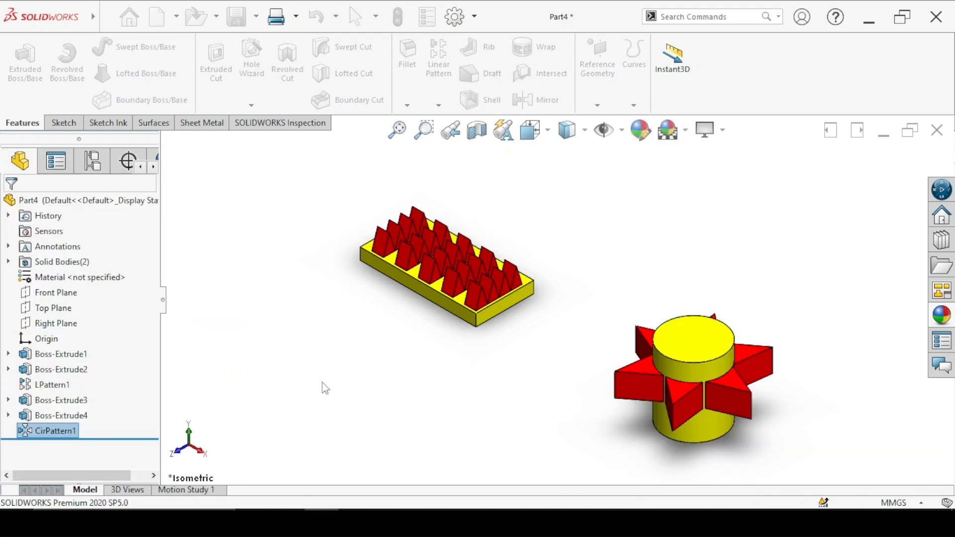
scroll(346, 389, "down", 3)
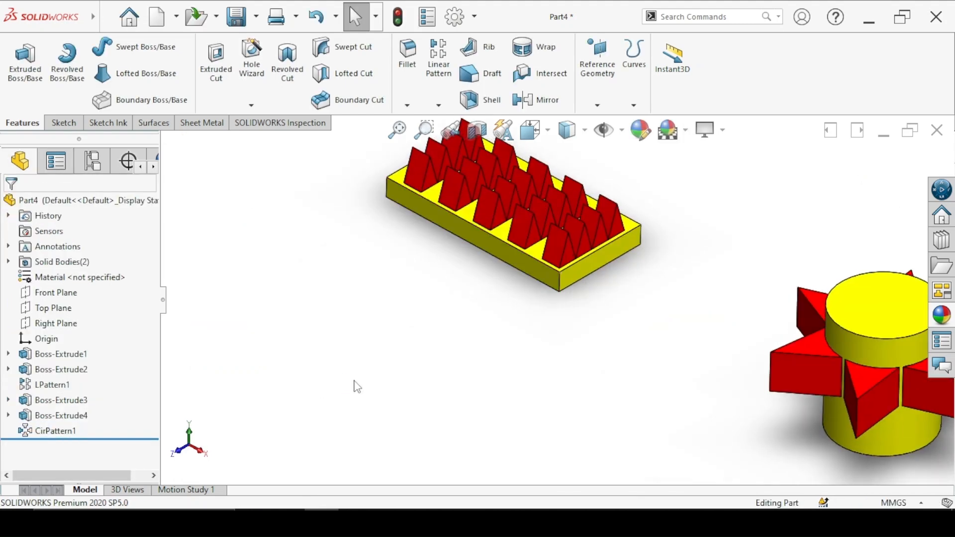
scroll(357, 386, "up", 3)
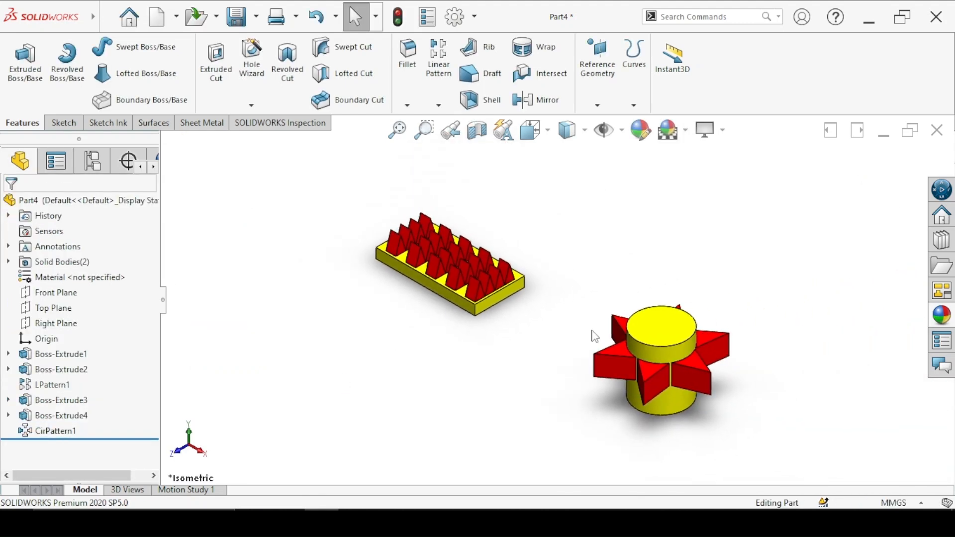